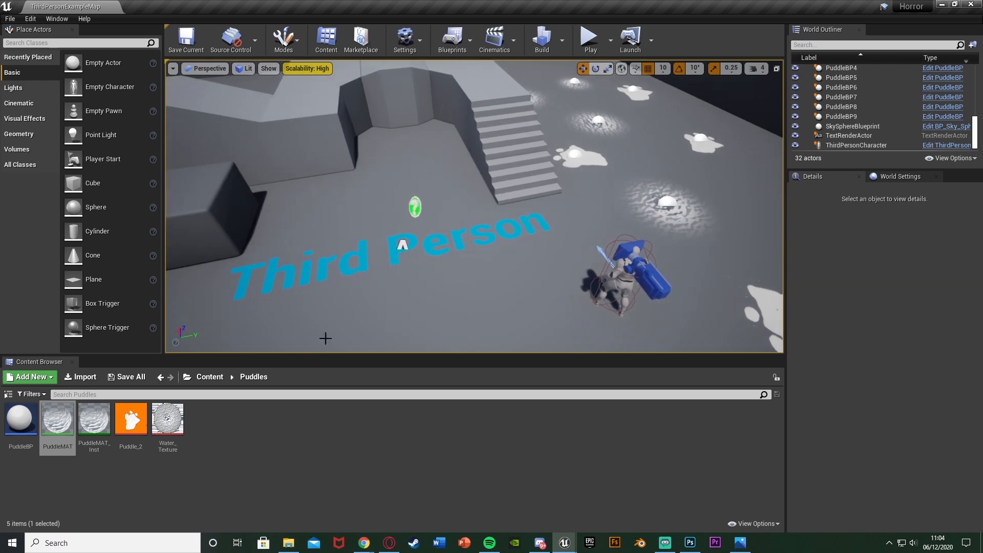
Step: Place seven PuddleBP actors spread across the level floor, around the Third Person text and beyond the cube
left_click_drag(21, 421, 356, 272)
right_click_drag(356, 271, 307, 289)
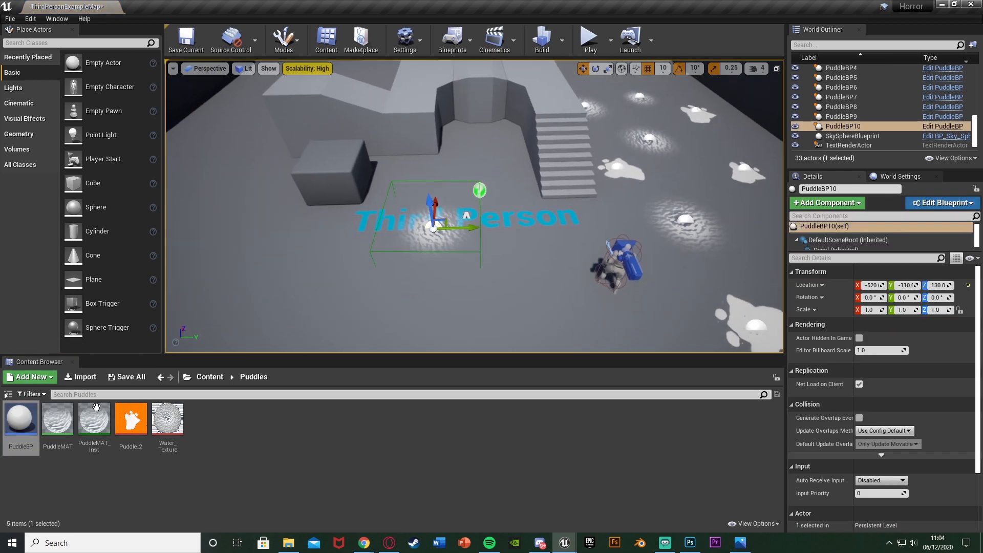
left_click_drag(21, 420, 290, 264)
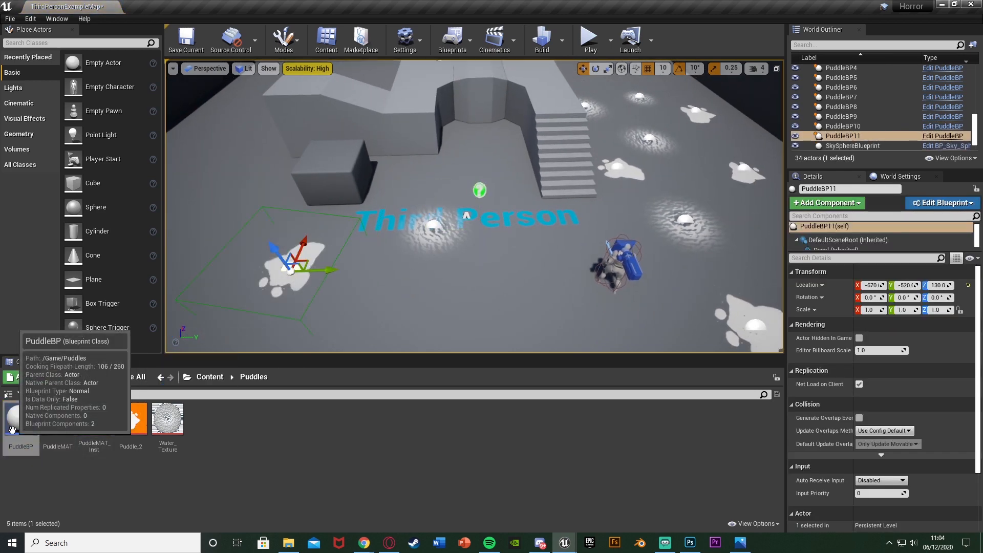
left_click_drag(21, 420, 469, 328)
right_click_drag(469, 328, 440, 336)
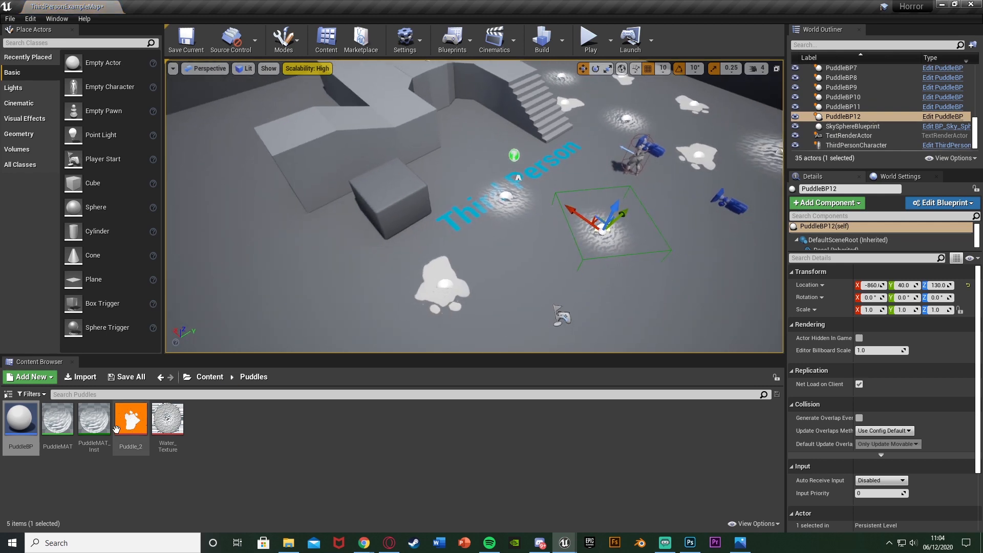
left_click_drag(20, 419, 288, 272)
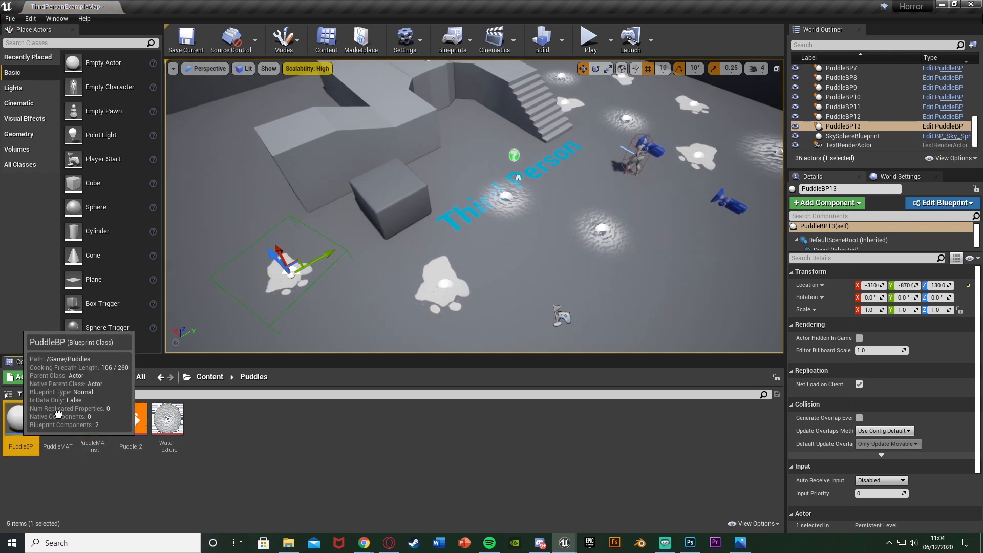
left_click_drag(34, 428, 594, 297)
right_click_drag(594, 297, 537, 348)
left_click_drag(28, 426, 510, 328)
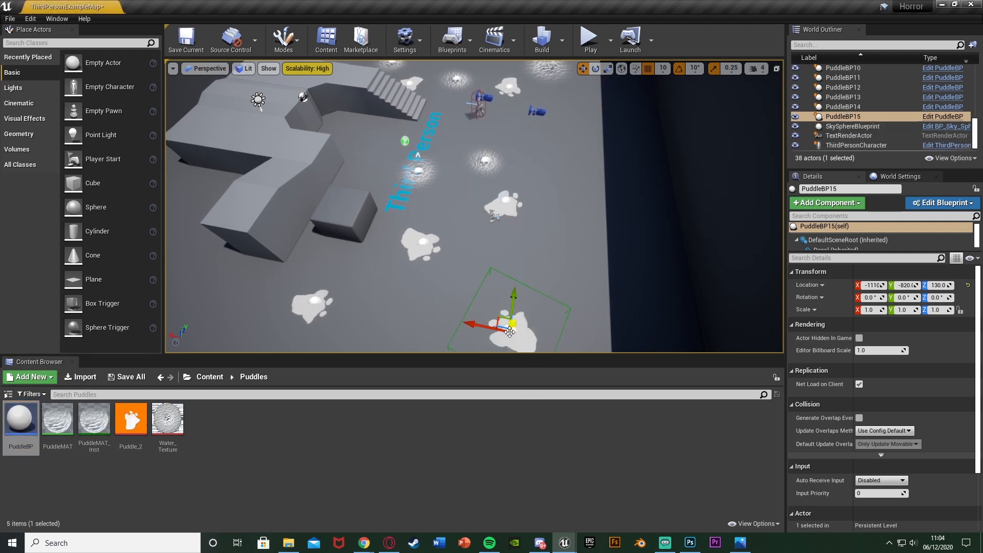
left_click_drag(608, 201, 570, 173)
Step: Play the level in the editor, walk the character around to examine the puddles on the floor, and stop the session
key("alt+p")
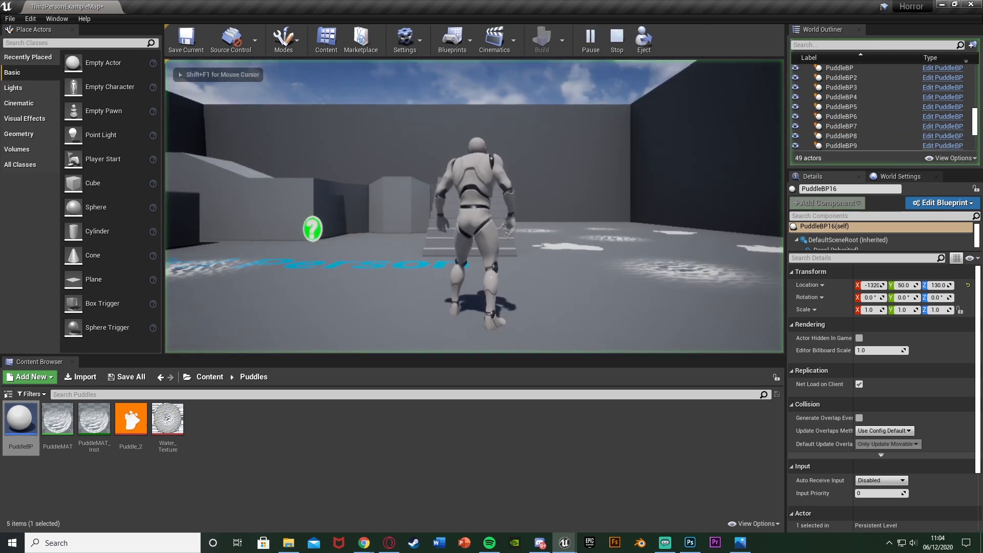
key("w")
key("w")
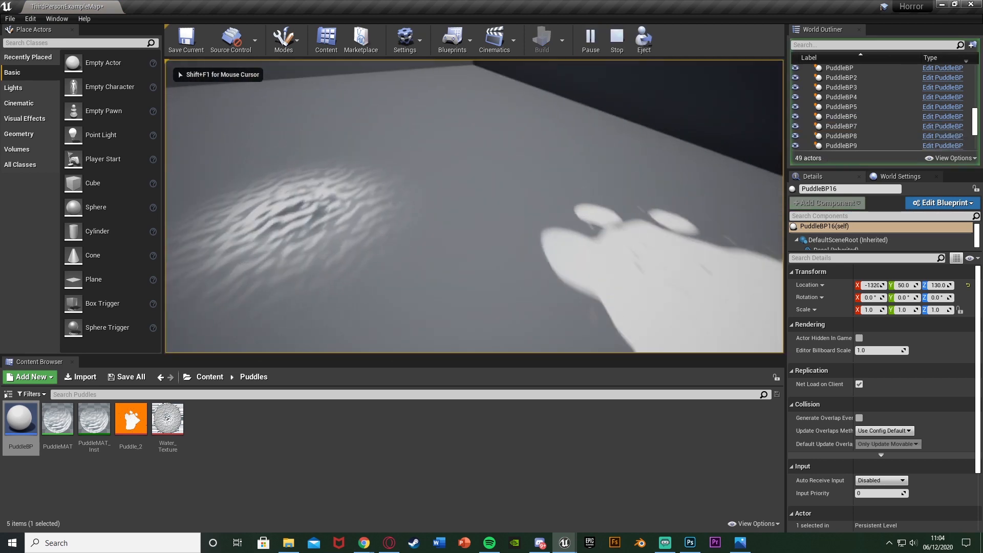
key("w")
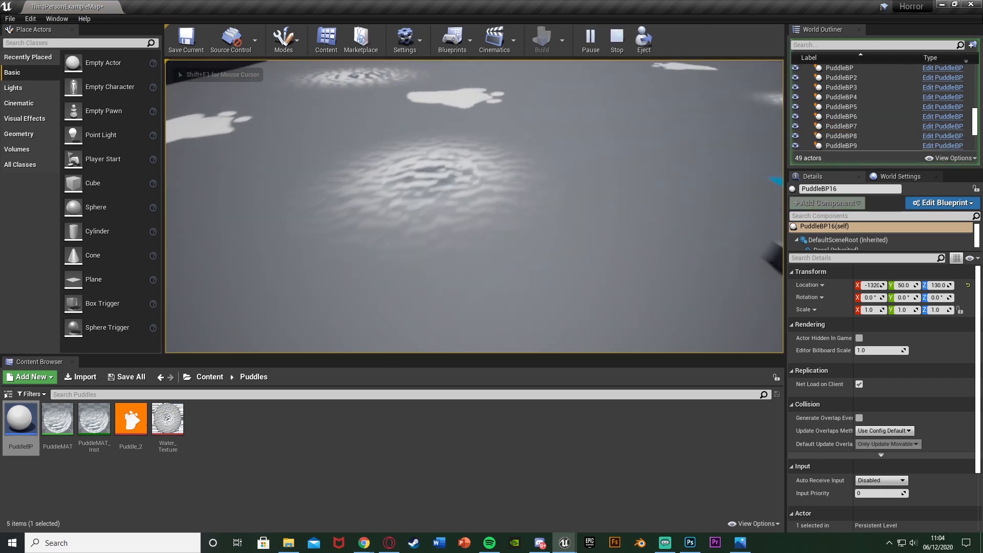
key("w")
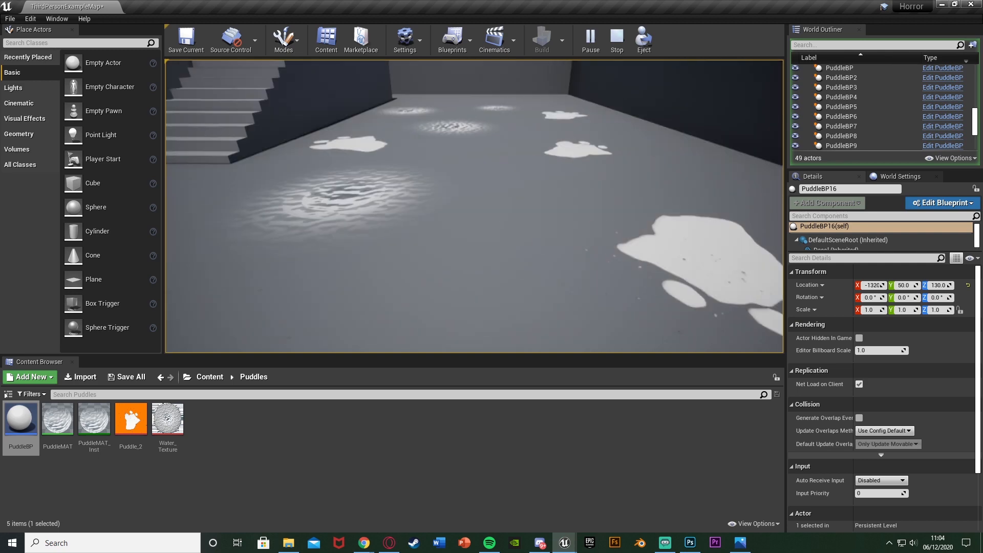
key("w")
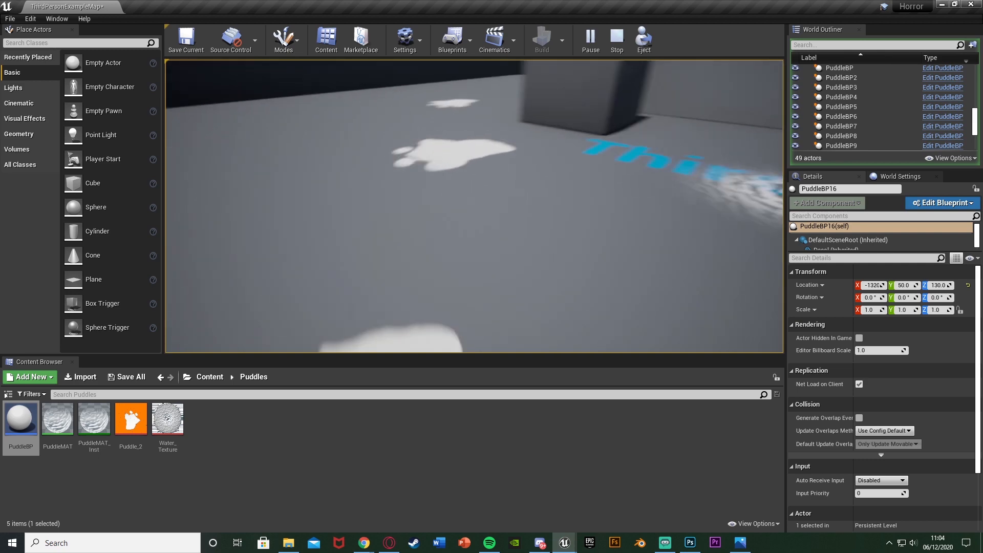
key("w")
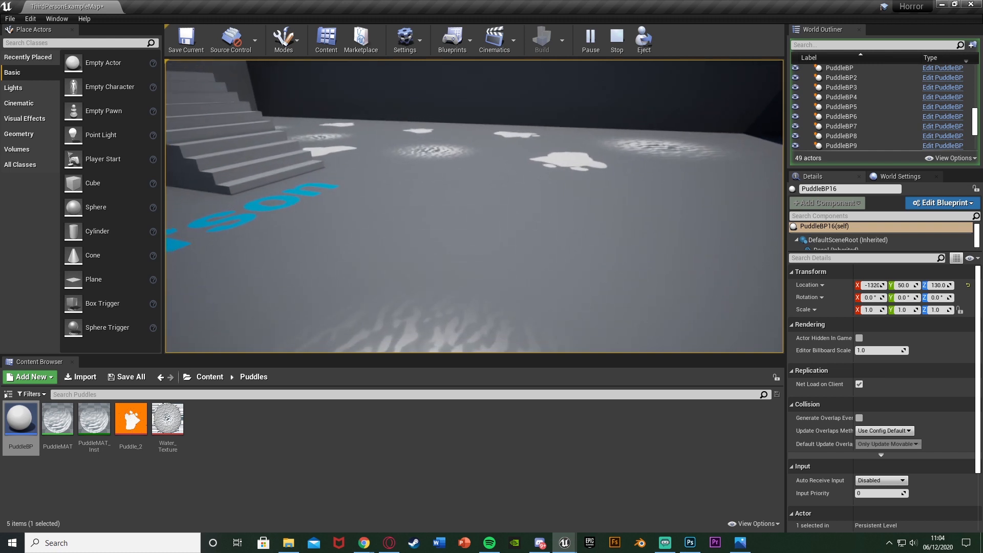
key("w")
key("w")
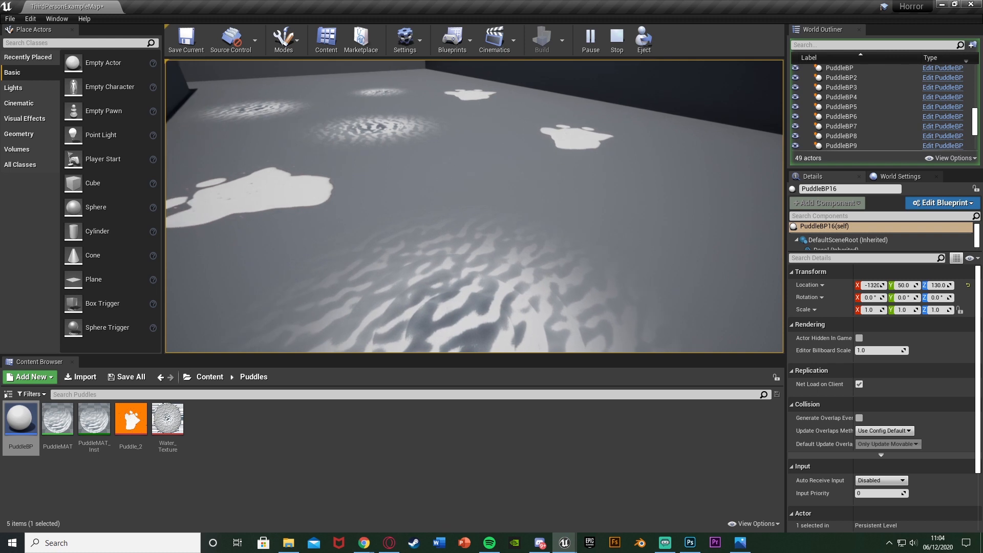
key("w")
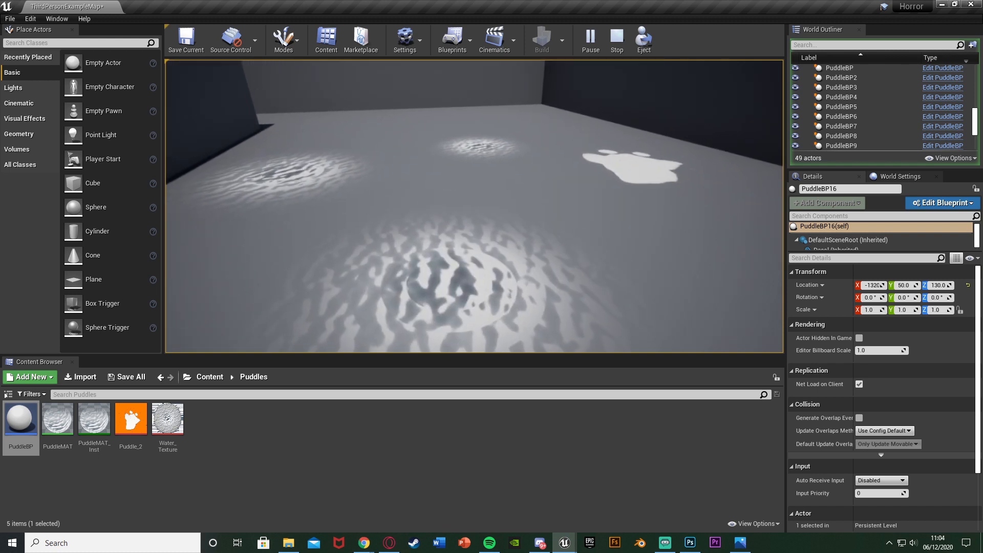
key("w")
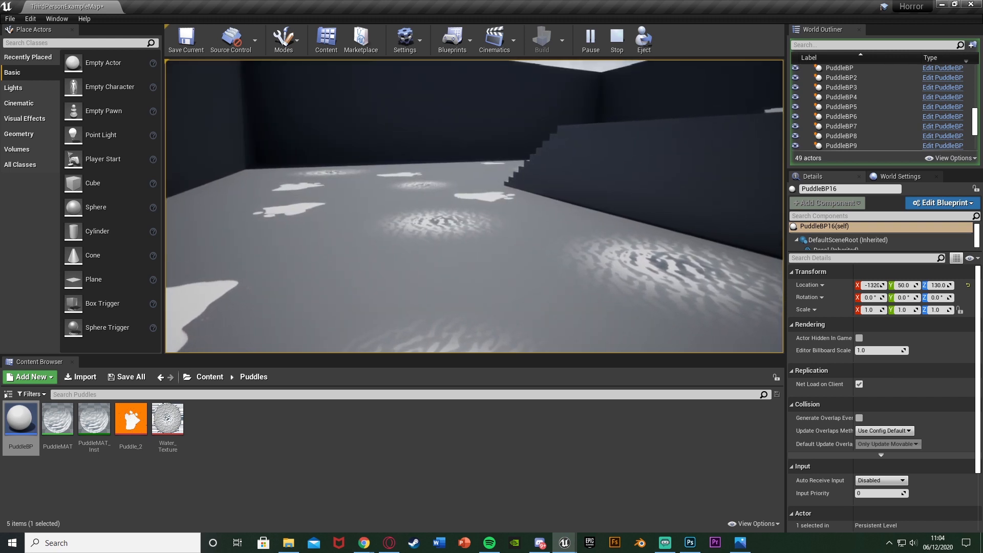
key("Escape")
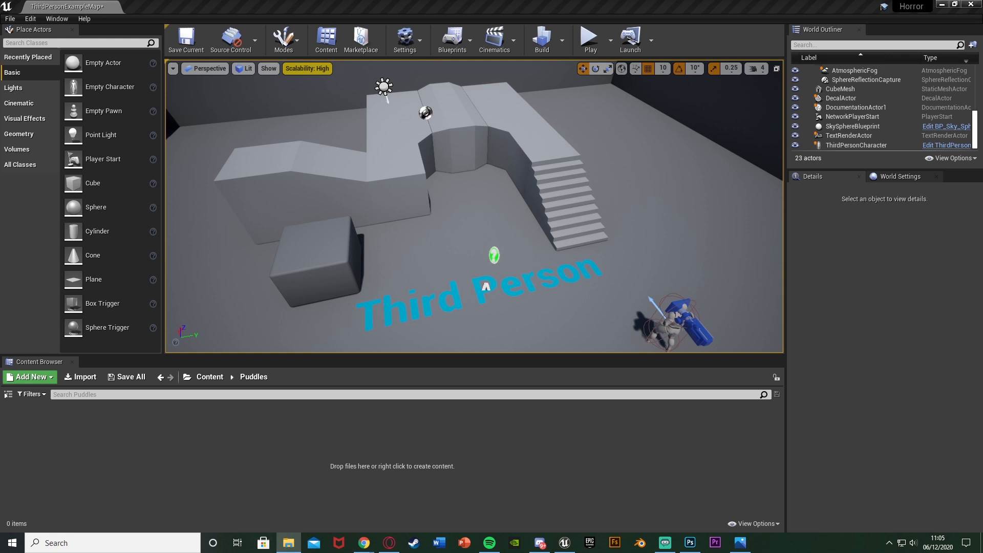
Step: Import the Puddle_1 and Puddle_2 textures into the Puddles folder and inspect both in the texture editor
left_click_drag(141, 484, 140, 484)
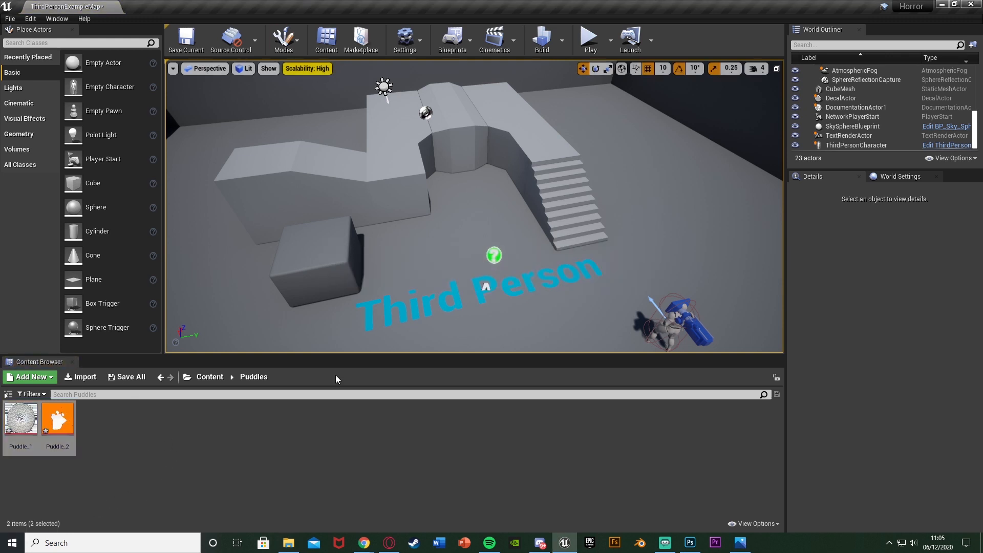
left_click(34, 426)
left_click(60, 426, "ctrl")
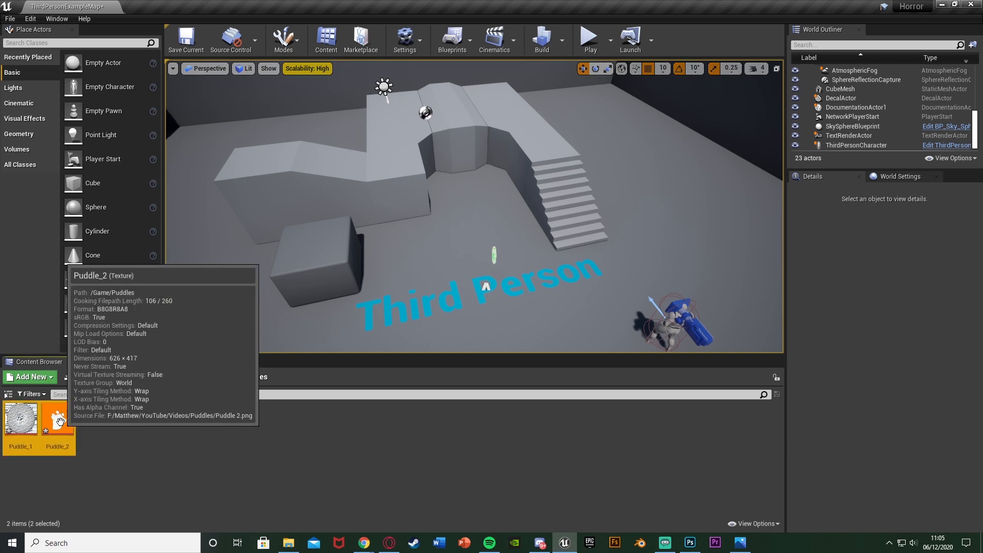
double_click(61, 426)
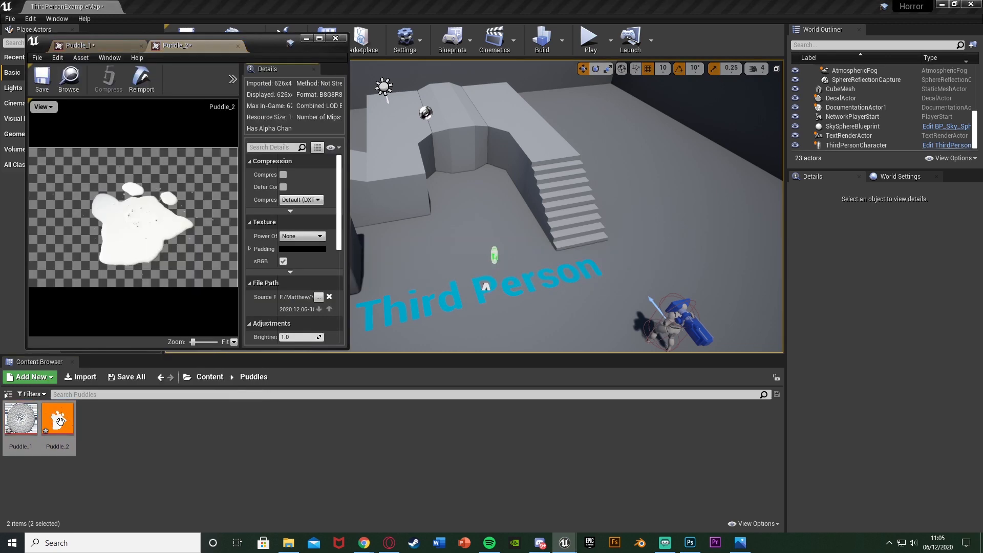
double_click(282, 45)
left_click(77, 7)
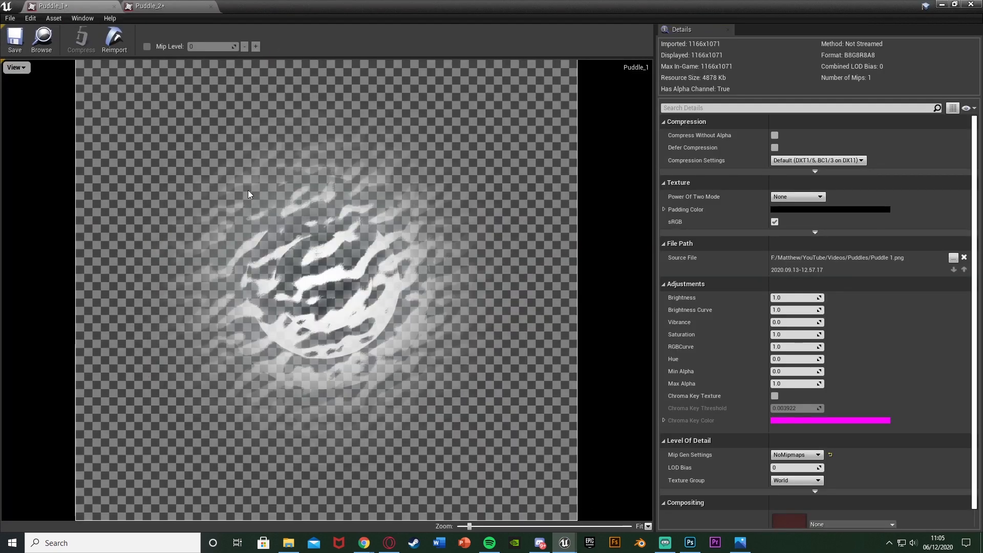
left_click(146, 6)
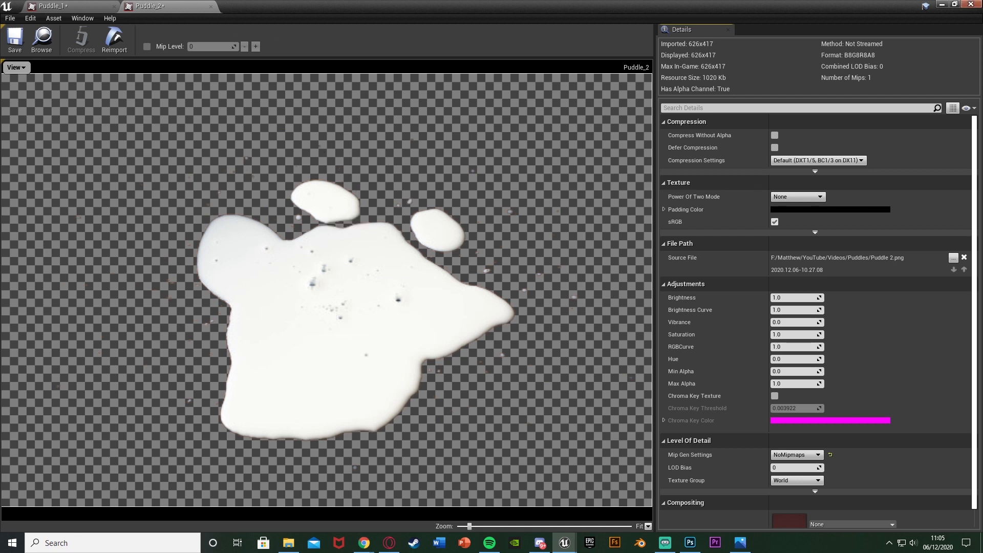
left_click(972, 4)
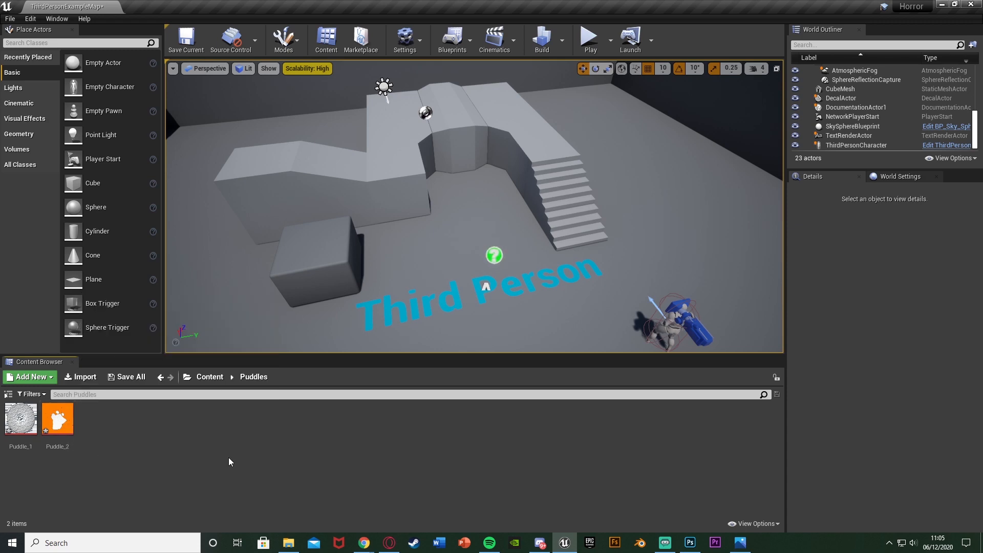
Step: Try the Chroma Key Texture option on the Puddle_2 texture and look at its chroma key color setting
double_click(56, 426)
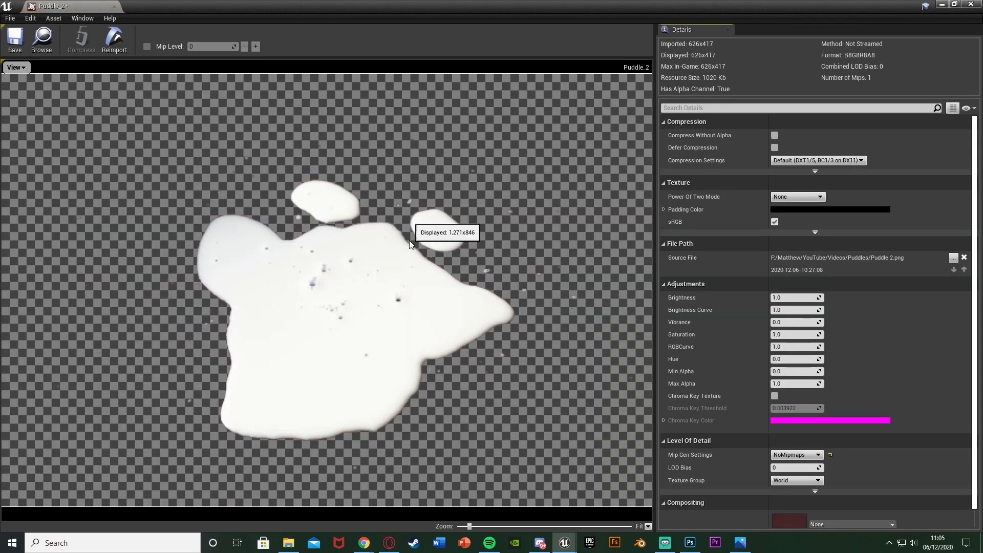
left_click(776, 395)
left_click(783, 421)
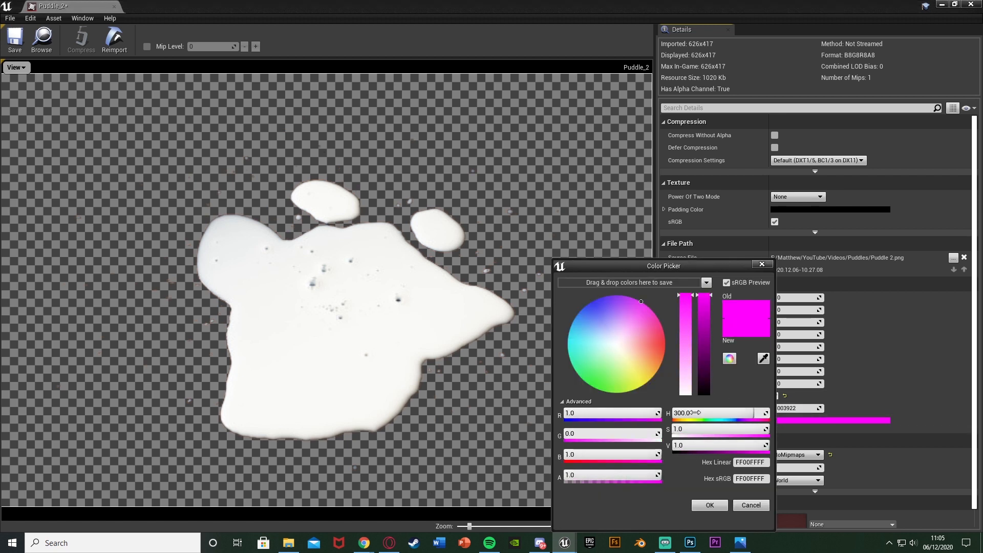
left_click(767, 265)
left_click(775, 396)
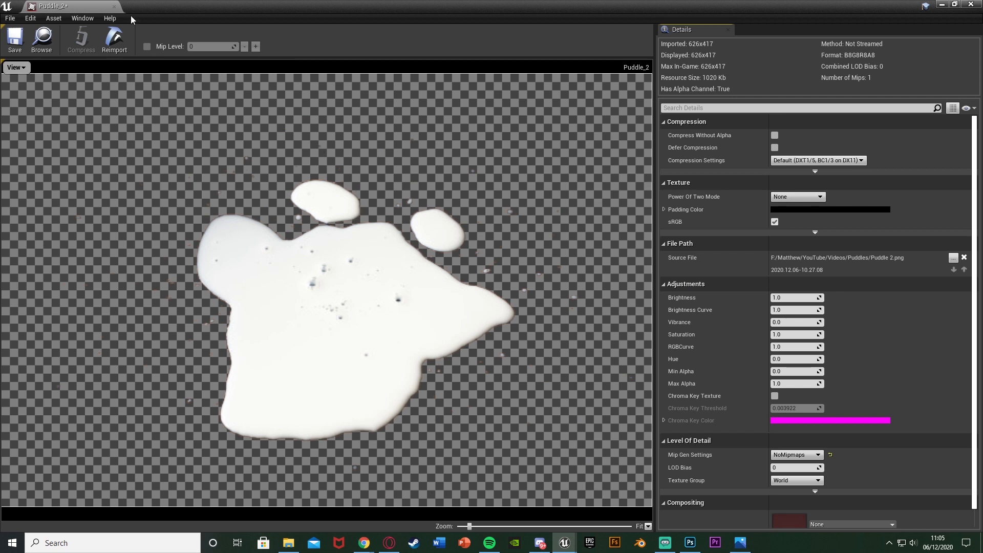
left_click(114, 6)
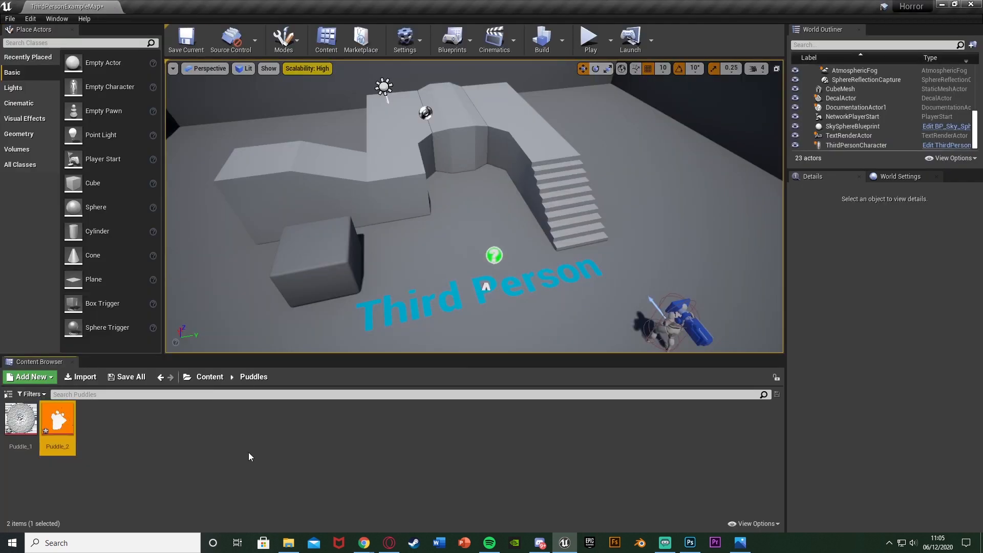
Step: Create a new material named PuddleMAT in the Puddles folder and open it for editing
right_click(142, 448)
left_click(155, 220)
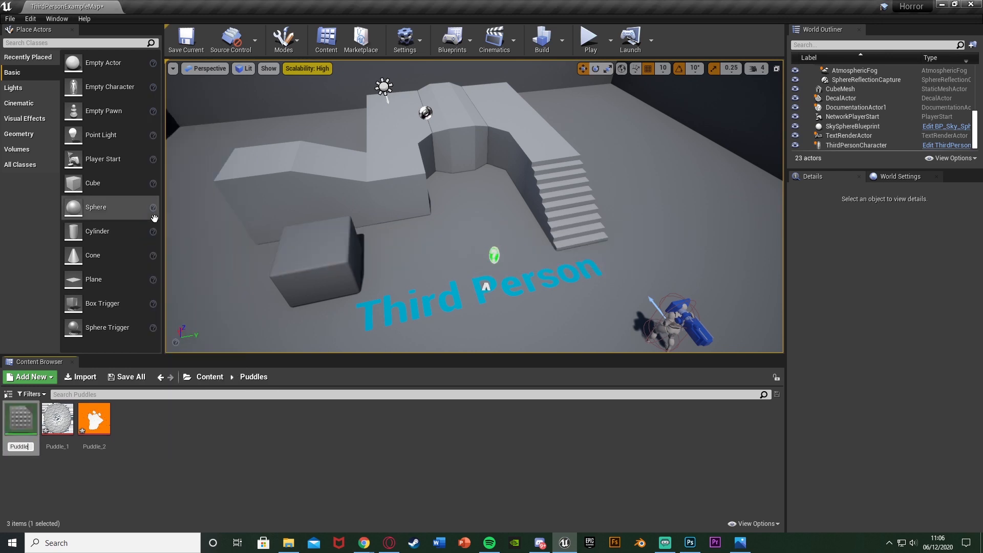
key("Return")
key("Return")
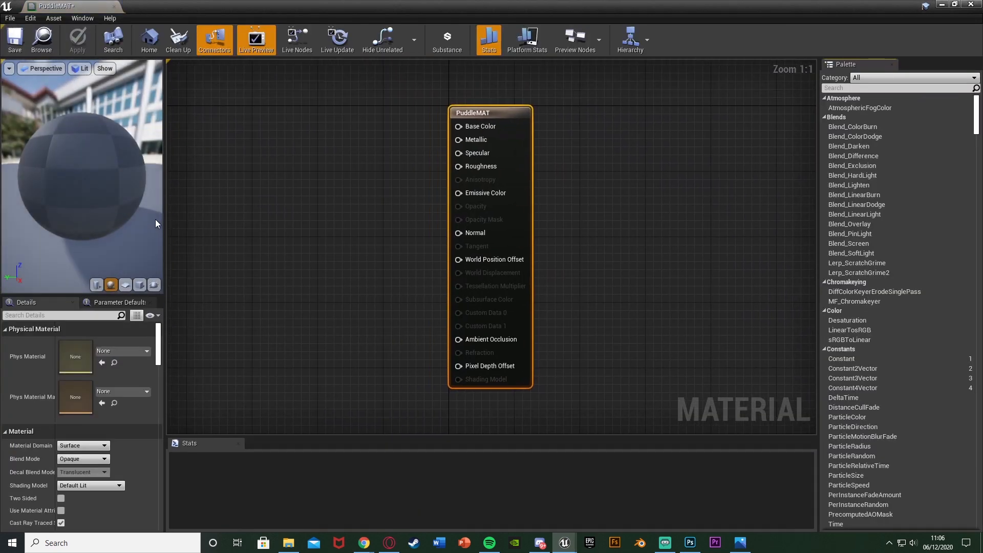
Step: Add a Texture Sample node to the PuddleMAT graph and convert it to a parameter named Puddle Texture
right_click_drag(293, 190, 477, 208)
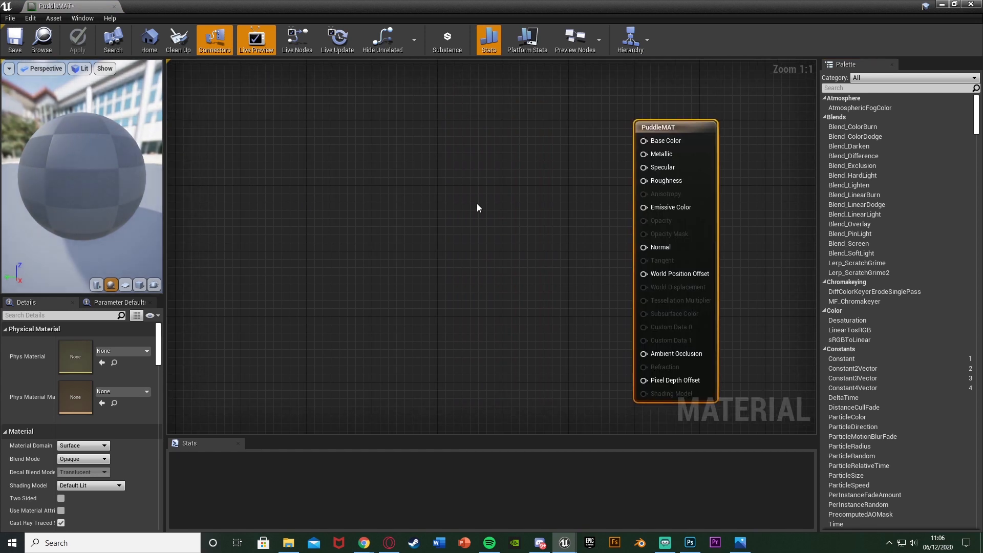
right_click(318, 228)
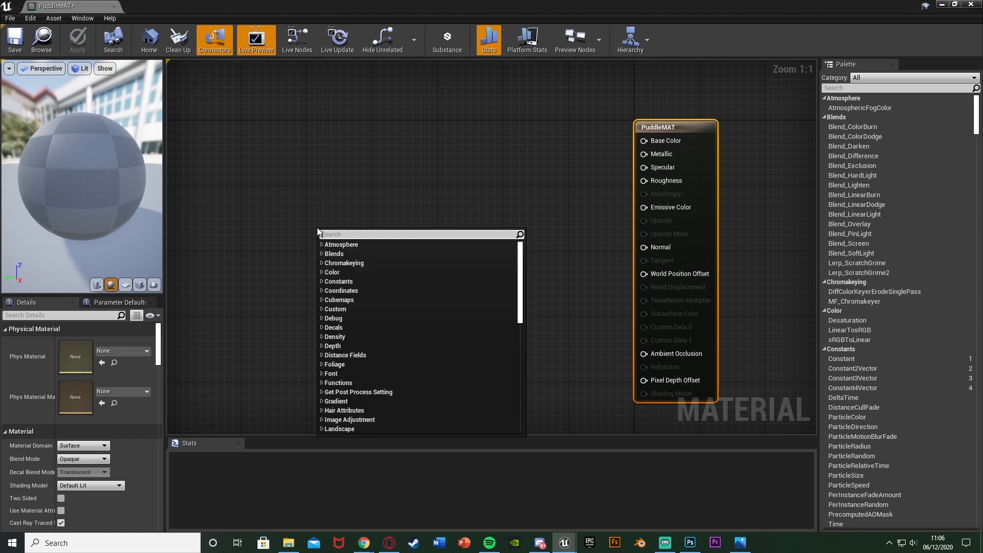
left_click(318, 226)
left_click(318, 226)
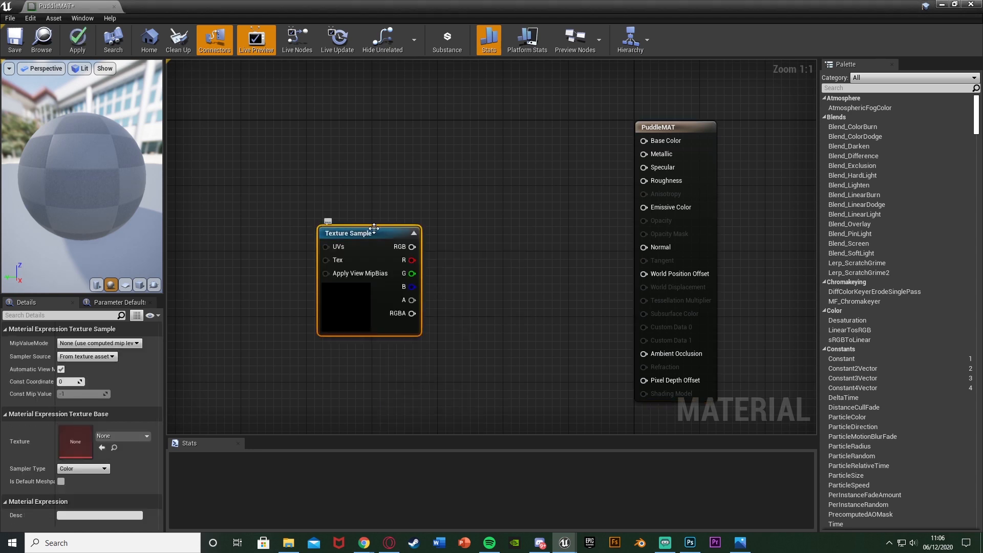
right_click(416, 233)
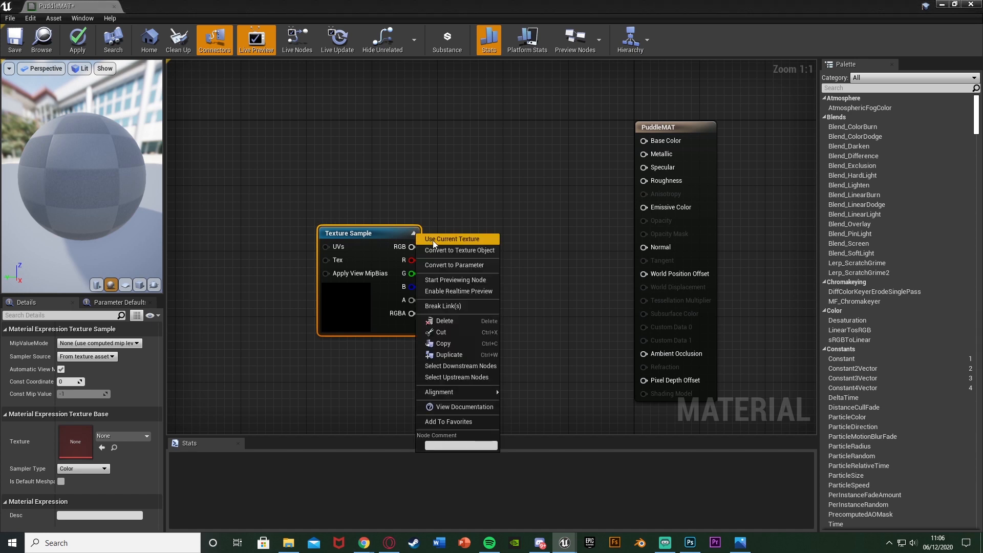
left_click(460, 268)
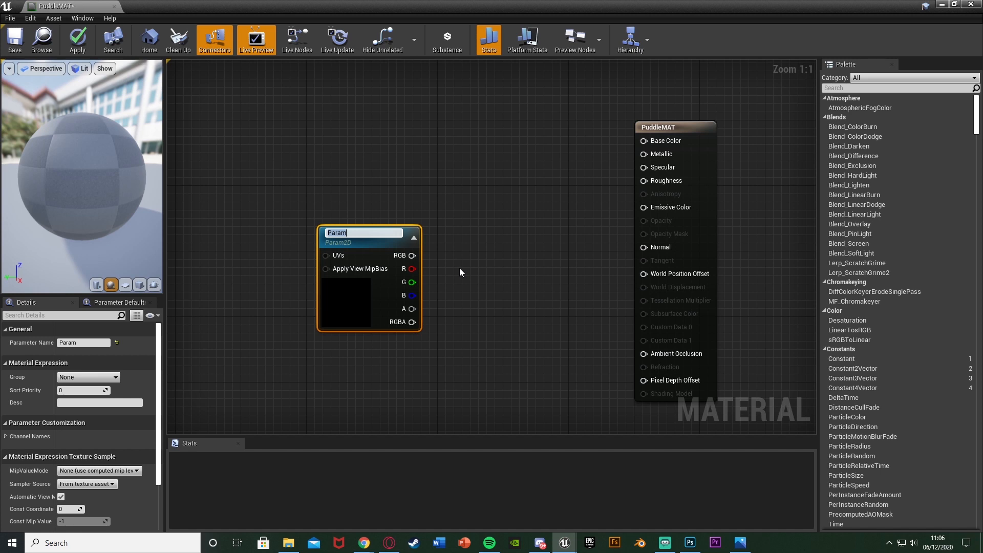
type("Puddle Texture")
key("Return")
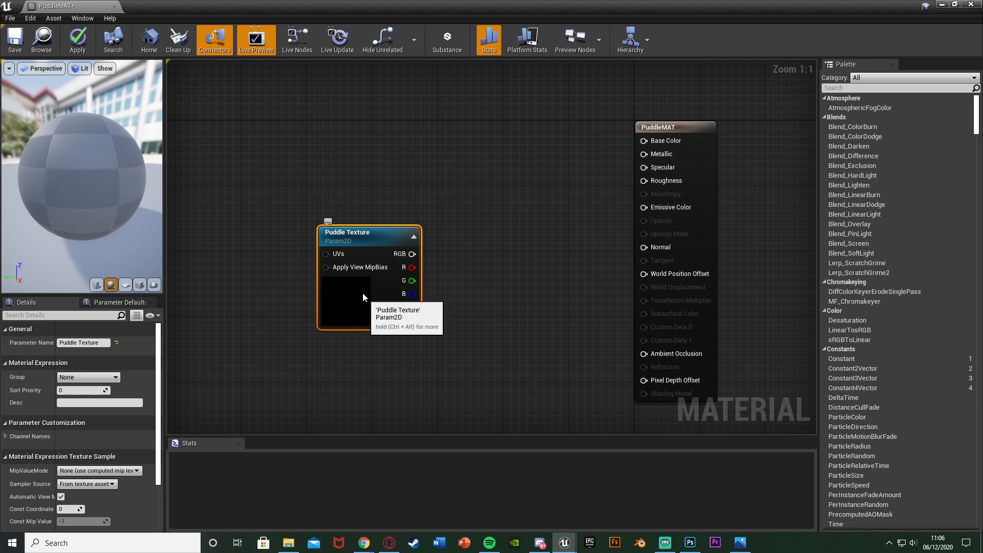
Step: Move the Puddle Texture node slightly away from the PuddleMAT node and add a Constant3Vector node just above it
left_click_drag(371, 298, 354, 280)
right_click_drag(354, 277, 336, 296)
left_click(394, 223)
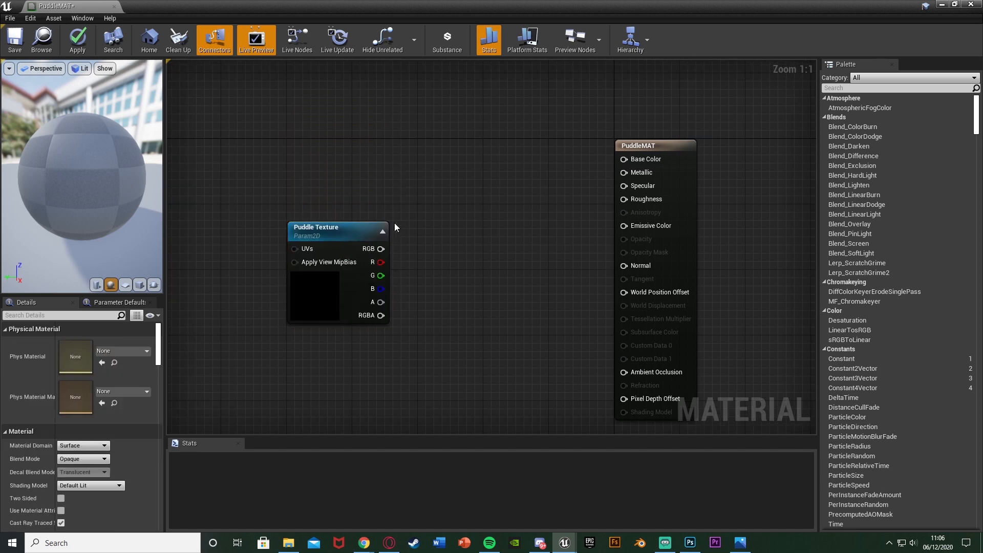
right_click_drag(344, 184, 362, 233)
left_click(363, 213)
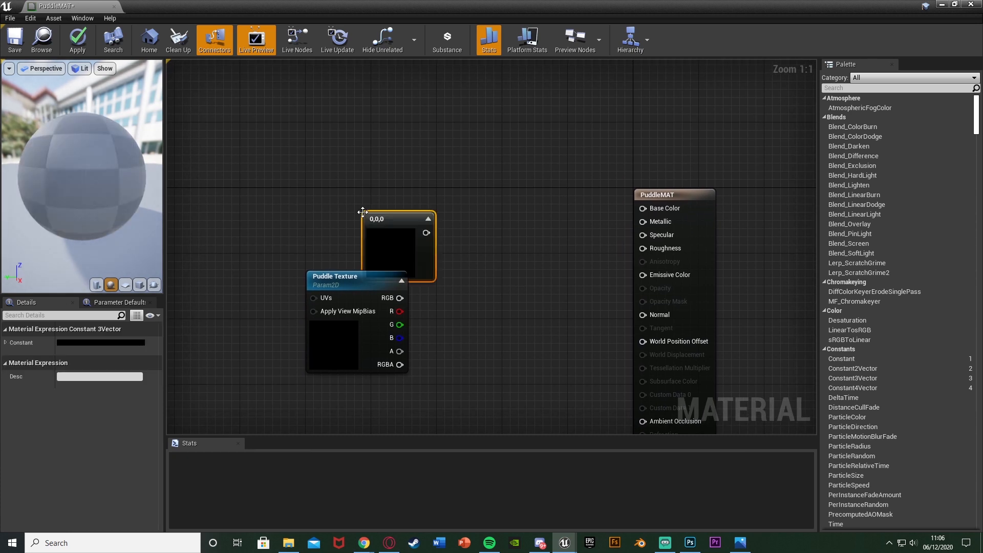
Step: Set the Constant3Vector's color to 1, 1, 1 and move the node clear of the Puddle Texture node
left_click(102, 343)
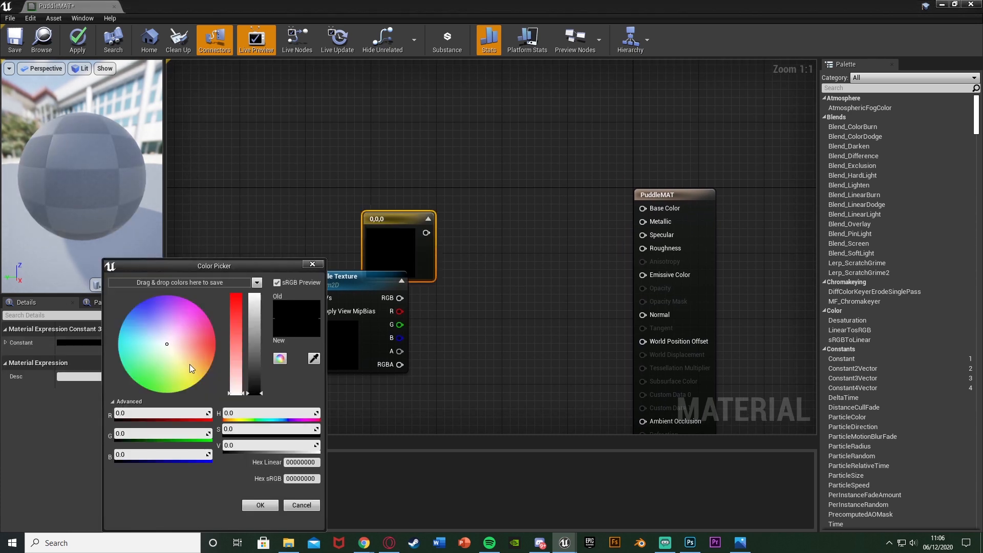
left_click(183, 418)
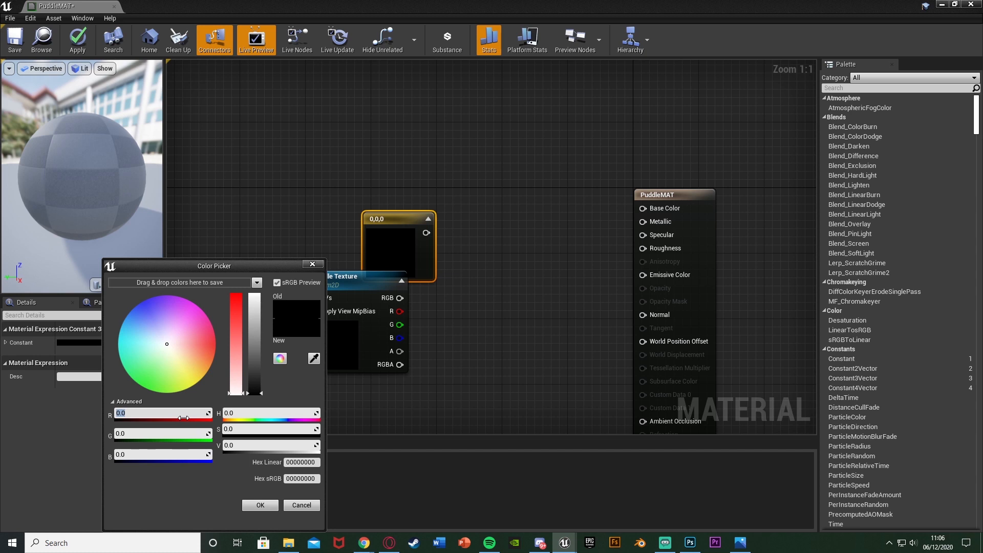
key("Tab")
type("1")
key("Tab")
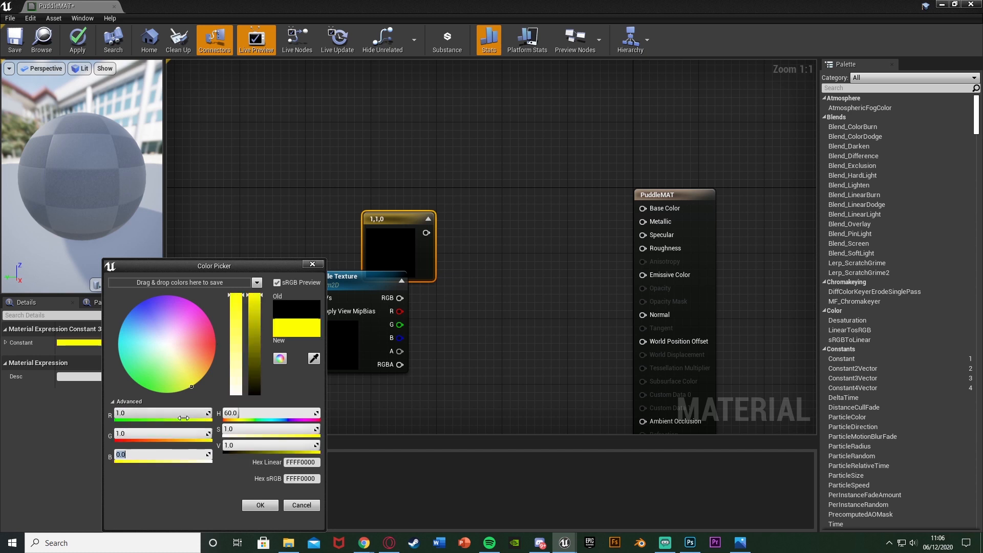
type("1")
key("Return")
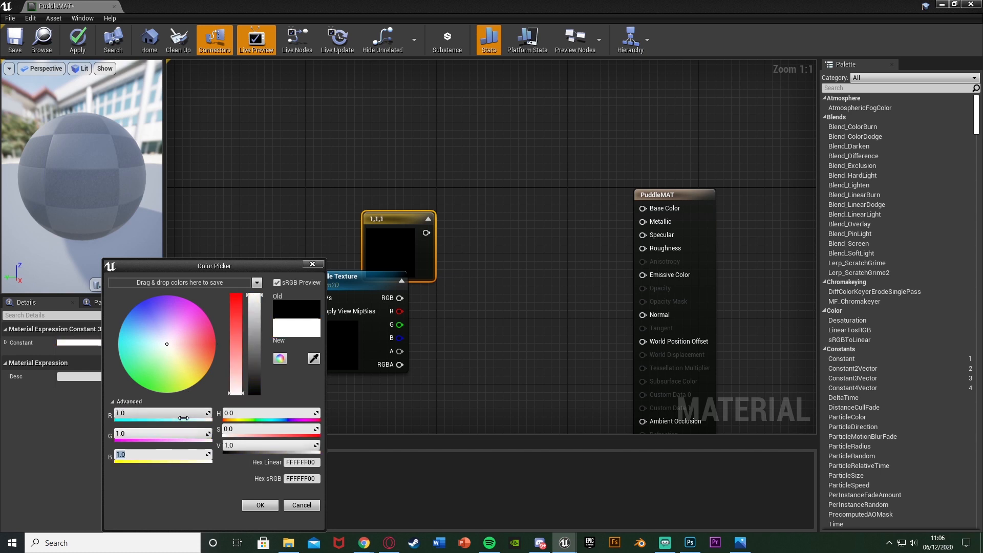
left_click(260, 506)
left_click_drag(397, 259, 375, 235)
left_click(448, 289)
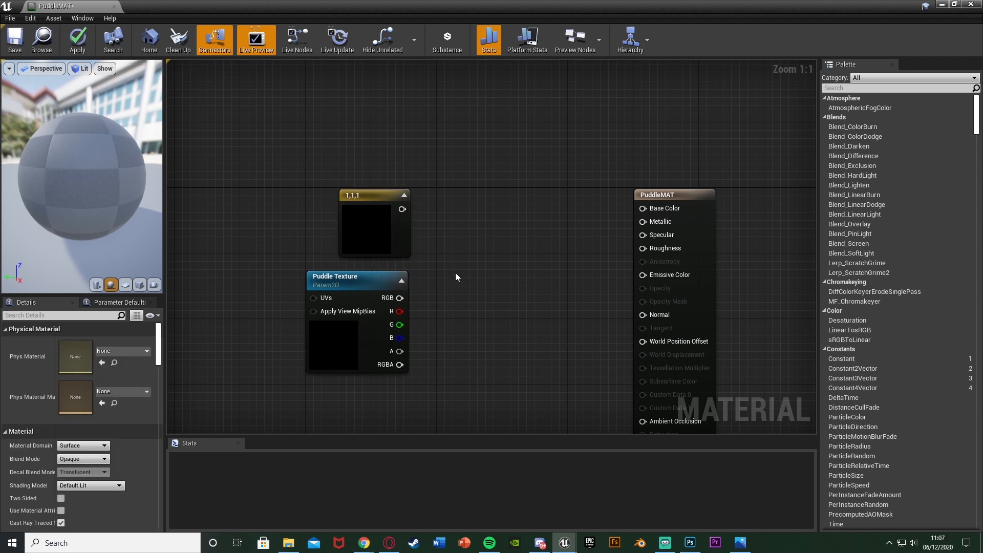
Step: Multiply the white constant by the Puddle Texture's RGB output, connect the result to Base Color, and line up the nodes
left_click(457, 270)
left_click_drag(465, 291, 403, 209)
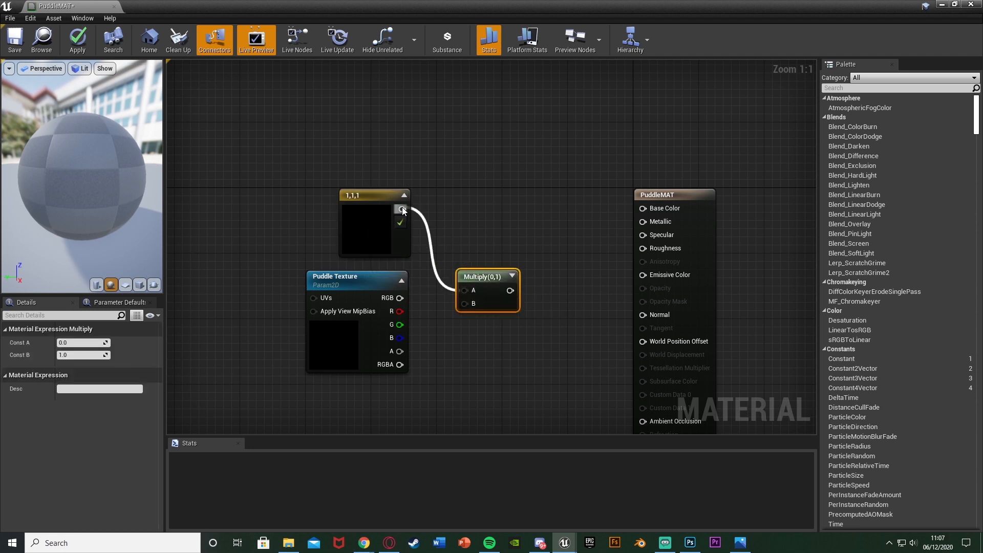
left_click_drag(400, 298, 643, 209)
left_click_drag(363, 402, 463, 216)
left_click_drag(349, 352, 348, 299)
left_click(439, 286)
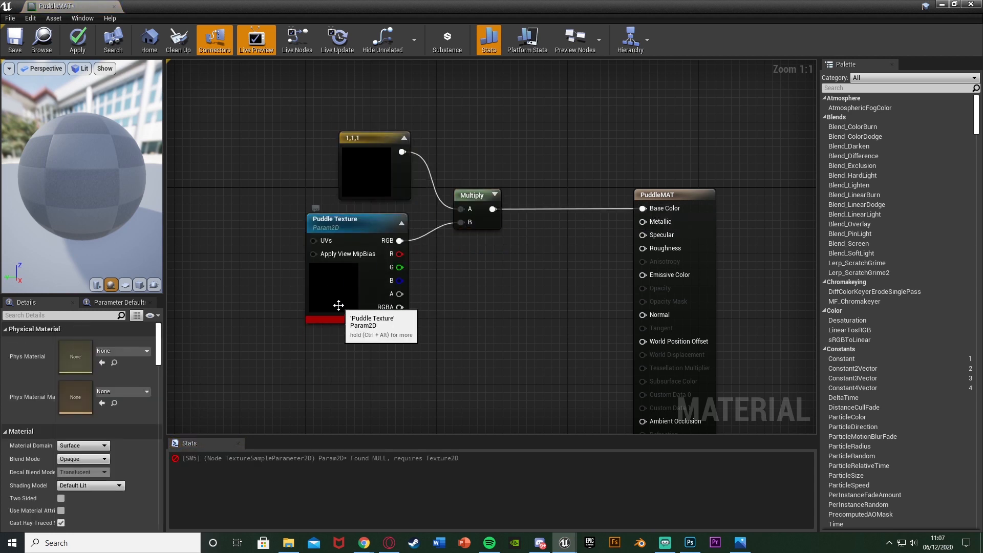
Step: Assign the Puddle_1 texture to the Puddle Texture parameter node
left_click(338, 310)
left_click(372, 342)
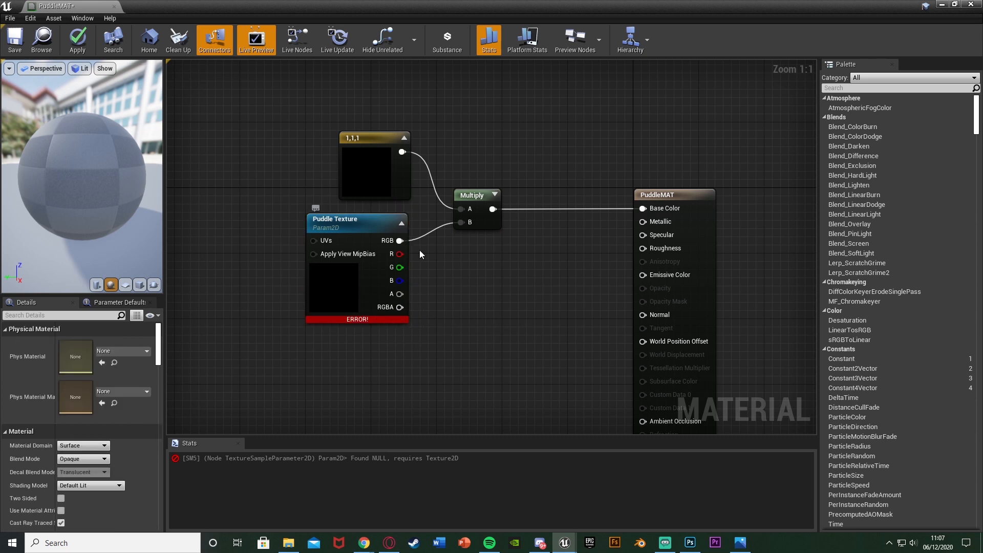
left_click(385, 159)
left_click(469, 283)
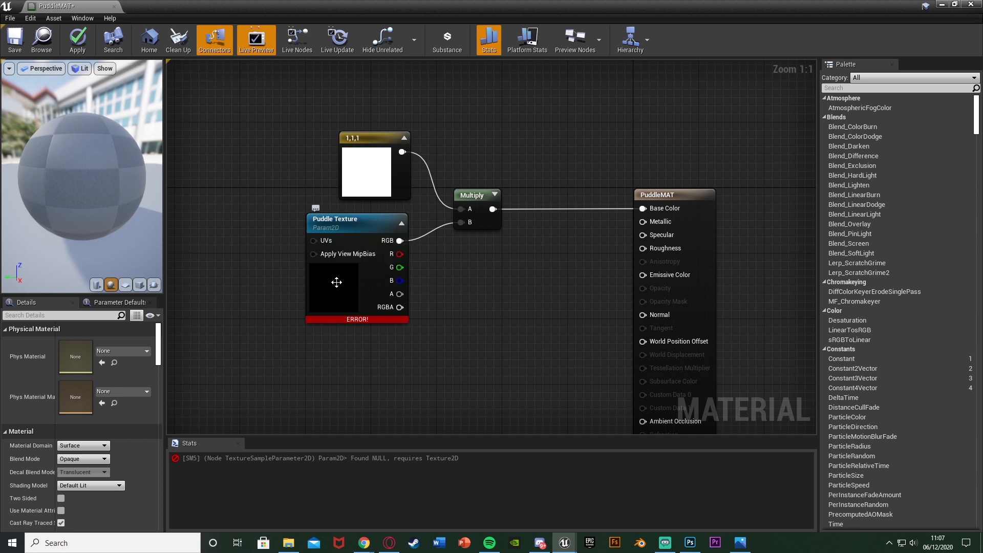
left_click(336, 283)
scroll(79, 475, "down", 4)
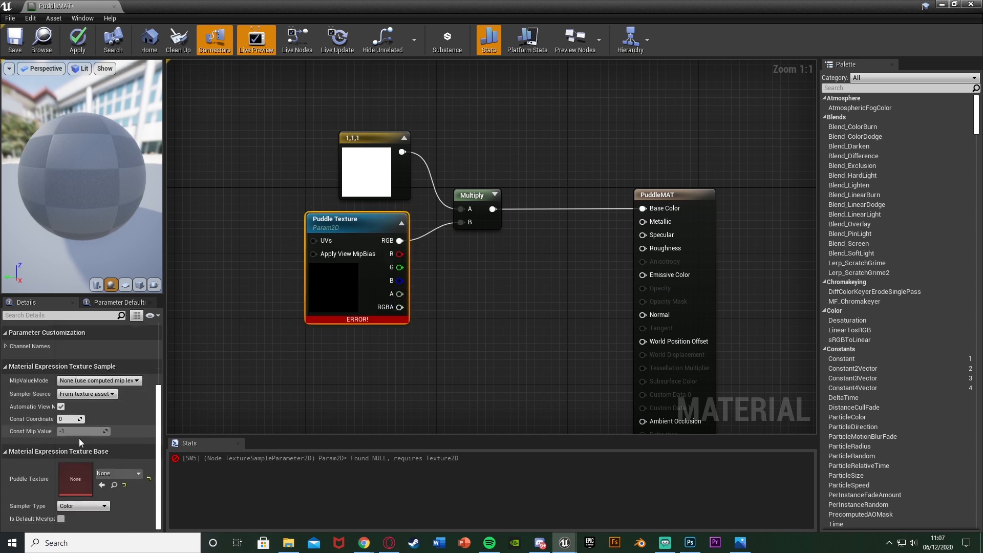
left_click(98, 474)
type("pudd")
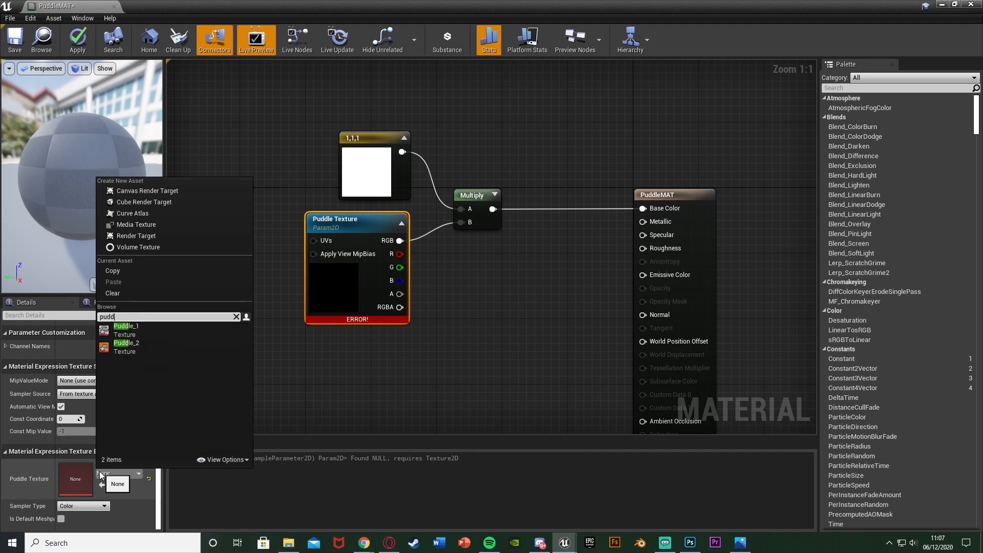
left_click(164, 332)
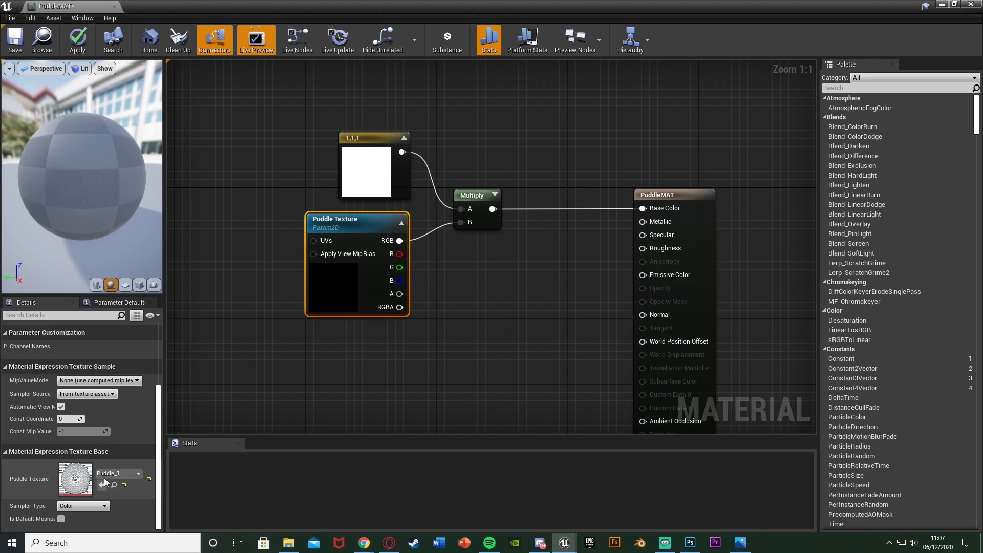
Step: Set PuddleMAT's material domain to Deferred Decal and its blend mode to Translucent
left_click(290, 369)
right_click_drag(357, 350, 330, 346)
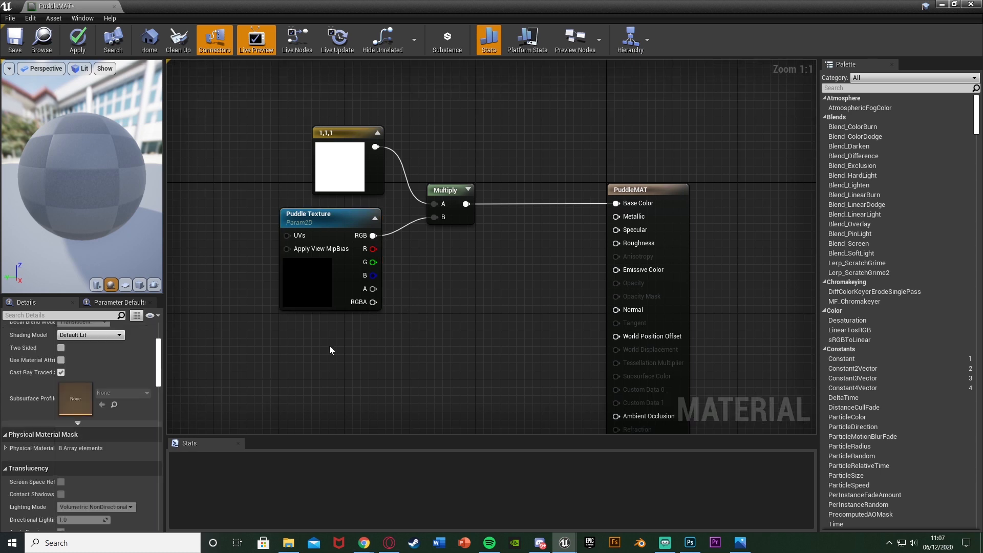
scroll(108, 422, "up", 5)
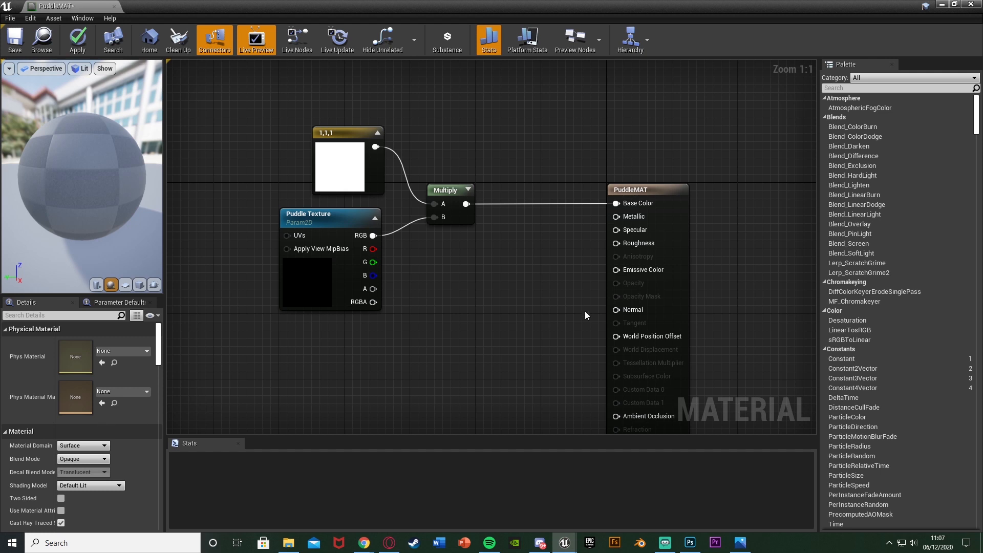
left_click(638, 207)
left_click(270, 392)
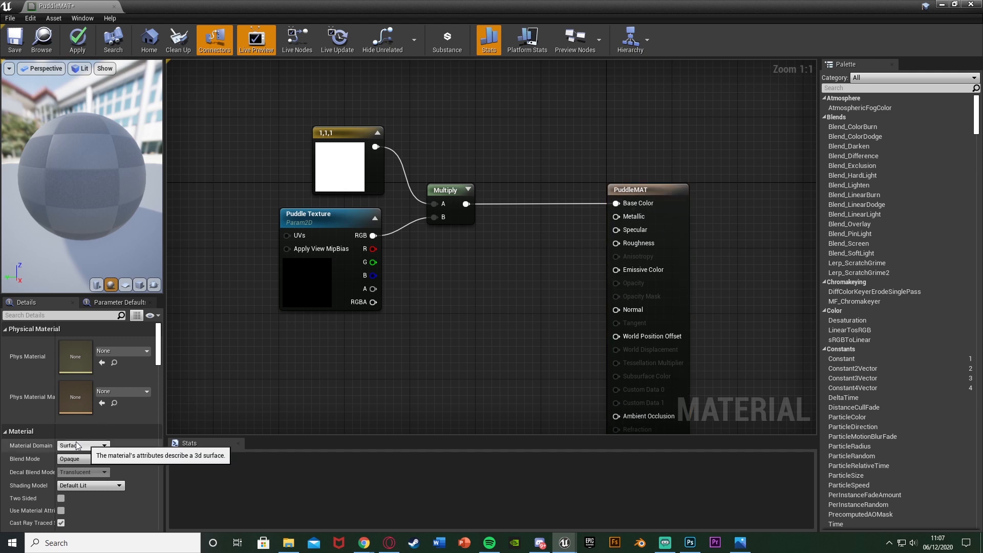
scroll(33, 405, "down", 2)
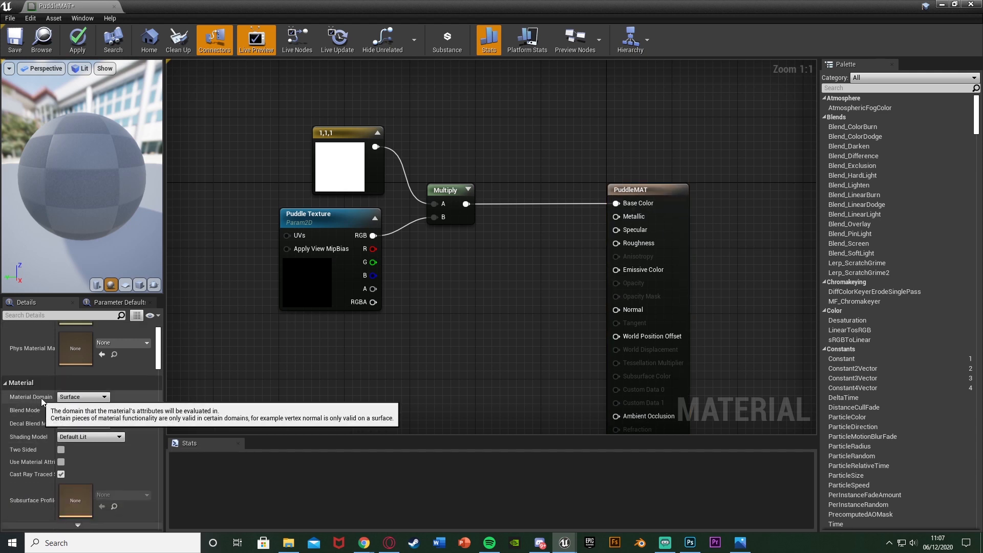
left_click(77, 397)
left_click(77, 413)
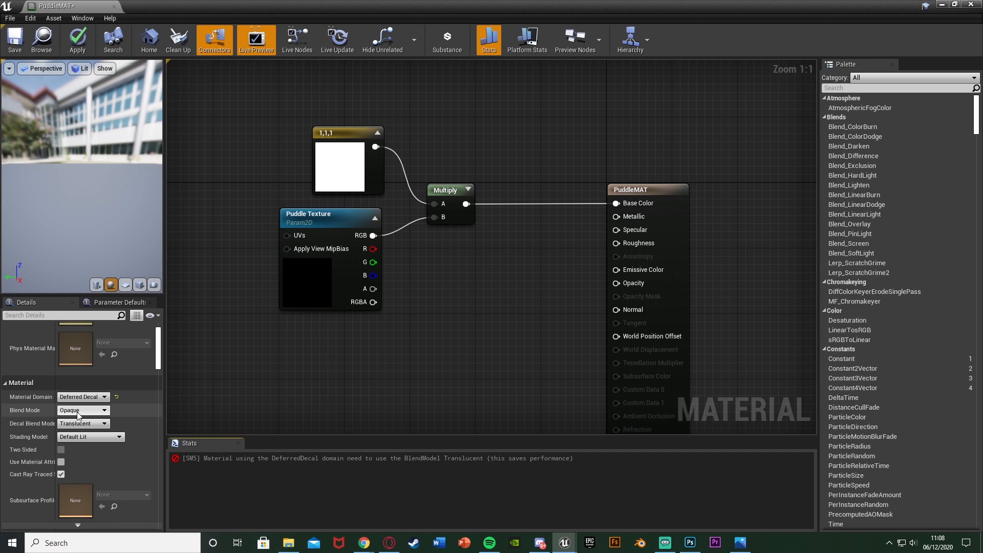
left_click(78, 412)
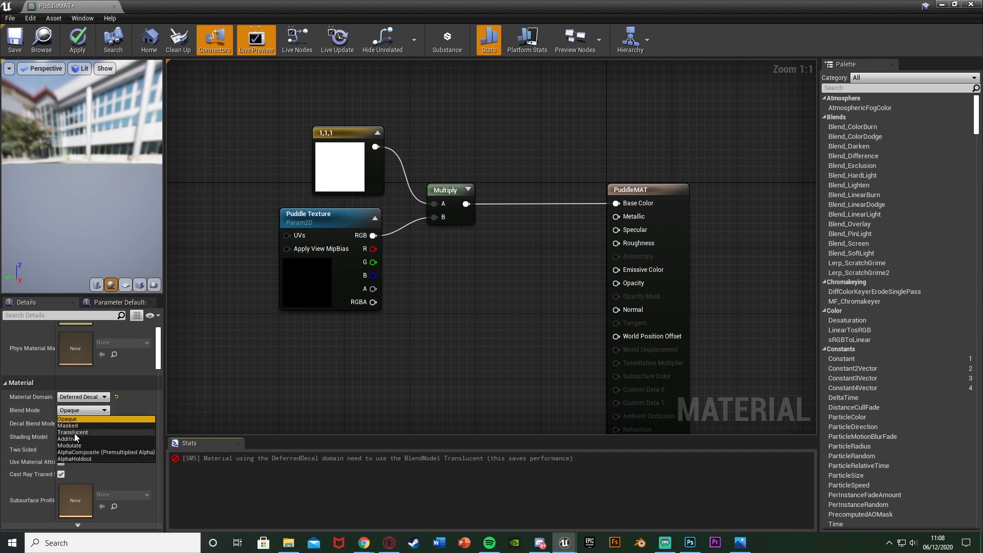
left_click(73, 433)
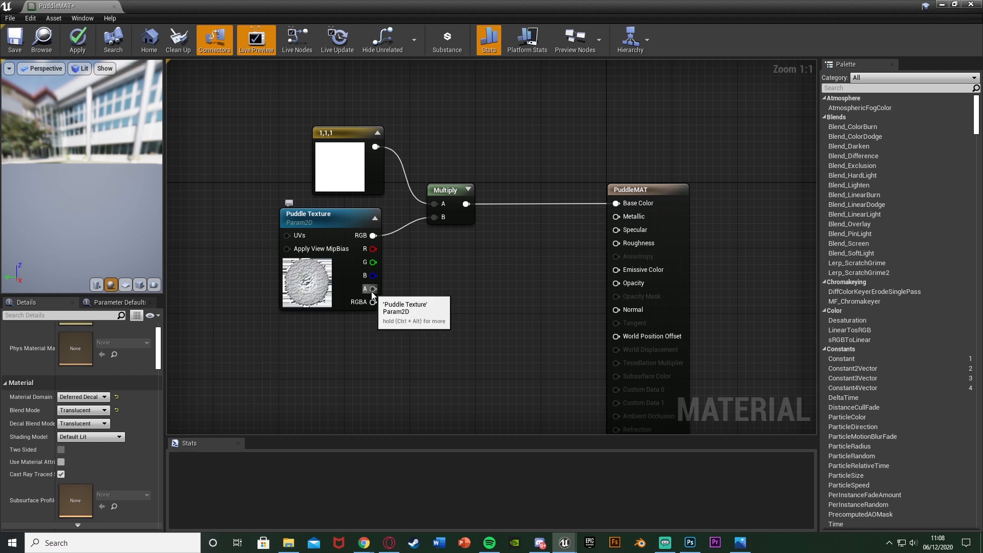
Step: Connect the Puddle Texture's alpha output to Opacity, apply the material, and inspect it in the preview
left_click_drag(372, 293, 632, 287)
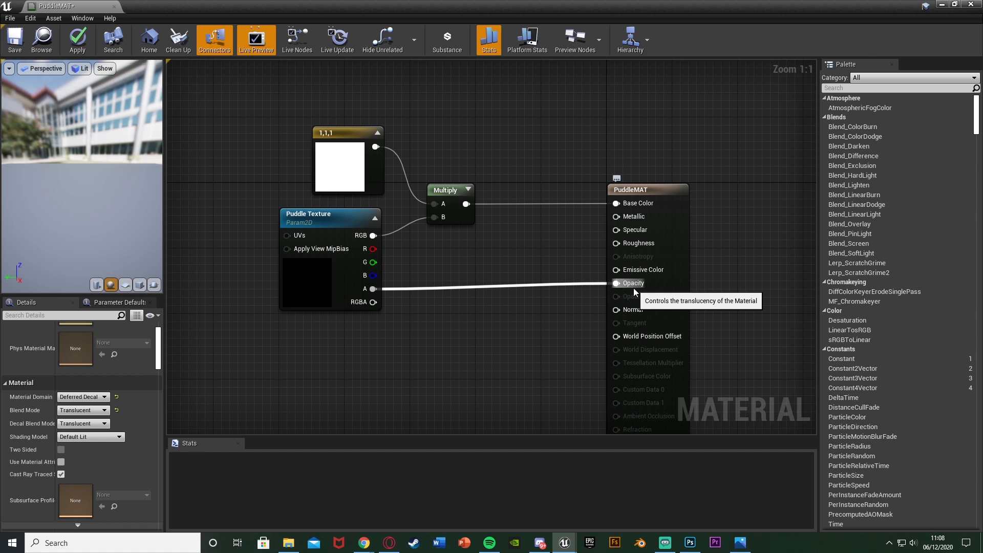
left_click(77, 40)
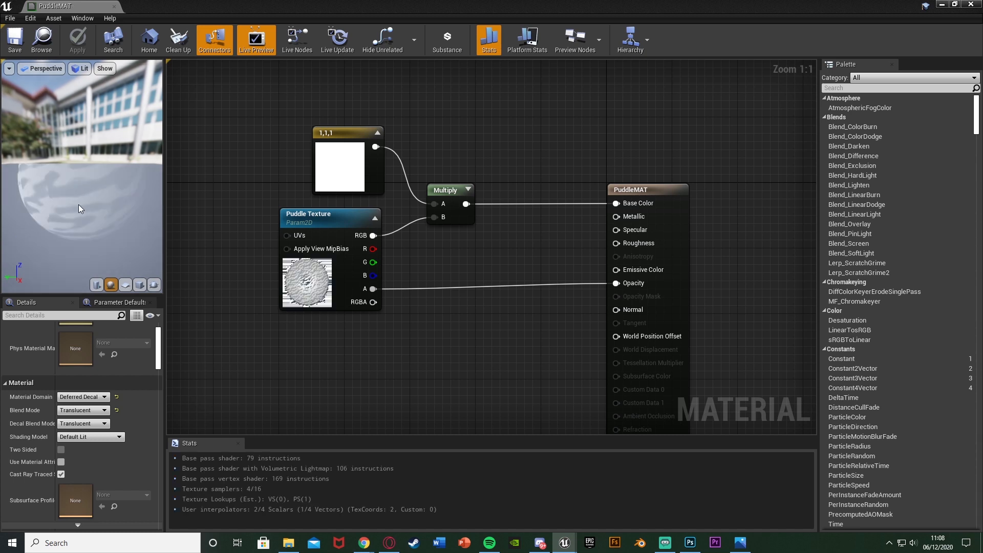
mouse_move(103, 202)
left_mouse_down()
mouse_move(23, 196)
mouse_move(106, 200)
left_mouse_up()
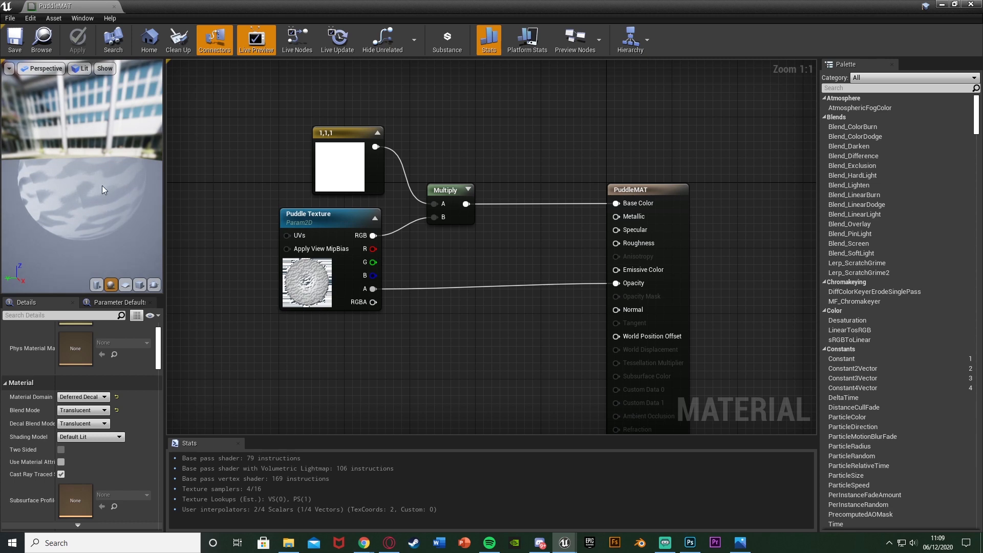
Step: Close the material editor and create a material instance of PuddleMAT in the Puddles folder, keeping the default name
left_click(114, 7)
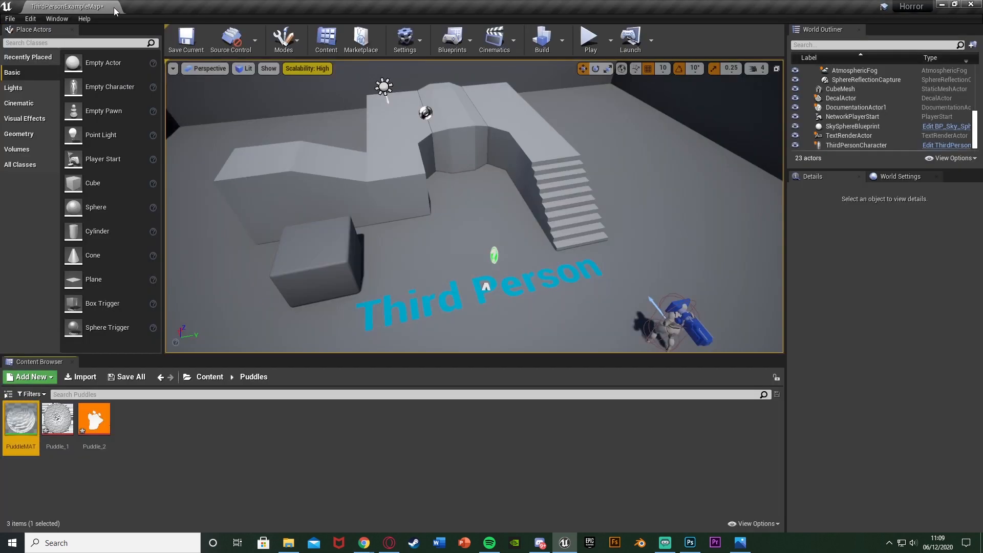
right_click(20, 418)
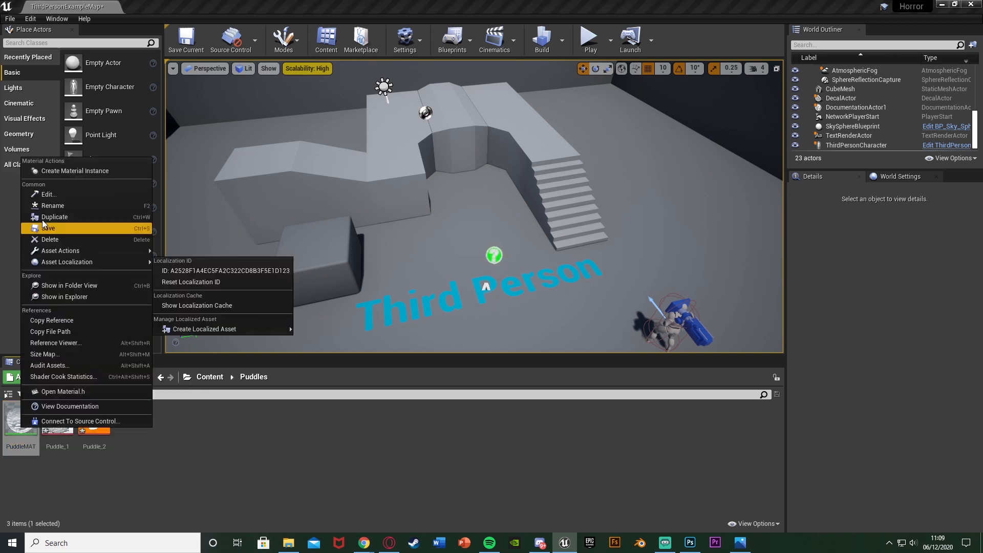
left_click(51, 175)
key("Return")
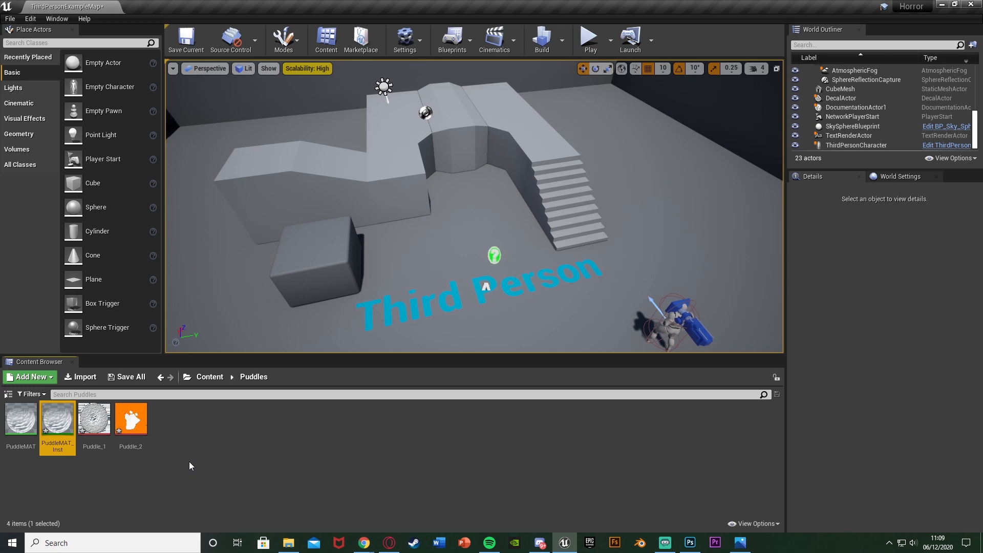
Step: Create an Actor Blueprint named PuddleBP in the Puddles folder and open it for editing
right_click(189, 461)
left_click(232, 195)
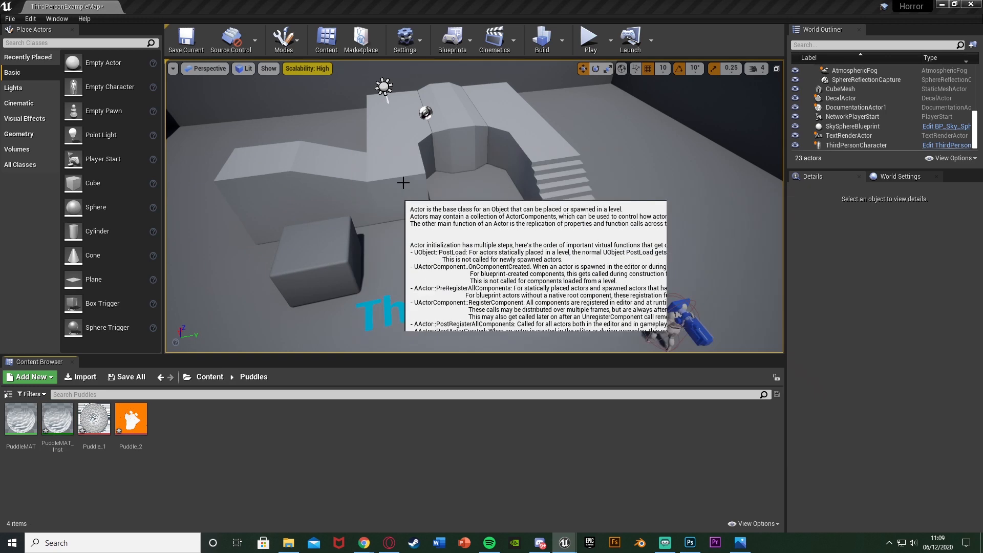
left_click(435, 184)
type("Pud")
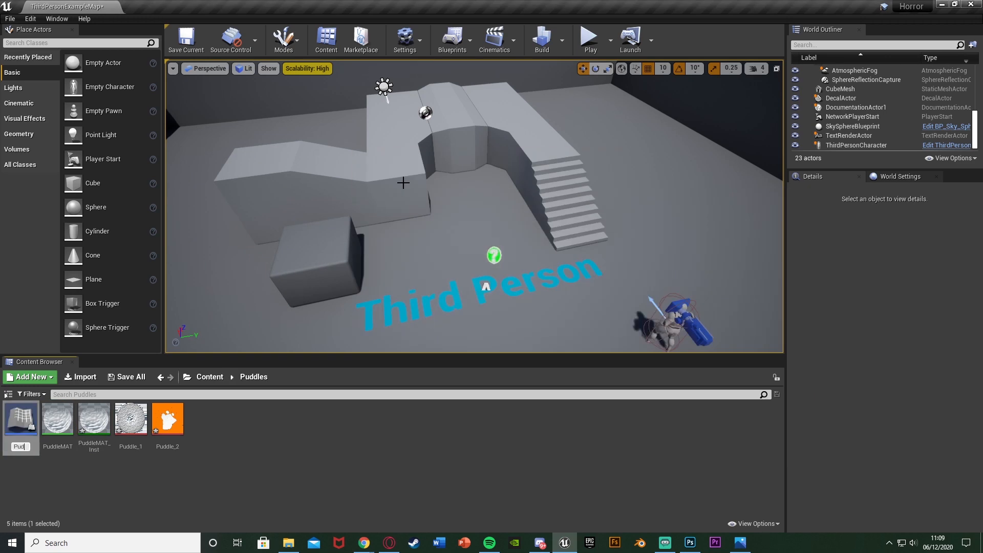
type("dleBP")
key("Return")
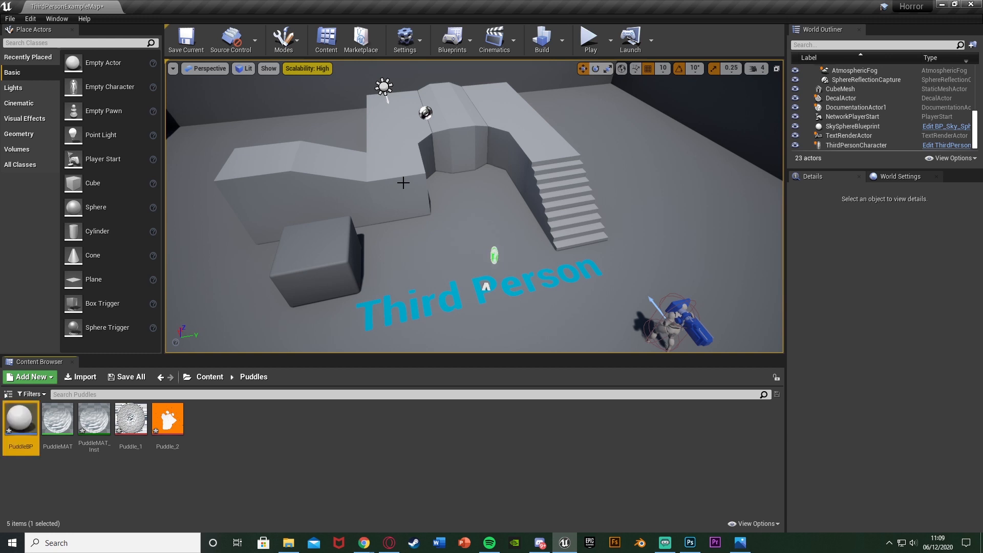
key("Return")
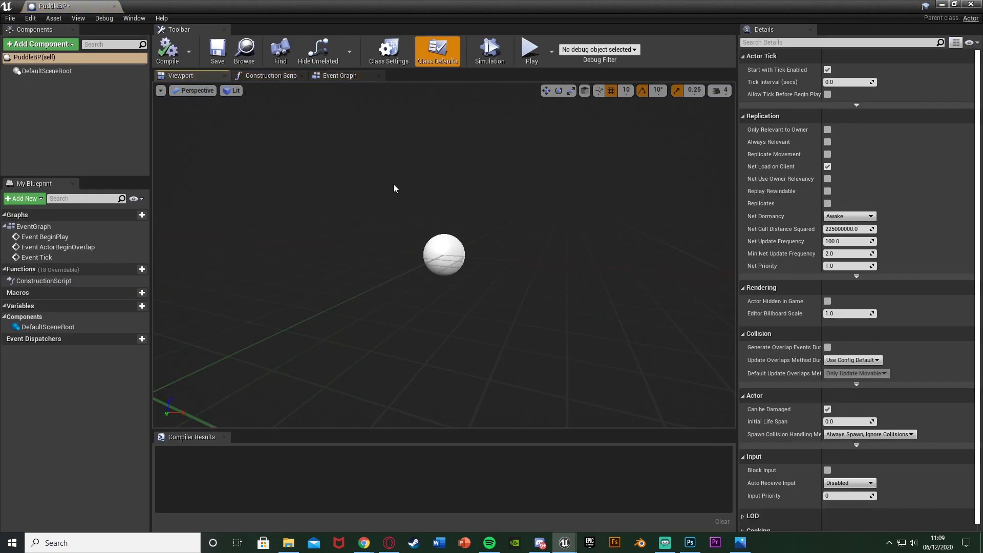
Step: Add a Decal component to the PuddleBP actor
left_click(59, 45)
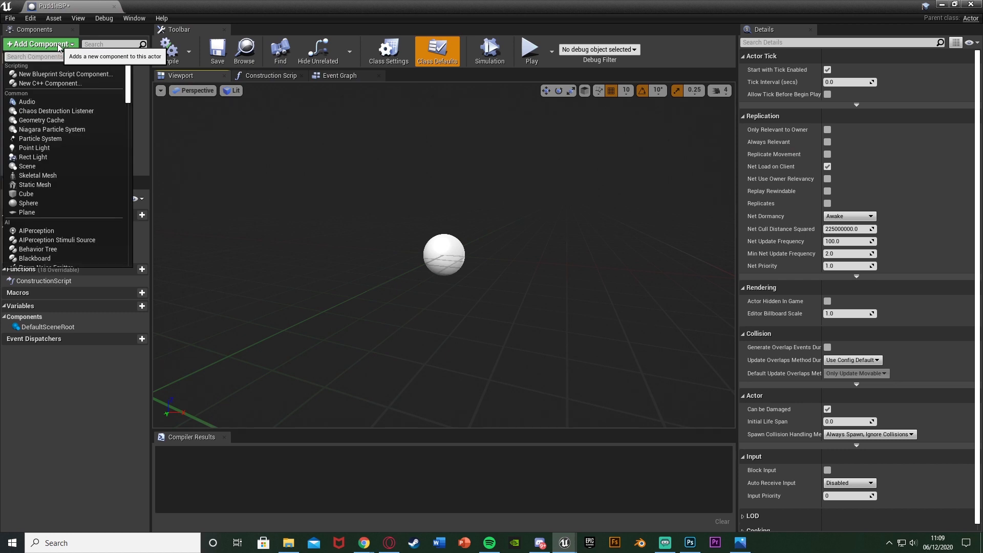
type("decal")
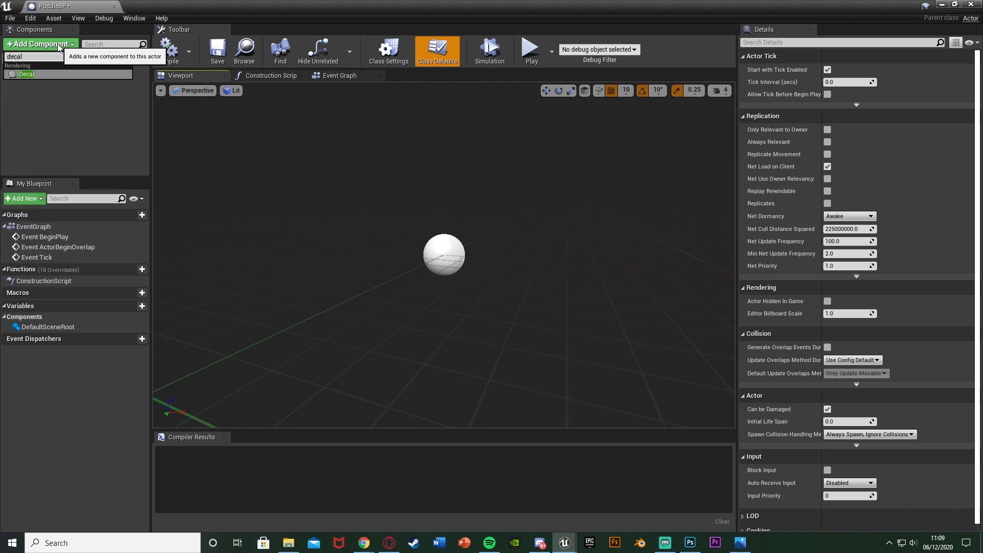
key("Return")
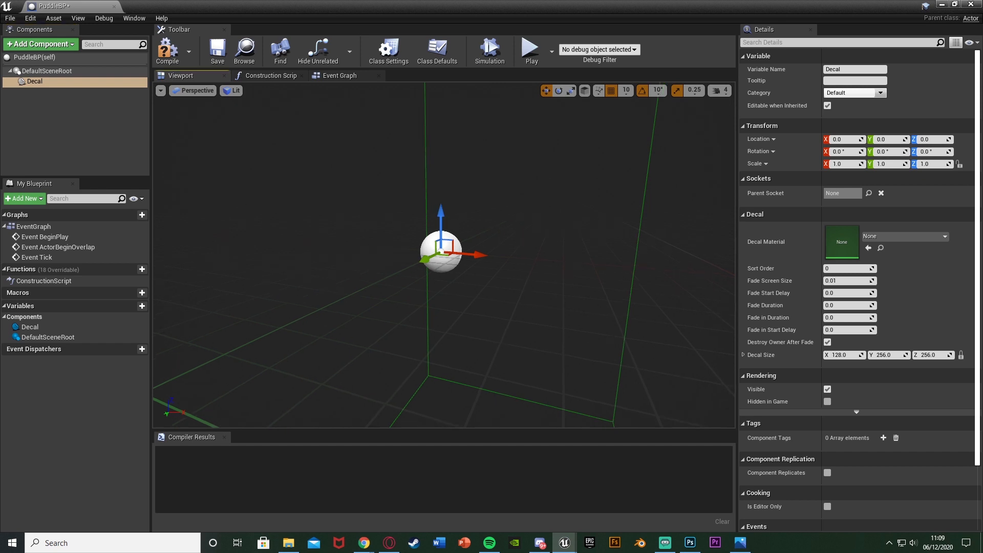
Step: Set the Decal component's Y rotation to -90° so that it projects downward
right_click_drag(444, 254, 501, 242)
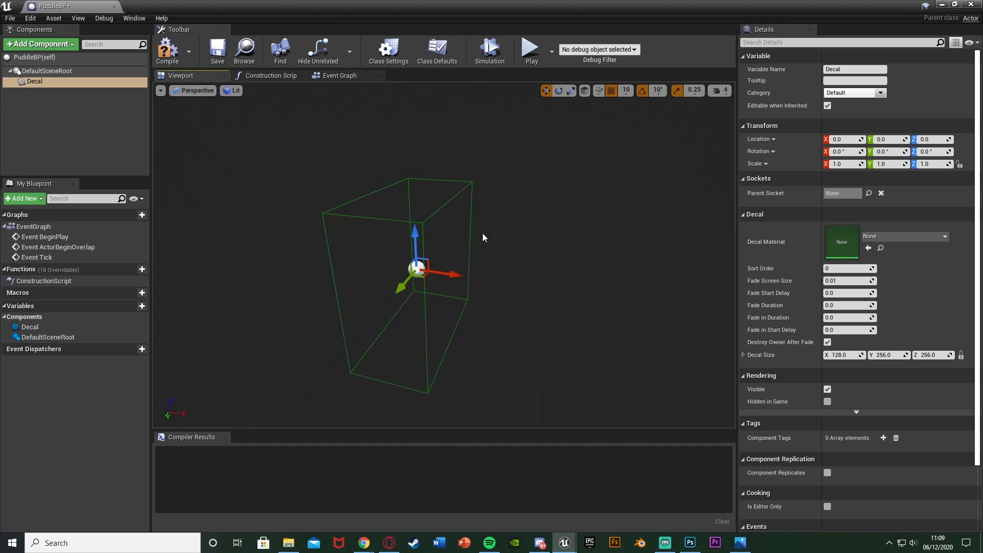
left_click(886, 152)
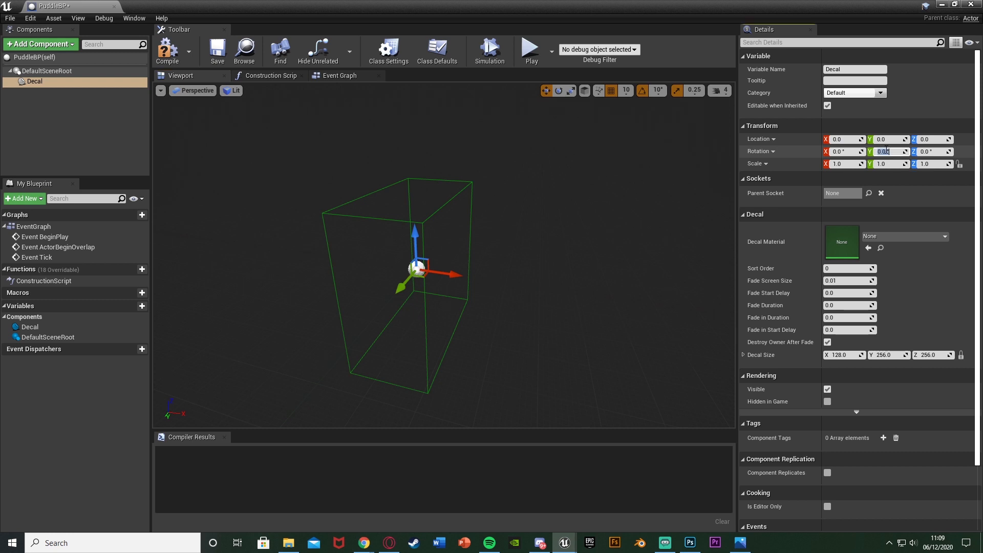
type("-90")
key("Return")
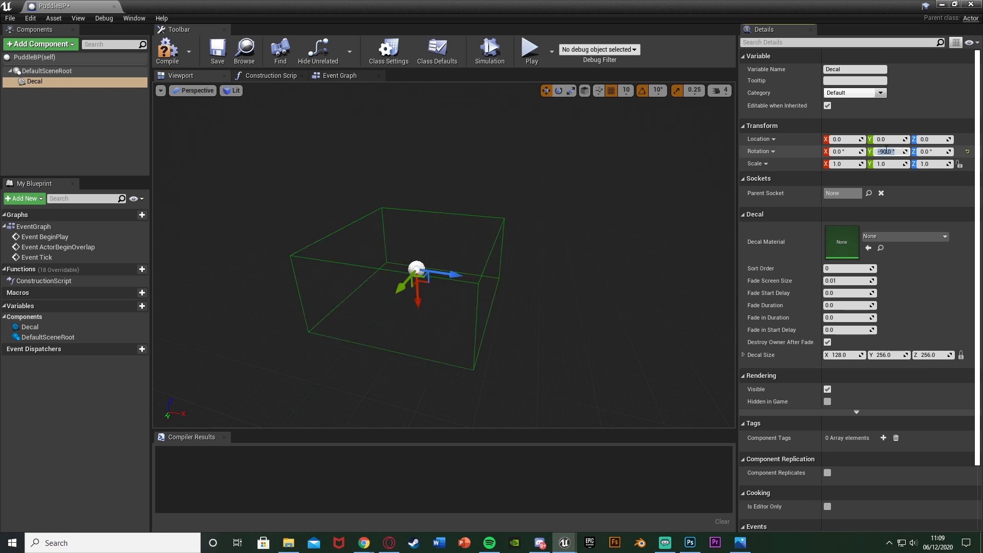
Step: Assign PuddleMAT_Inst as the Decal component's decal material, then compile and save the blueprint
left_click(167, 51)
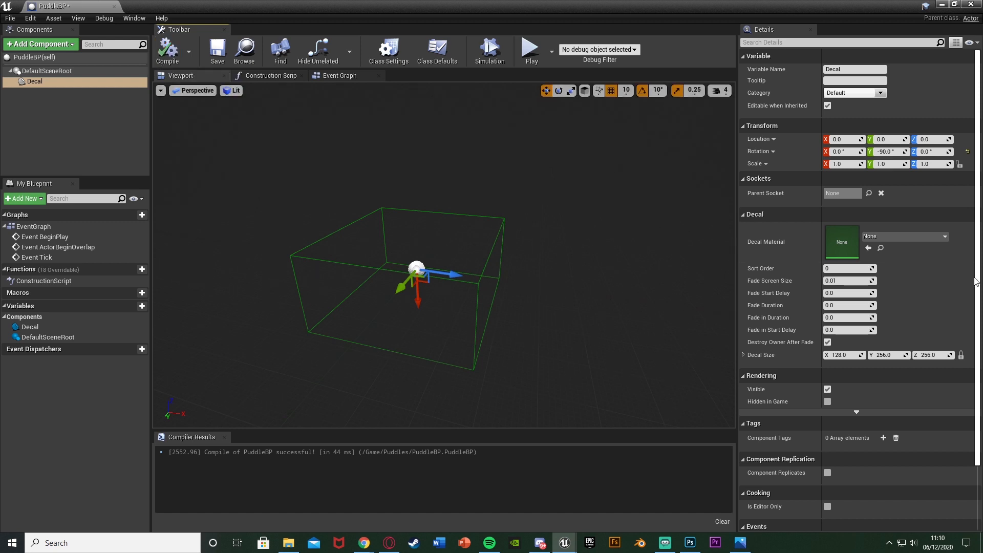
left_click(894, 236)
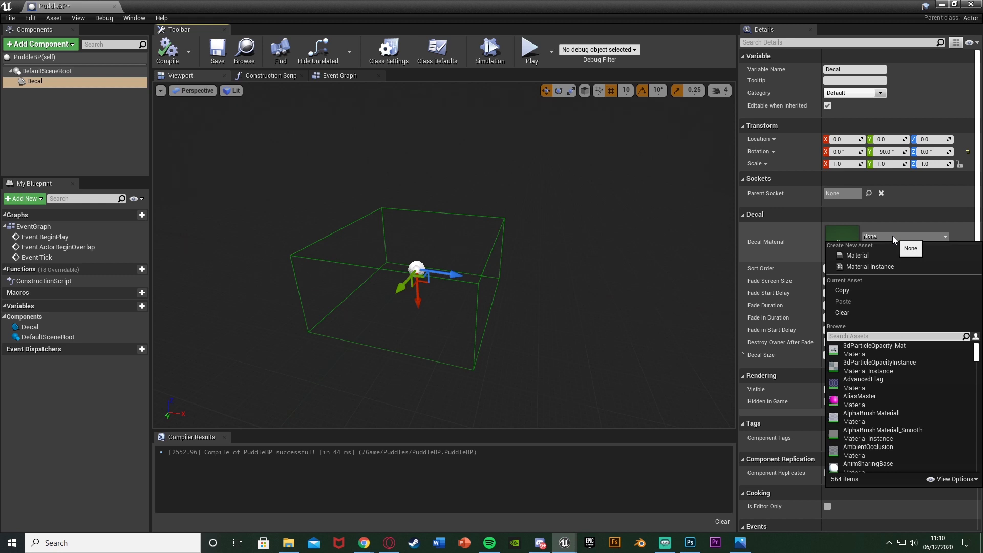
type("pud")
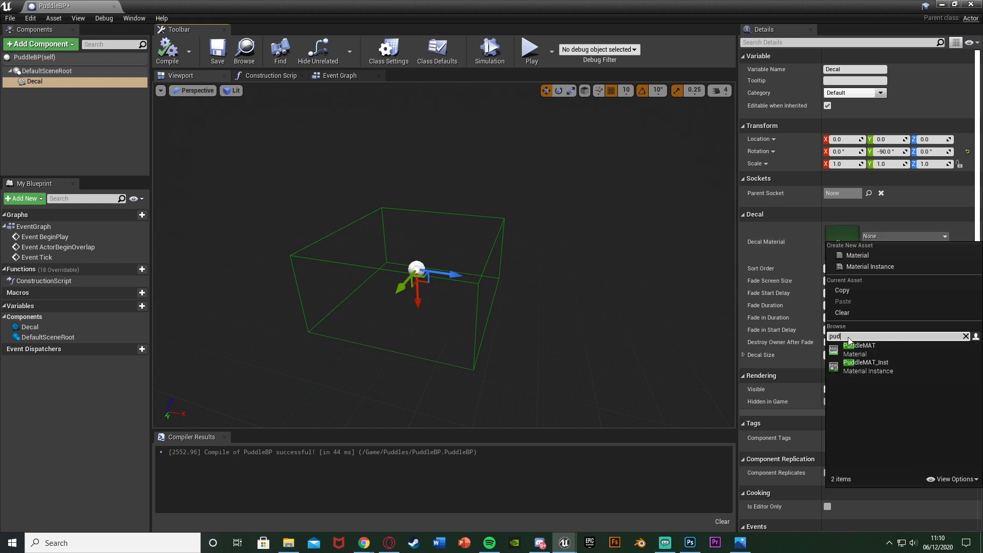
left_click(883, 372)
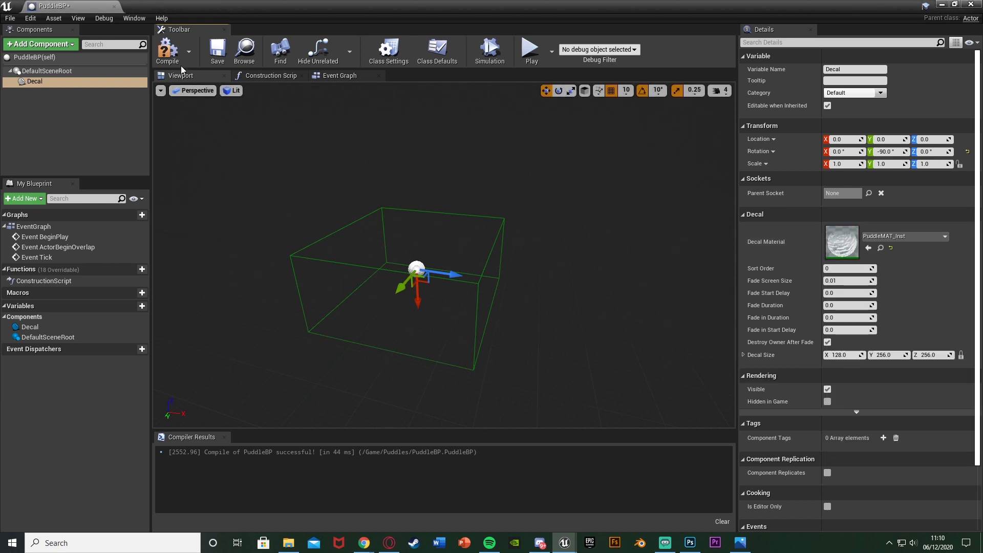
left_click(167, 51)
left_click(217, 51)
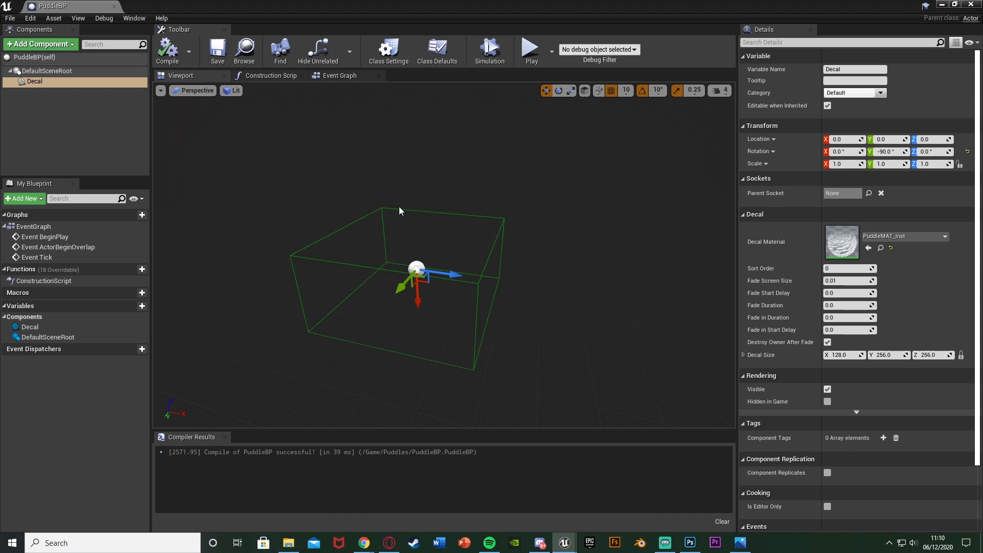
Step: Open PuddleBP's Construction Script and place a reference to the Decal component below the Construction Script node
left_click(271, 77)
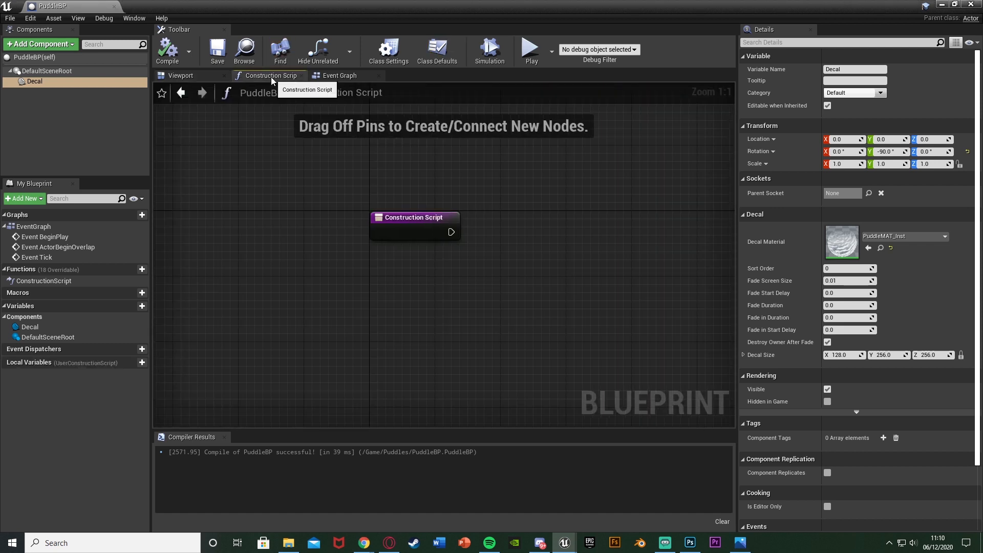
right_click_drag(427, 191, 412, 227)
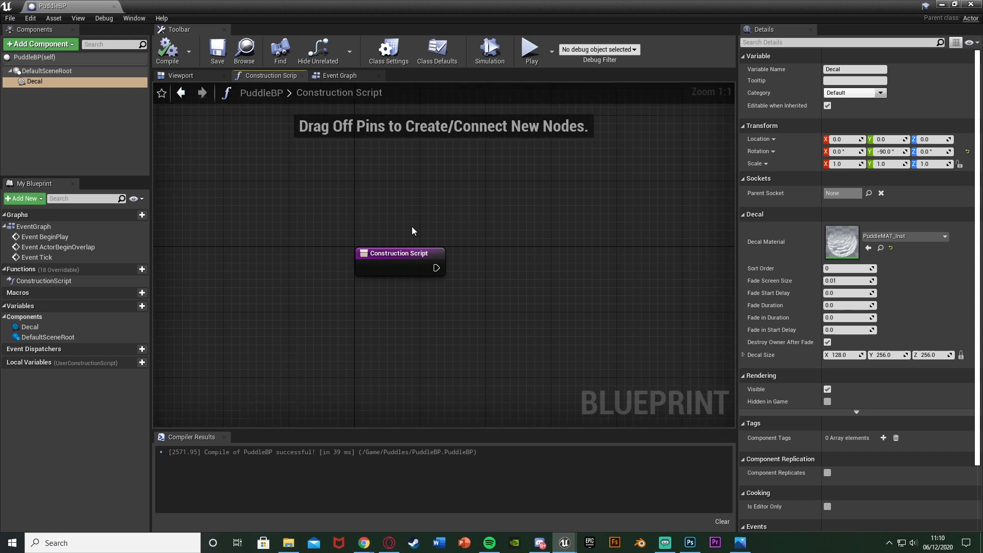
right_click_drag(412, 227, 373, 191)
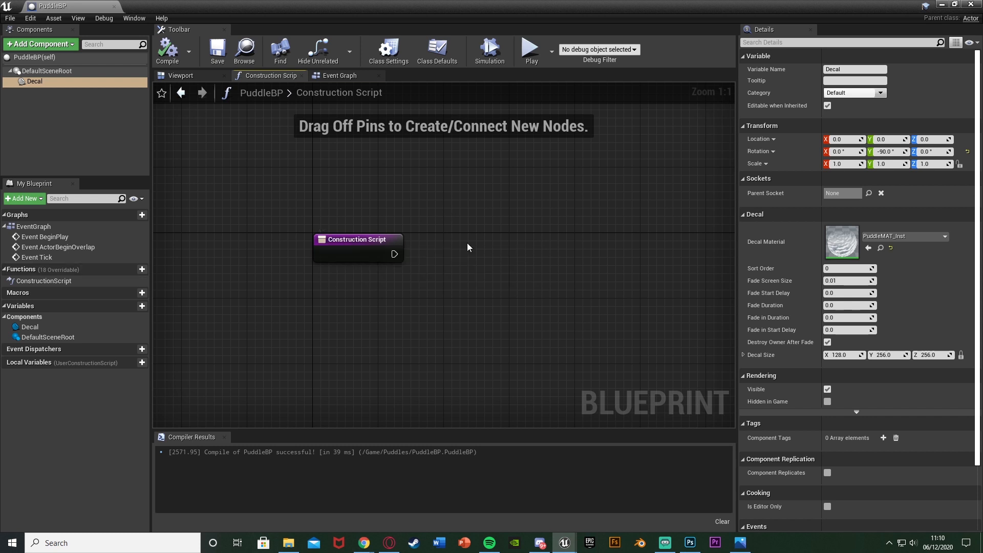
right_click_drag(467, 247, 359, 254)
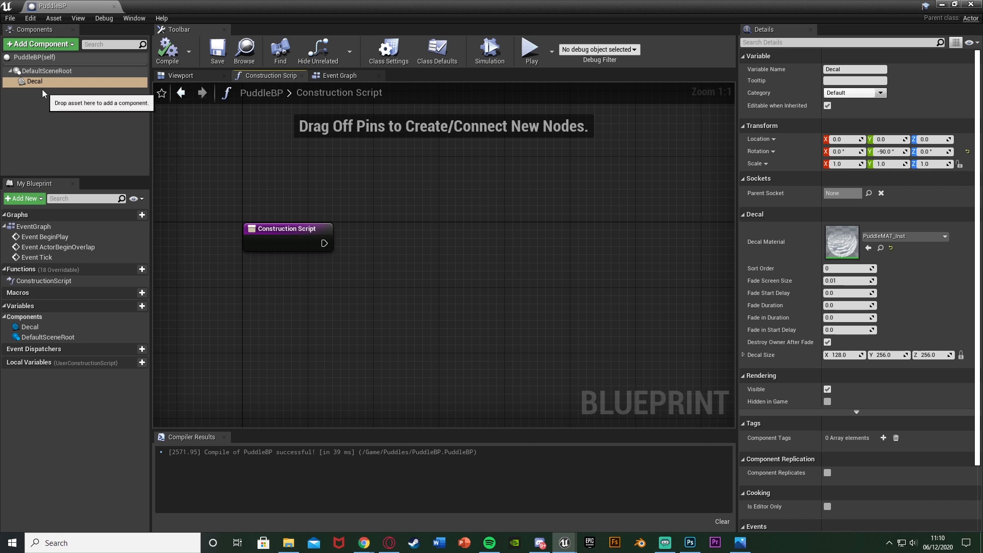
left_click_drag(37, 82, 262, 266)
left_click(308, 272)
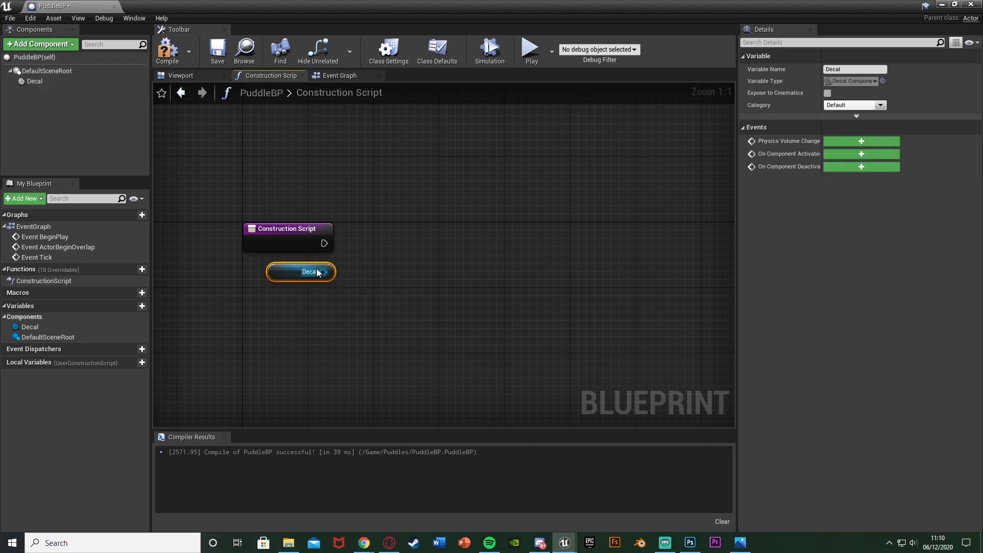
Step: Add a Create Dynamic Material Instance node targeting Decal and connect its execution input to the Construction Script node
left_click_drag(324, 272, 389, 258)
type("create dyna")
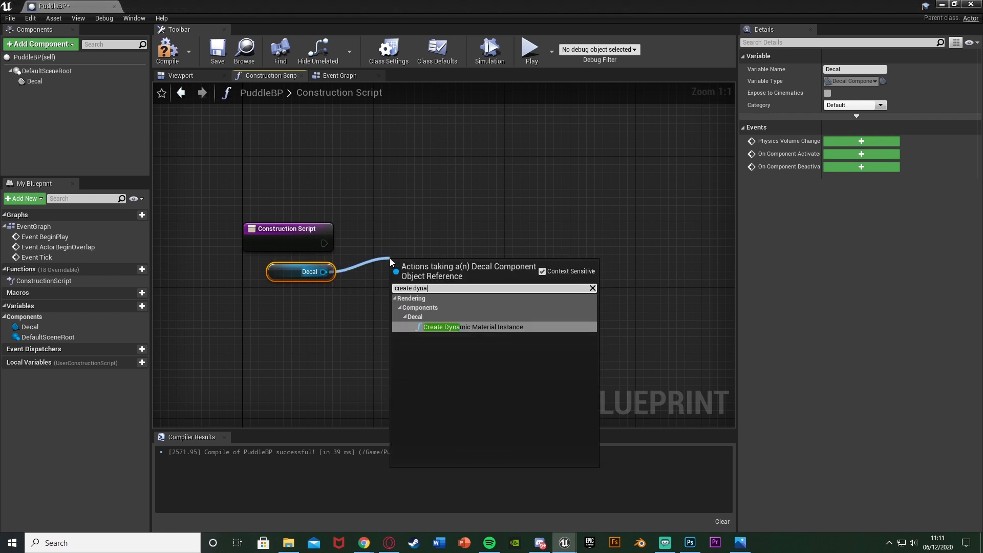
key("Return")
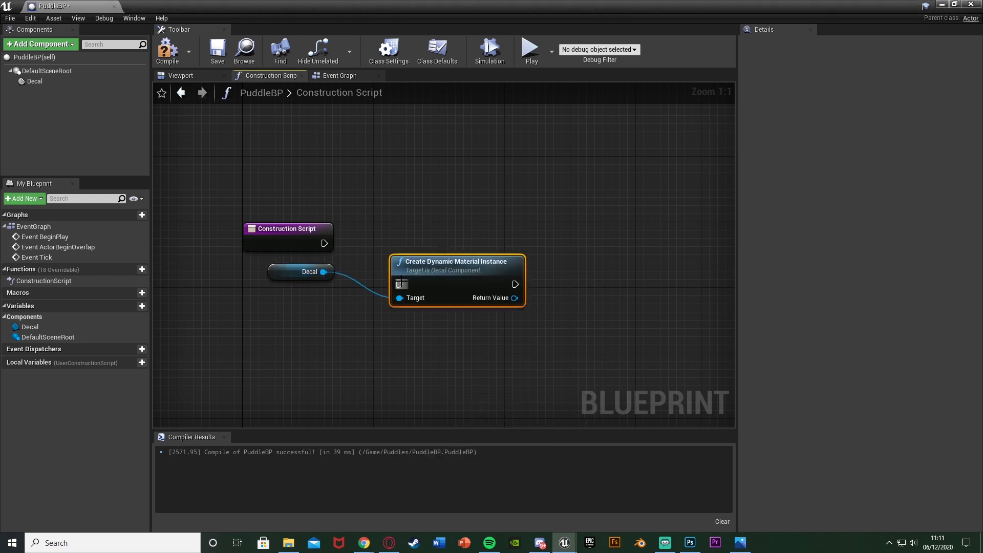
left_click_drag(399, 284, 324, 243)
left_click_drag(494, 278, 459, 231)
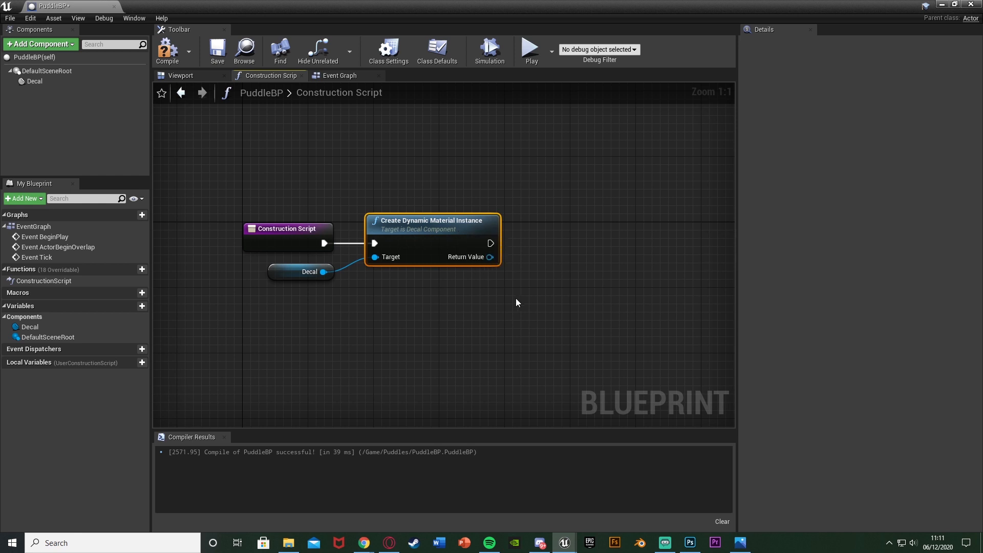
Step: Add a Set Texture Parameter Value node from the dynamic material instance's Return Value and align it in the execution row
right_click_drag(515, 298, 488, 299)
left_click_drag(462, 258, 523, 256)
type("set tex")
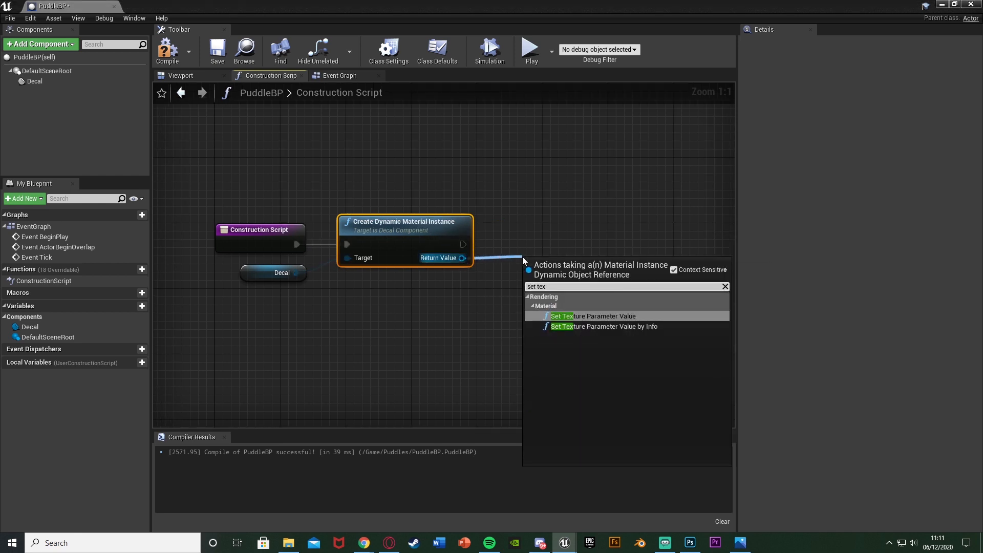
key("Return")
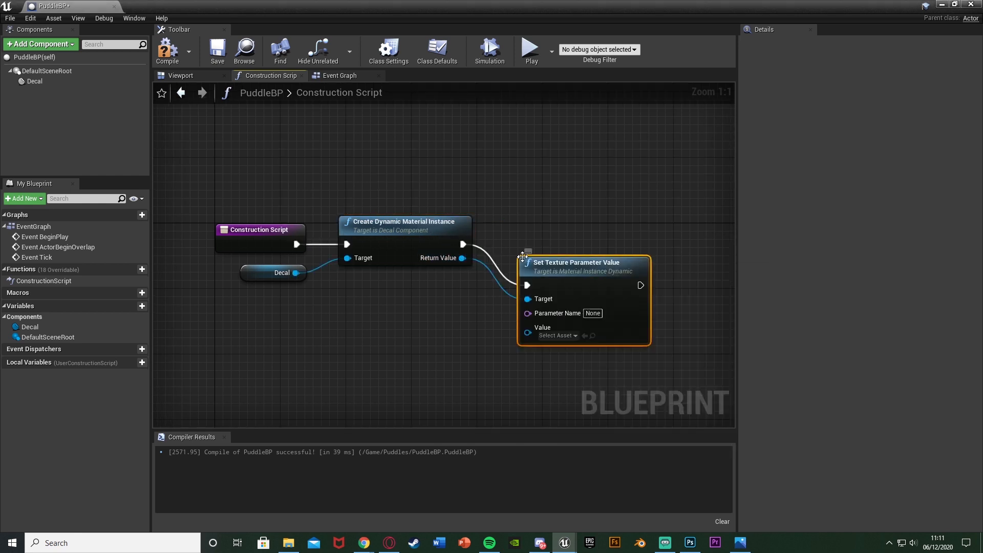
left_click_drag(546, 270, 537, 234)
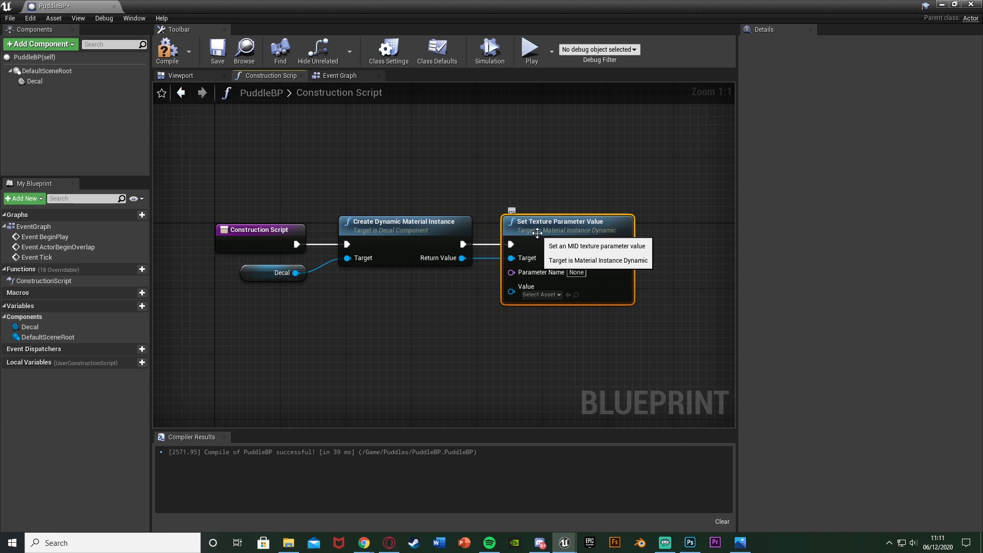
Step: Set the Parameter Name of the Set Texture Parameter Value node to Puddle Texture
right_click_drag(571, 272, 489, 272)
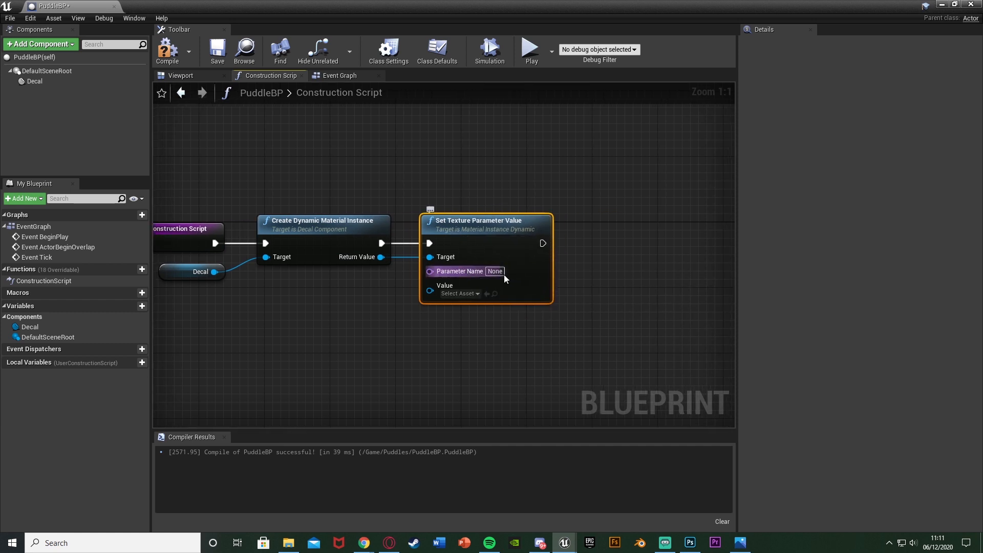
left_click(489, 272)
type("Puddle Tex")
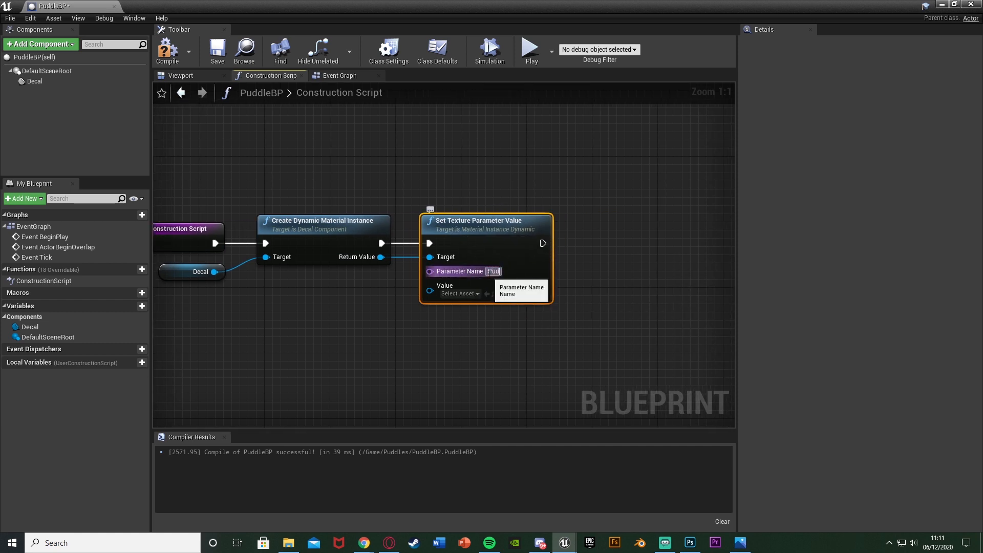
key("Return")
type("ture")
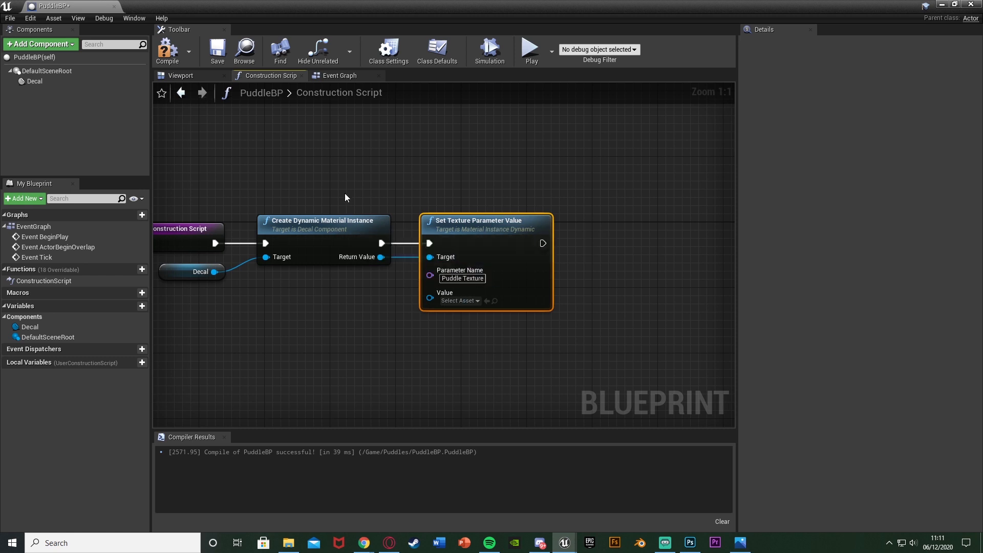
left_click(168, 271)
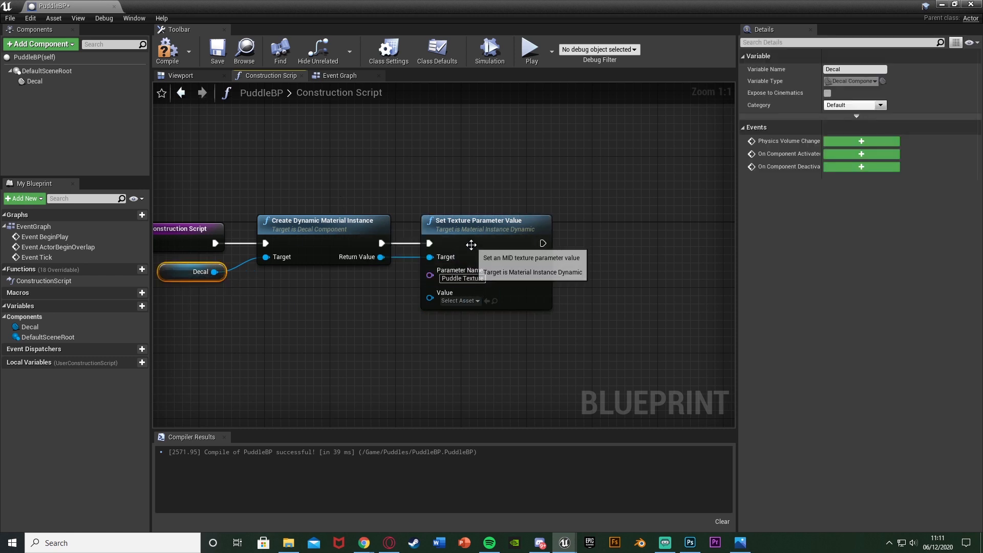
left_click(470, 244)
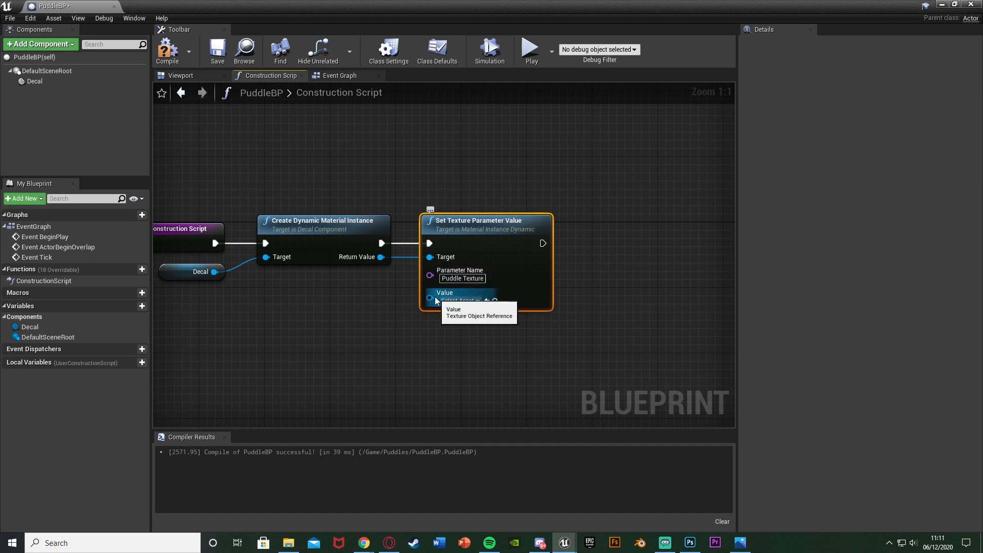
left_click_drag(430, 298, 425, 309)
left_click(381, 333)
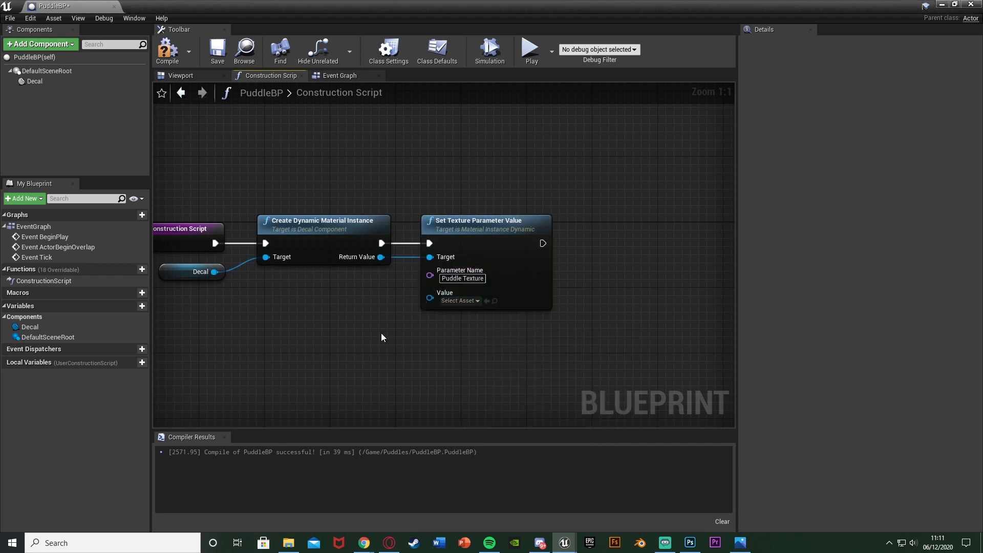
right_click_drag(381, 333, 445, 305)
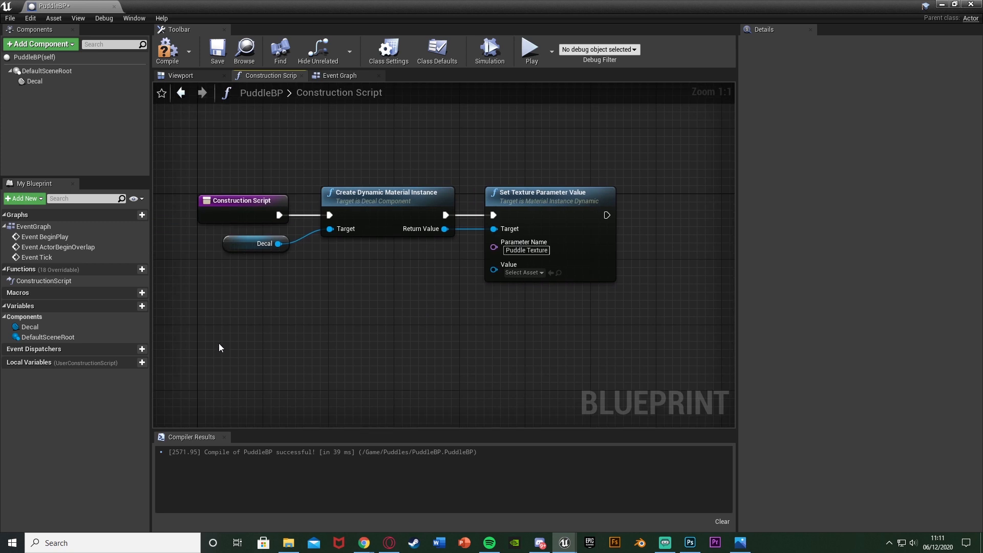
Step: Create a blueprint variable named Texture 1 with the type Texture Object Reference
left_click(143, 307)
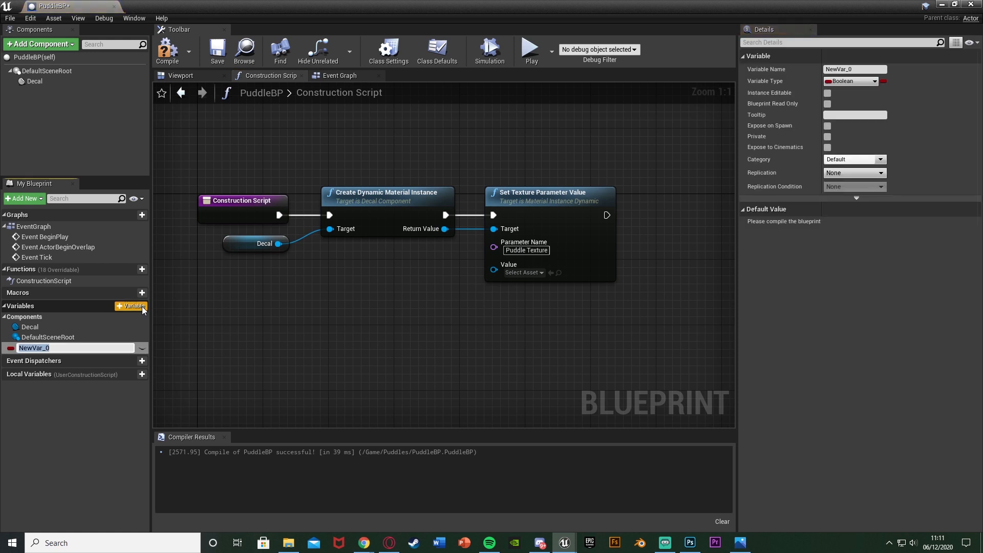
type("Texture 1")
key("Return")
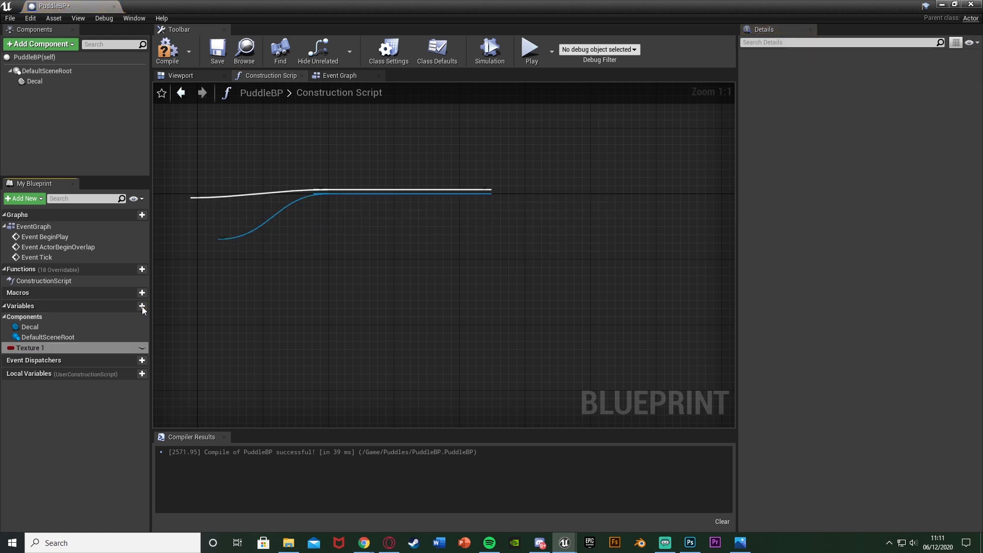
left_click(852, 81)
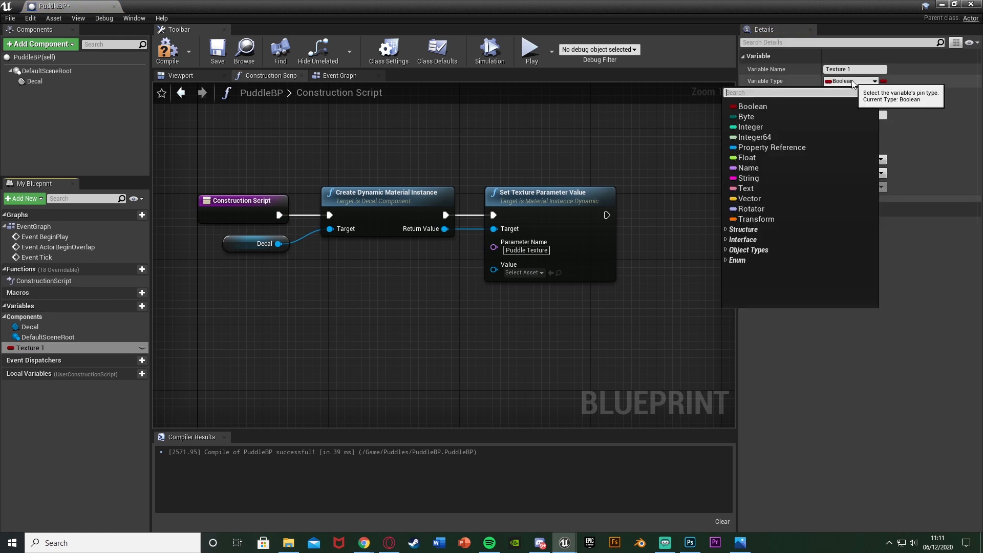
type("texture")
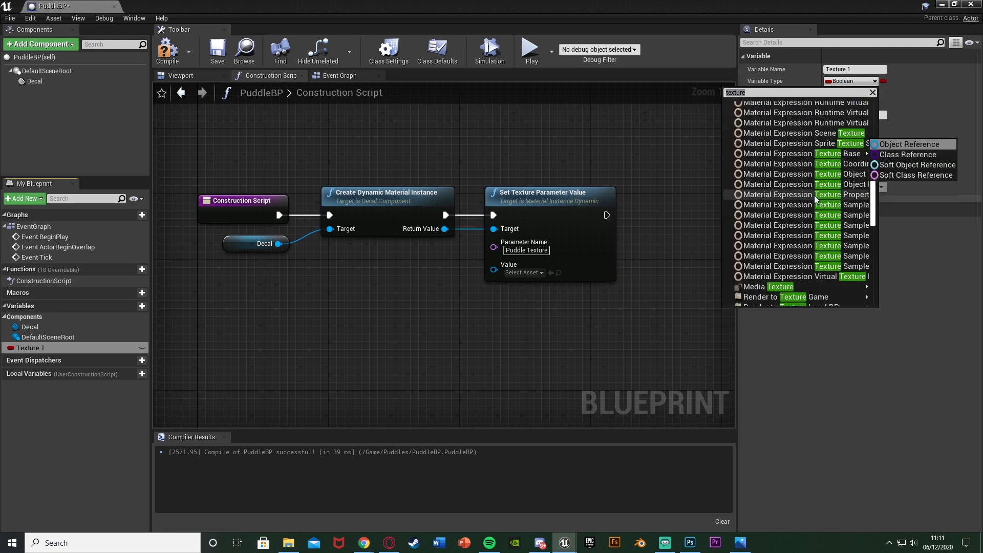
scroll(816, 198, "down", 5)
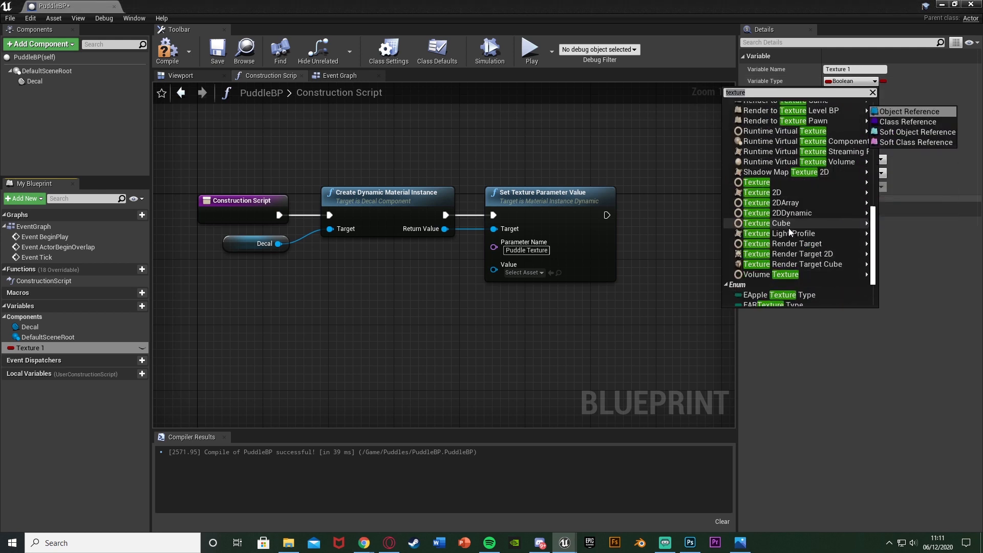
mouse_move(798, 182)
left_click(886, 183)
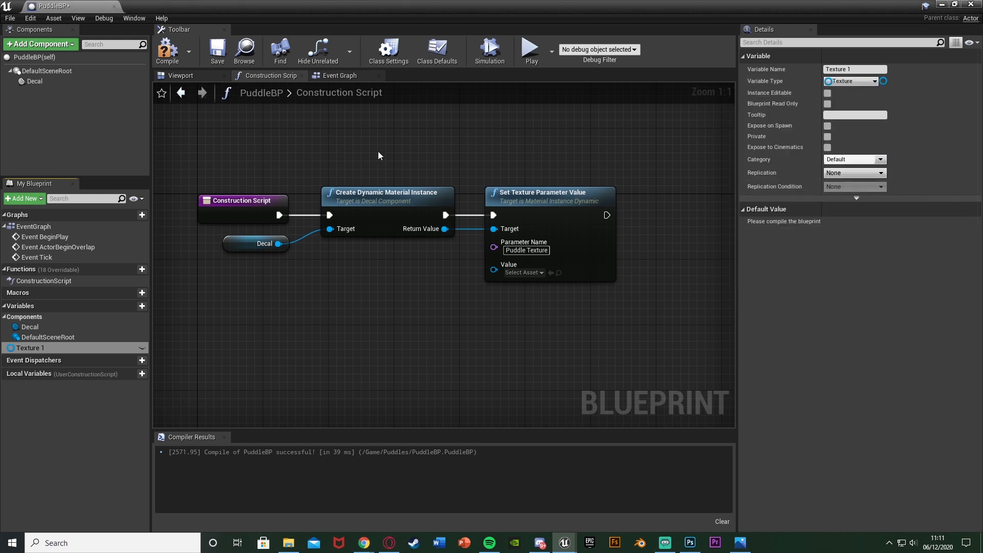
Step: Compile the blueprint and set Texture 1's default value to the Puddle_1 texture
left_click(169, 50)
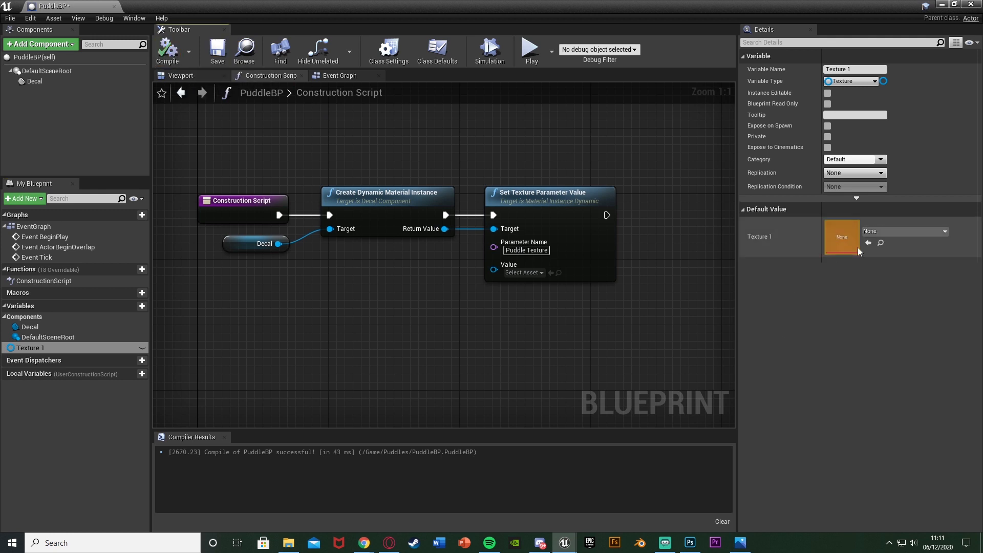
left_click(881, 233)
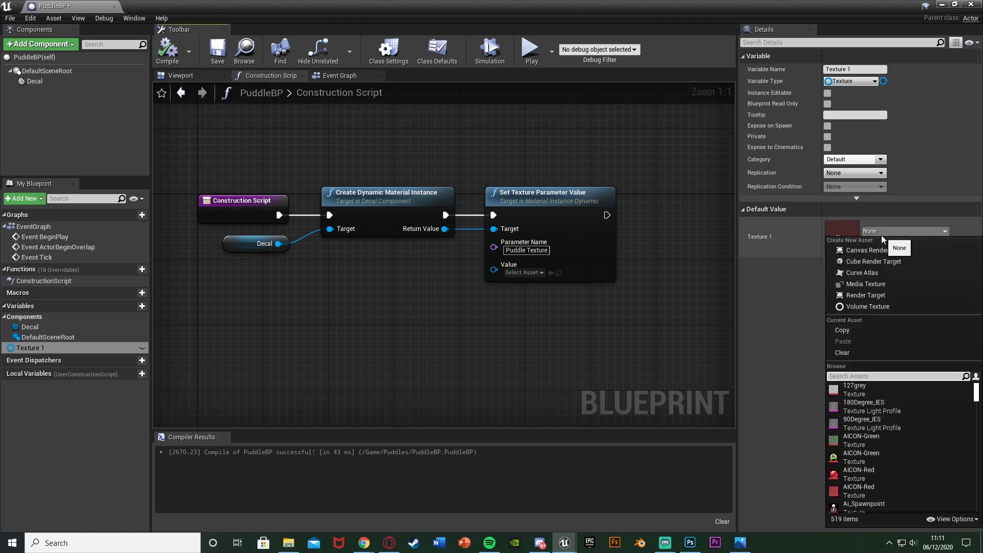
type("puddle")
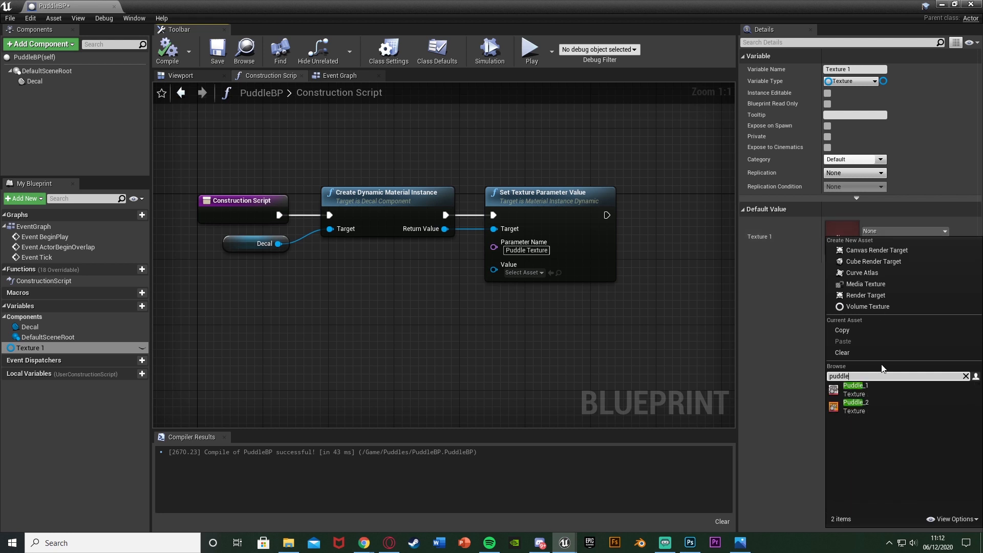
left_click(871, 390)
Step: Create a second Texture variable named Texture 2 and compile the blueprint so its default value can be edited
left_click(142, 306)
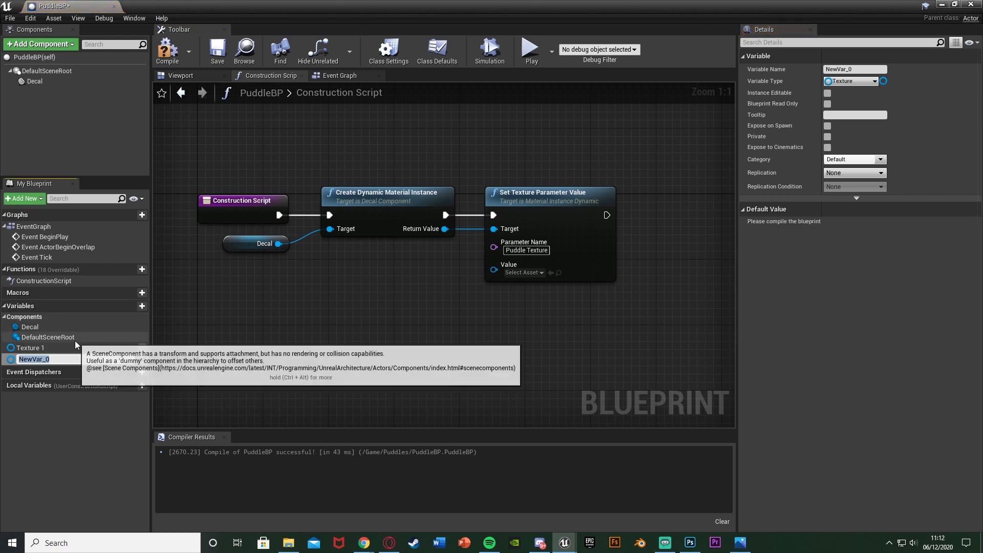
type("Texture")
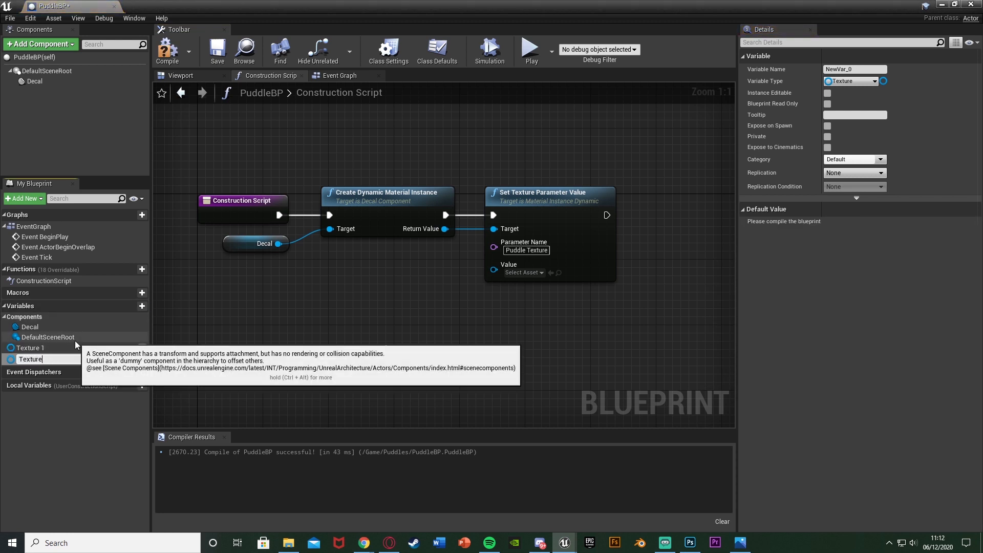
type("w 2")
key("Return")
left_click(168, 51)
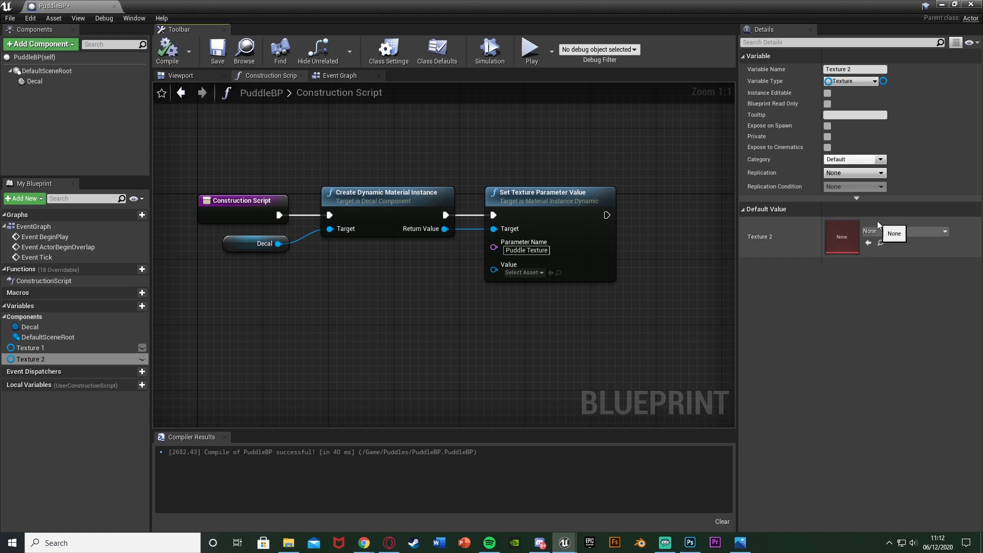
Step: Set Texture 2's default value to the Puddle_2 texture and compile the blueprint
left_click(888, 232)
type("pu")
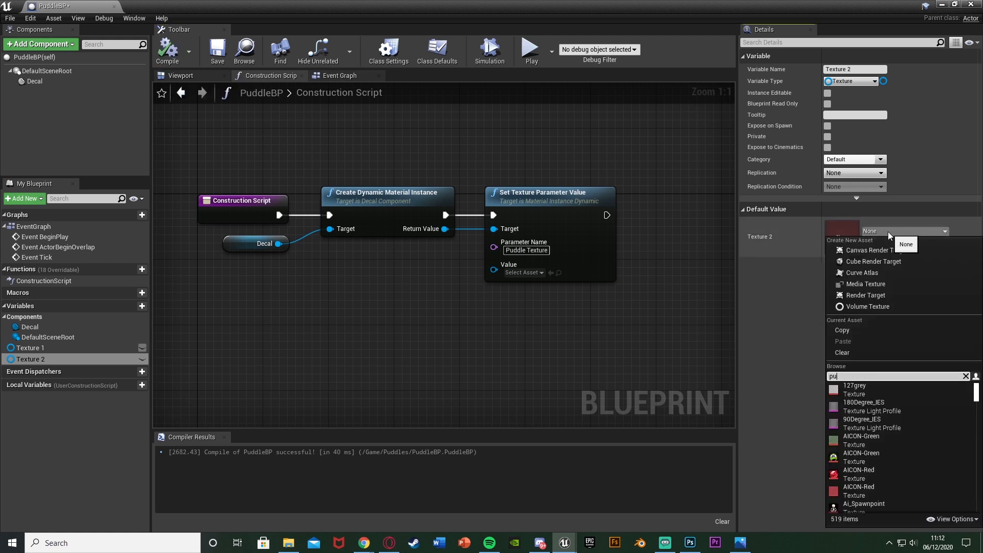
type("ddle")
left_click(878, 407)
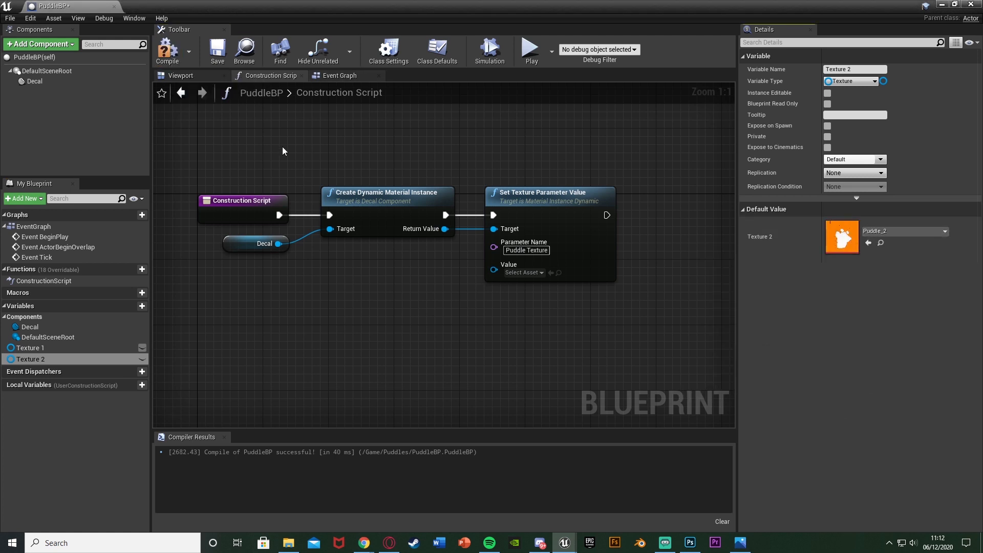
left_click(176, 55)
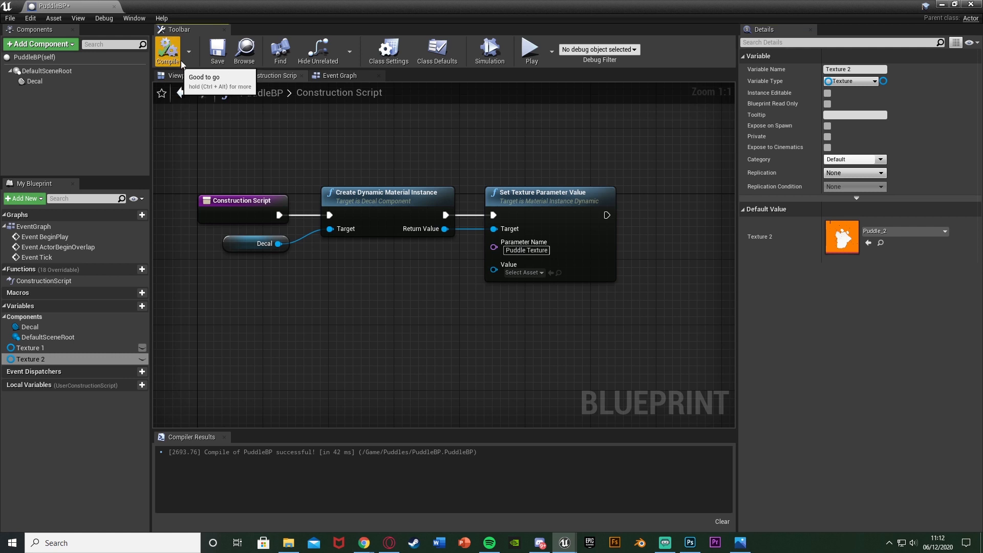
Step: Add a Select node below the script chain and connect its Return Value to the Value input of Set Texture Parameter Value
right_click_drag(155, 337, 163, 340)
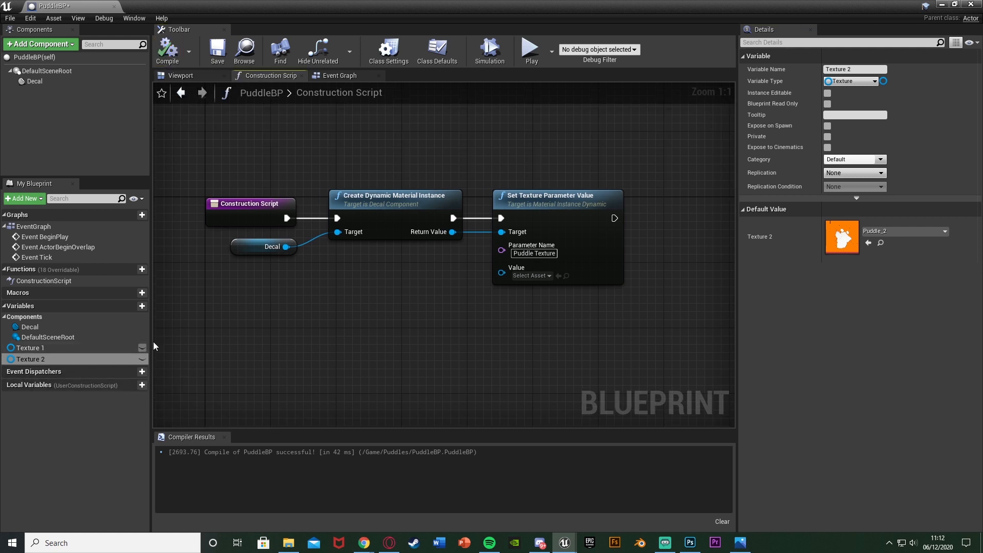
right_click(319, 320)
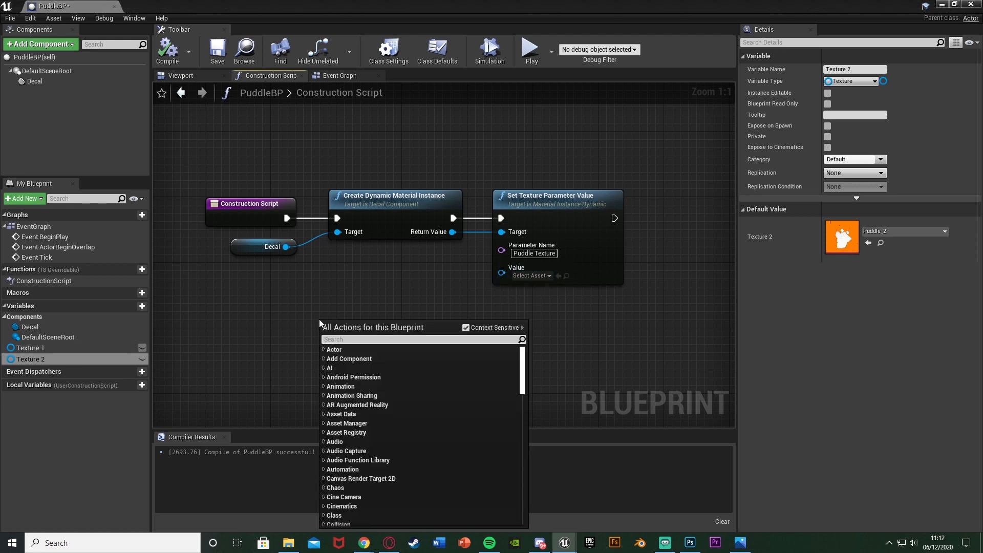
type("select")
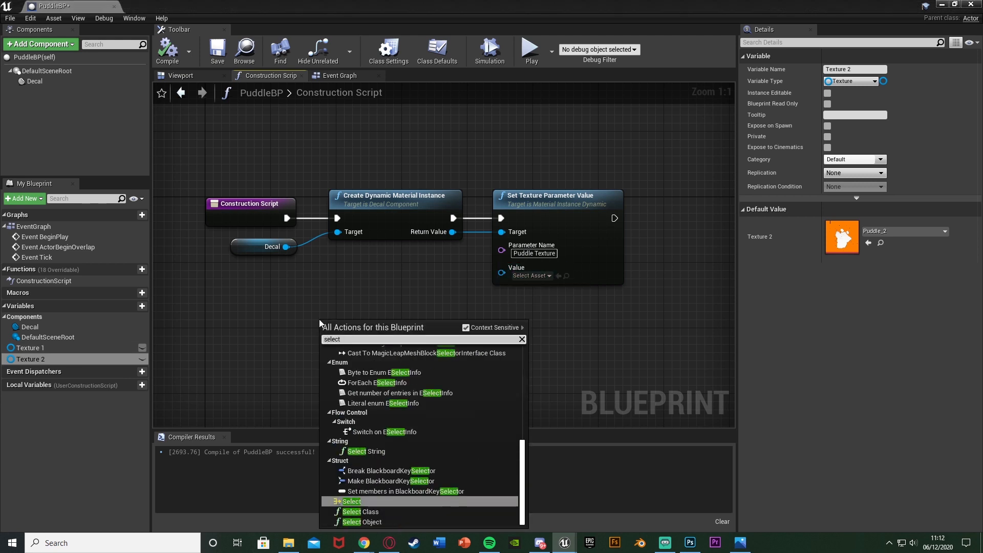
key("Return")
left_click_drag(268, 320, 350, 346)
left_click_drag(297, 385, 334, 392)
right_click_drag(334, 392, 309, 396)
left_click_drag(430, 347, 479, 278)
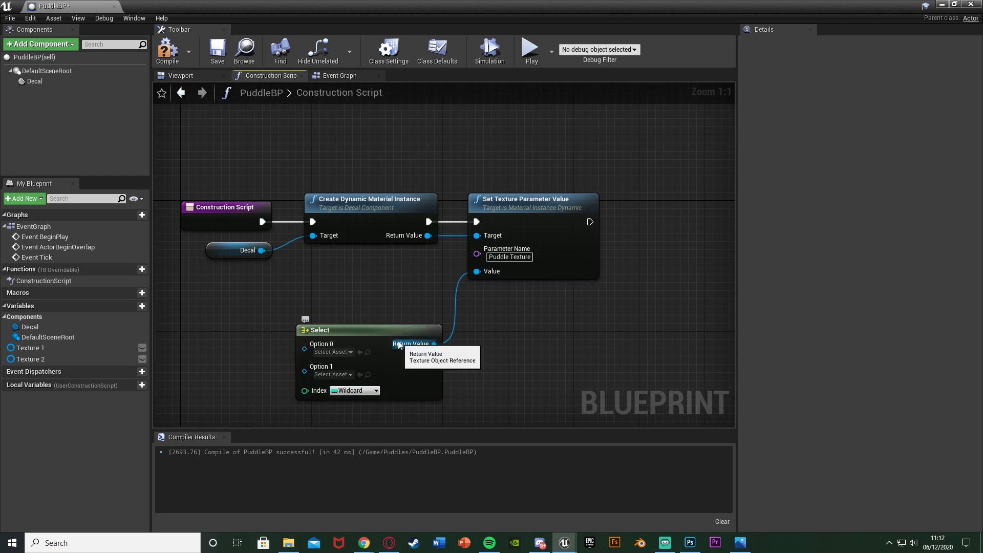
left_click_drag(402, 342, 410, 308)
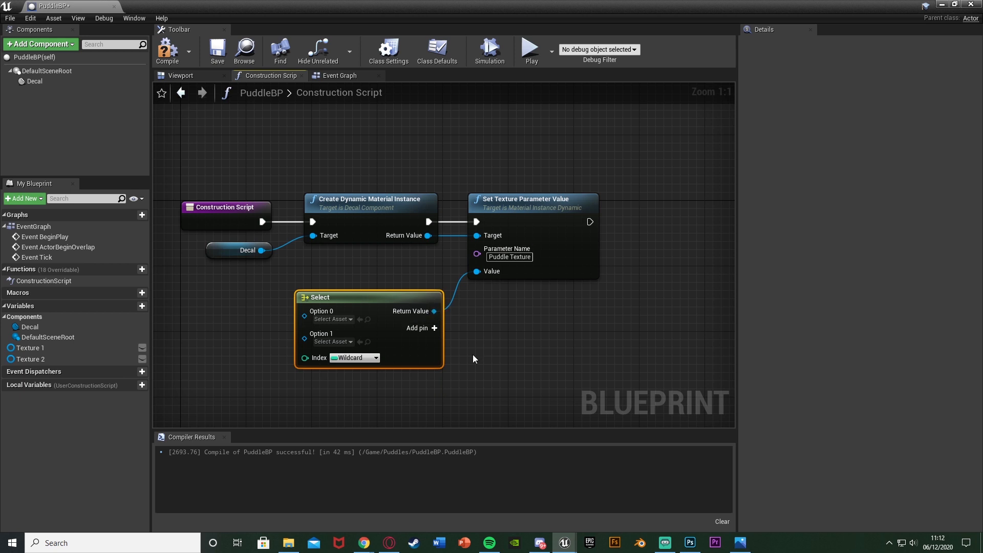
Step: Connect the Texture 1 and Texture 2 variables to Option 0 and Option 1 of the Select node
right_click_drag(472, 354, 584, 330)
left_click_drag(143, 348, 417, 288)
left_click_drag(144, 359, 437, 304)
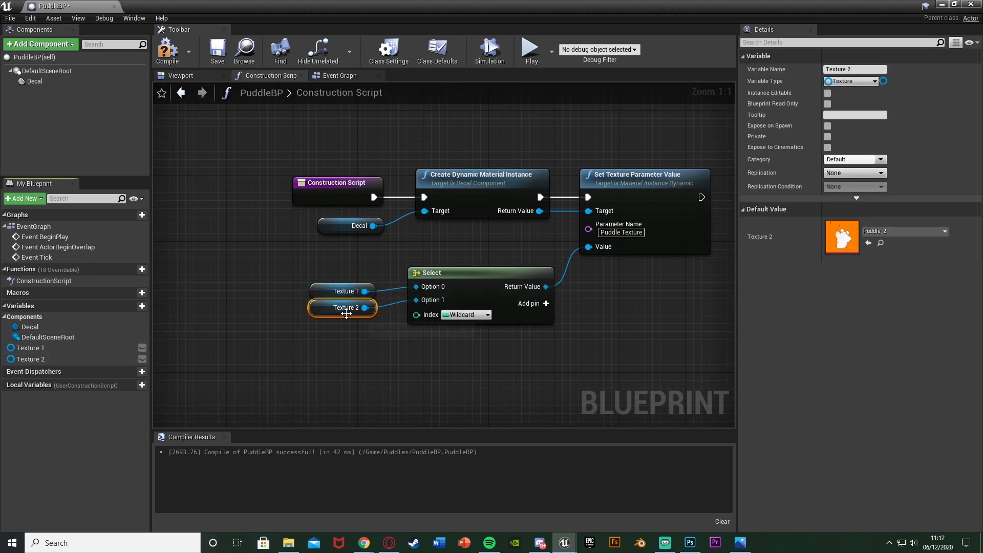
left_click(328, 291)
right_click_drag(425, 336, 436, 301)
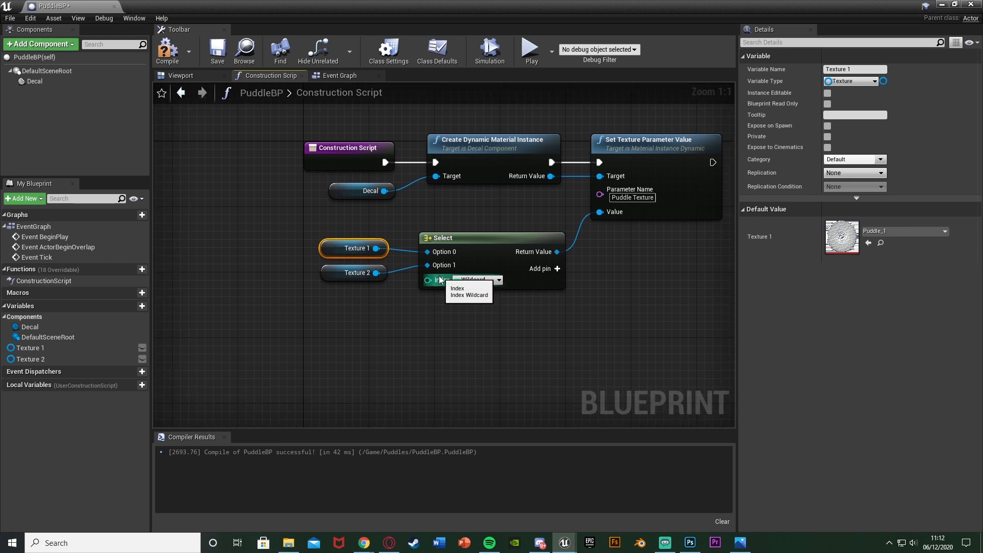
Step: Add a Random Integer node feeding the Select node's Index input and arrange it below the texture variables
left_click_drag(428, 280, 379, 348)
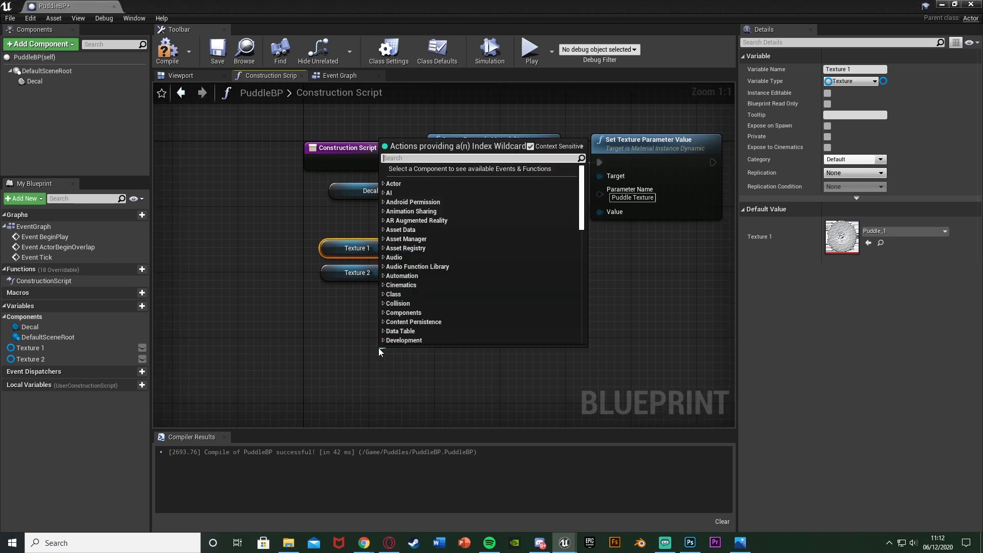
type("random")
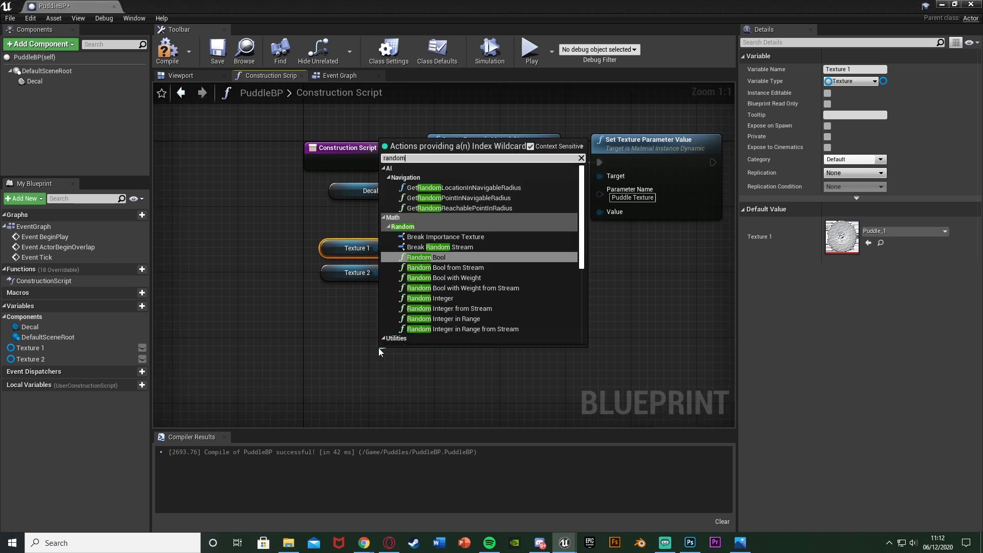
type(" inte")
key("Return")
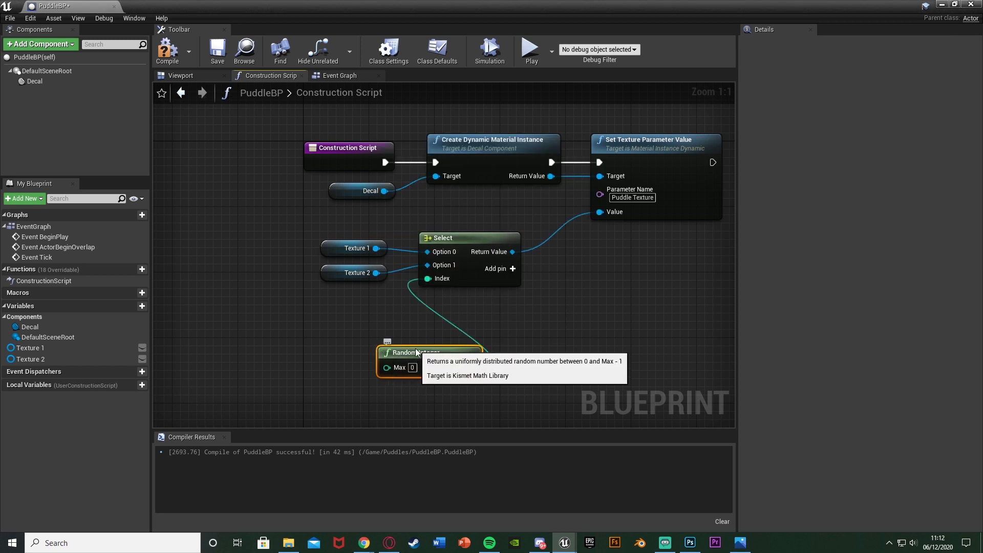
left_click_drag(418, 352, 344, 311)
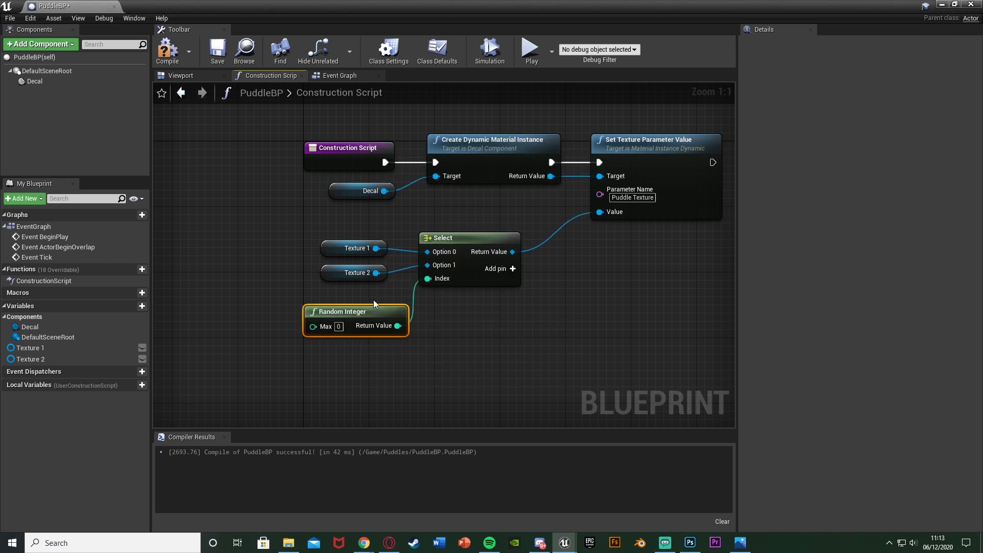
left_click_drag(479, 242, 493, 241)
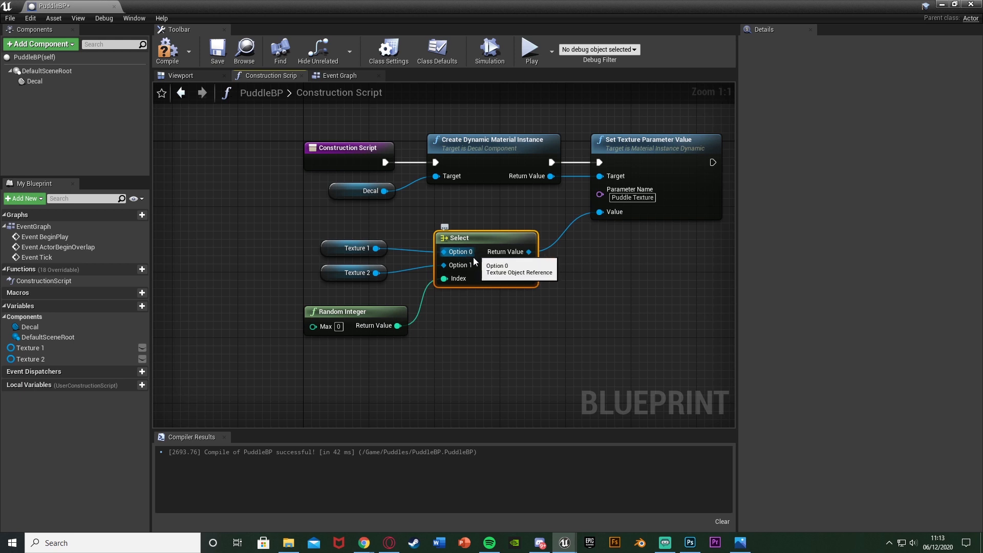
Step: Set the Max value of the Random Integer node to 2
left_click(339, 327)
type("20")
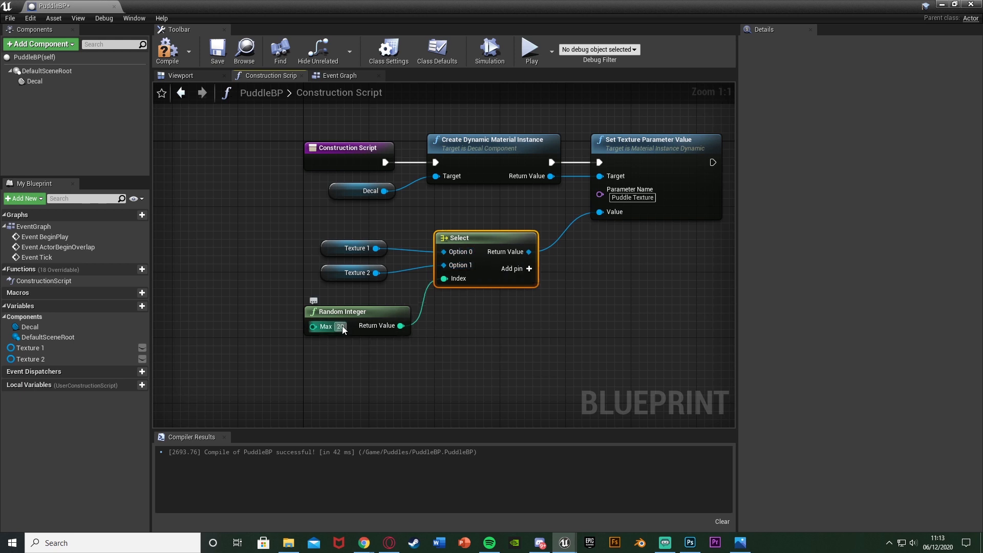
key("BackSpace")
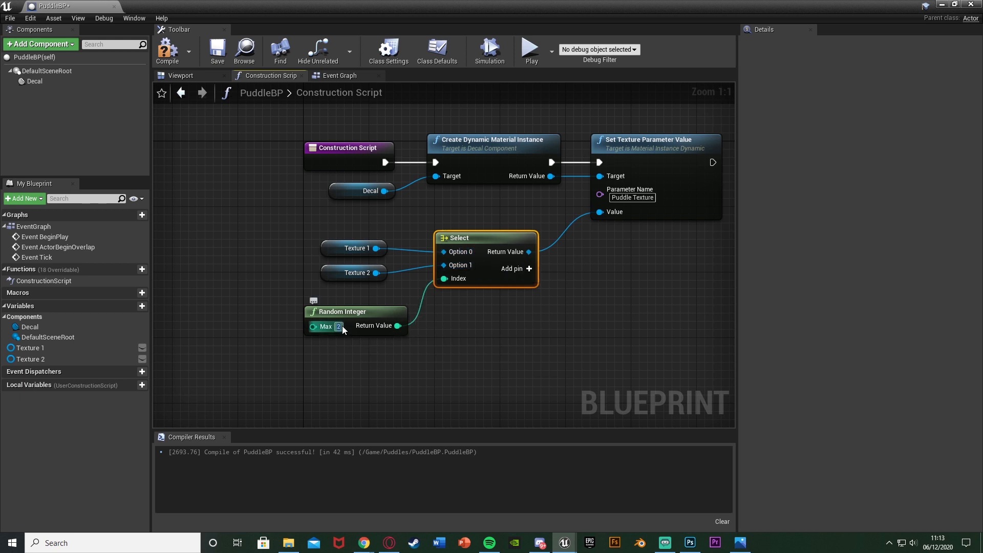
left_click(414, 353)
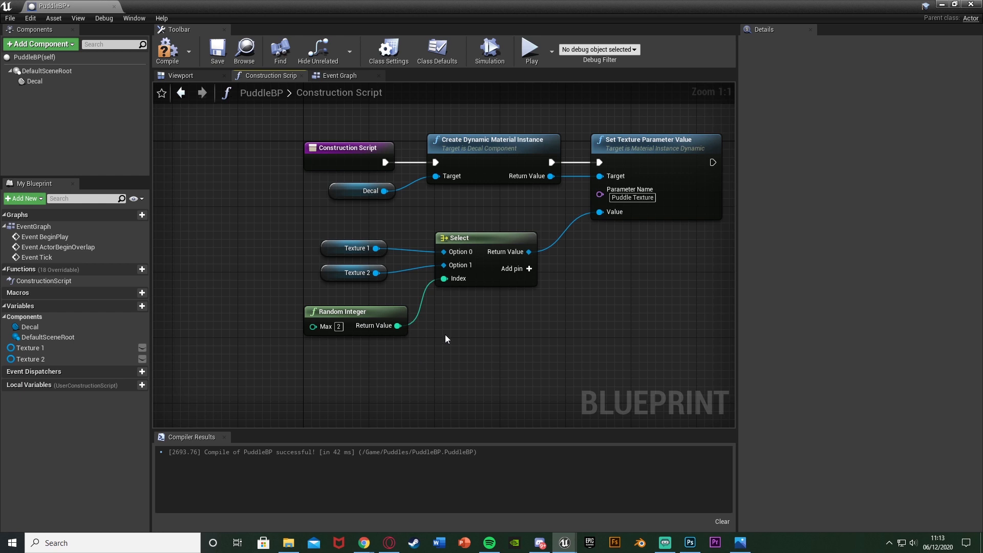
right_click_drag(483, 322, 448, 265)
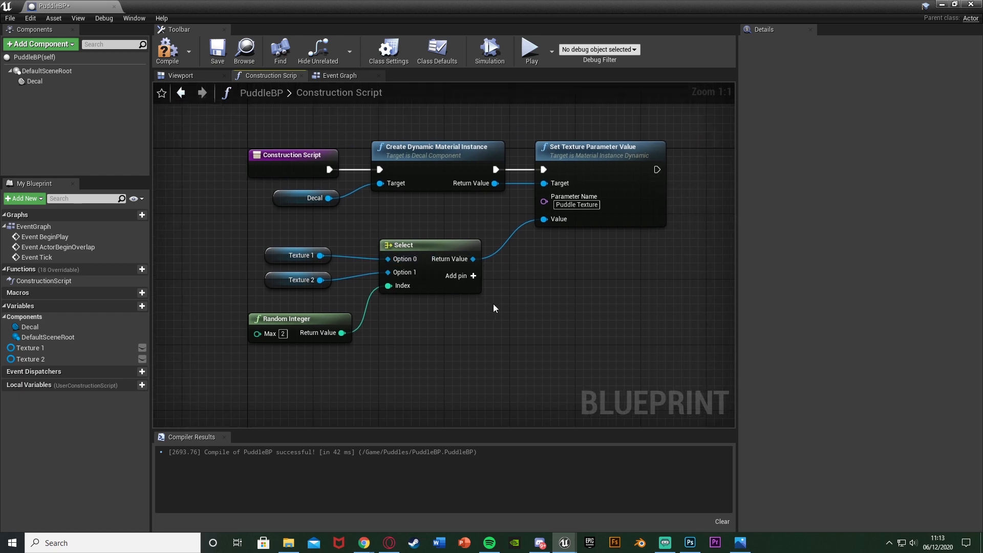
left_click(294, 255)
left_click(287, 279)
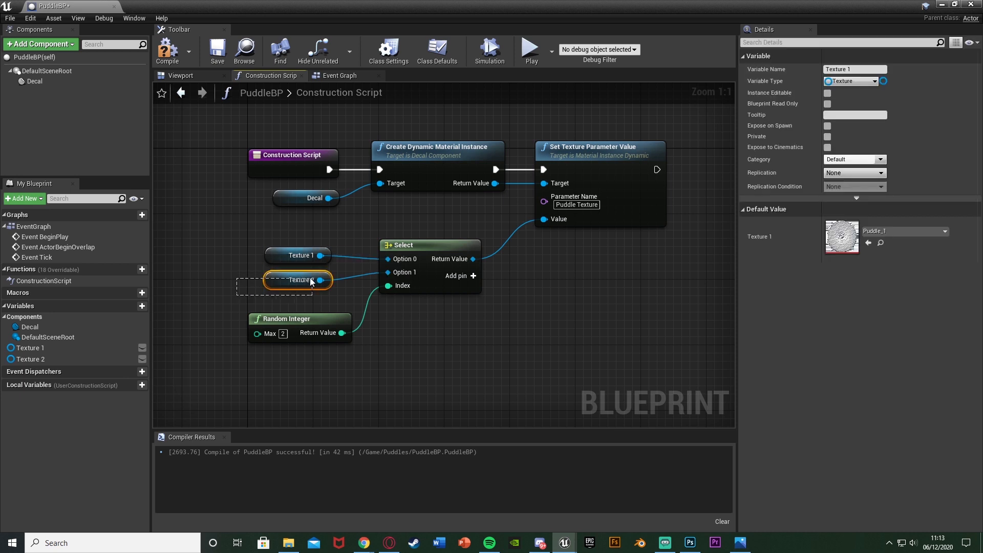
left_click(396, 308)
right_click_drag(397, 309, 367, 325)
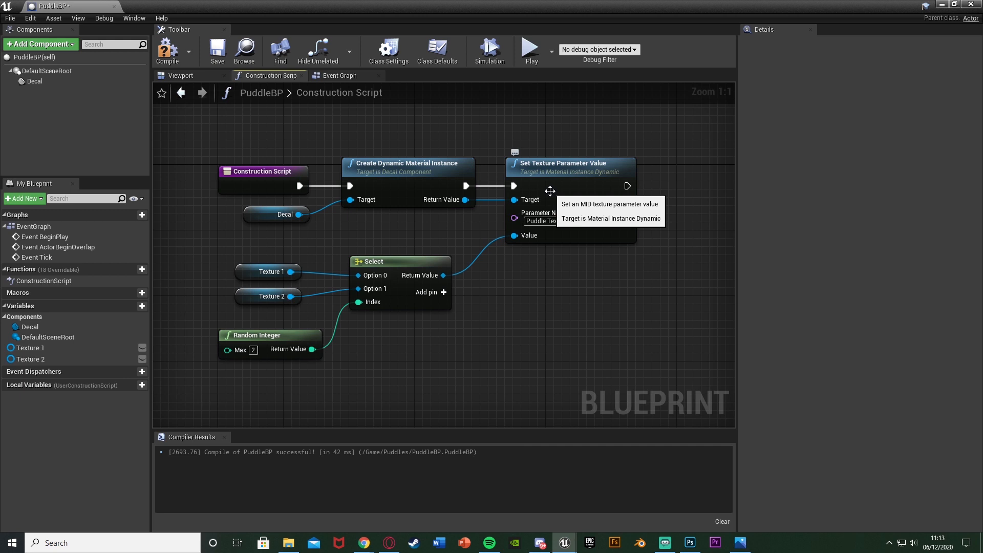
right_click_drag(492, 331, 478, 333)
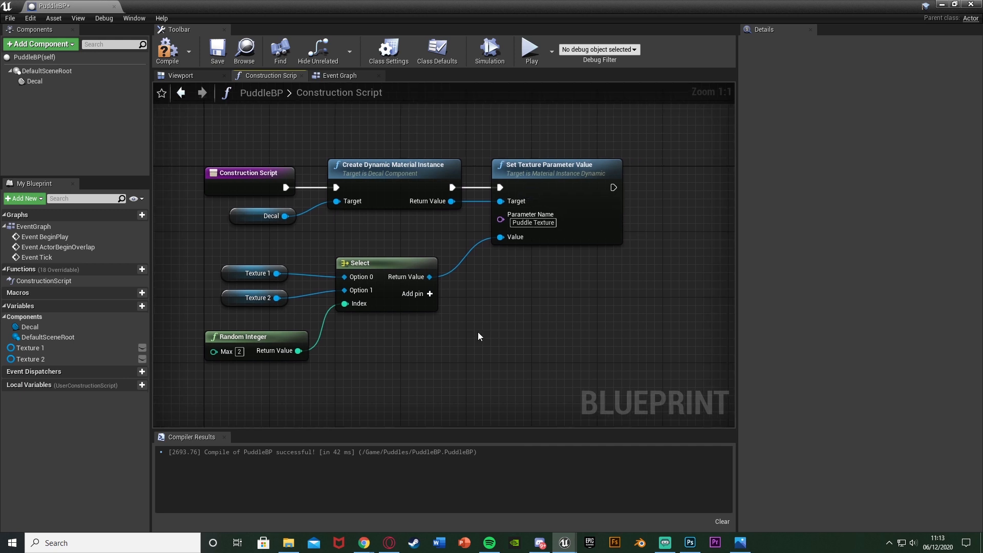
Step: Enclose all the construction script nodes in a comment box titled "Setting random puddle texture"
right_click_drag(486, 330, 336, 343)
scroll(392, 235, "down", 2)
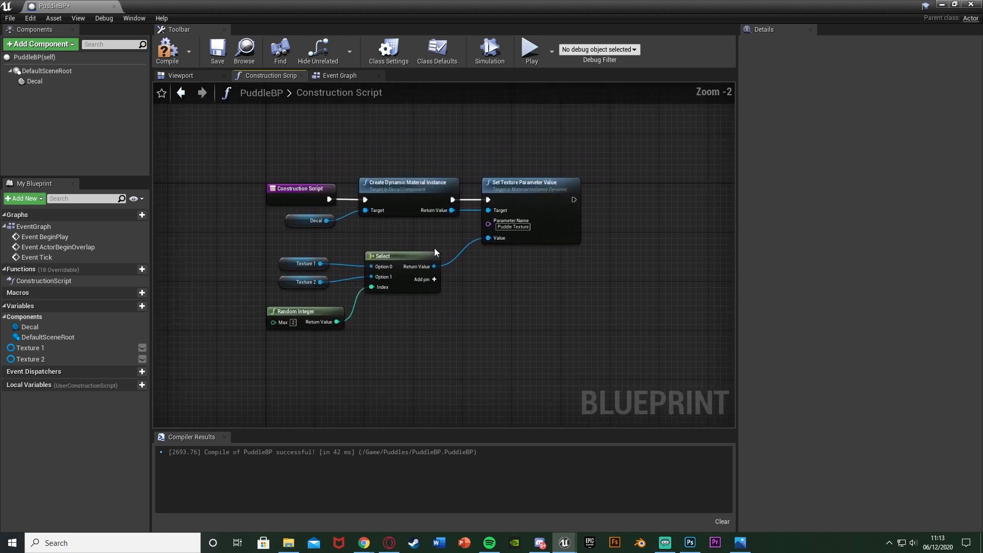
left_click_drag(256, 342, 641, 151)
type("c")
type("Setting random pu")
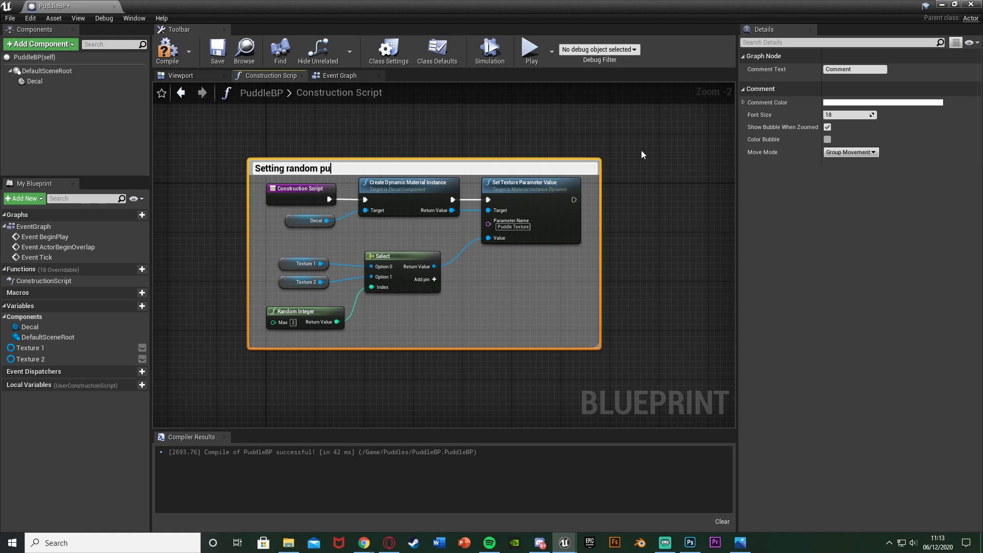
type("ddle texture")
key("Return")
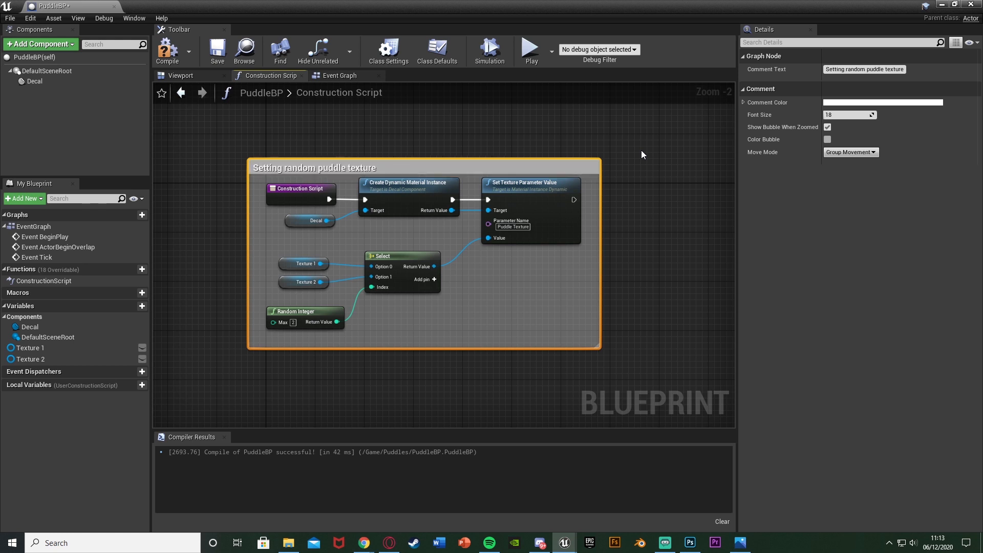
left_click(642, 150)
Step: Add a Set Relative Scale 3D node targeting Decal, chain it after Set Texture Parameter Value, and split its New Scale 3D pin
scroll(352, 247, "up", 2)
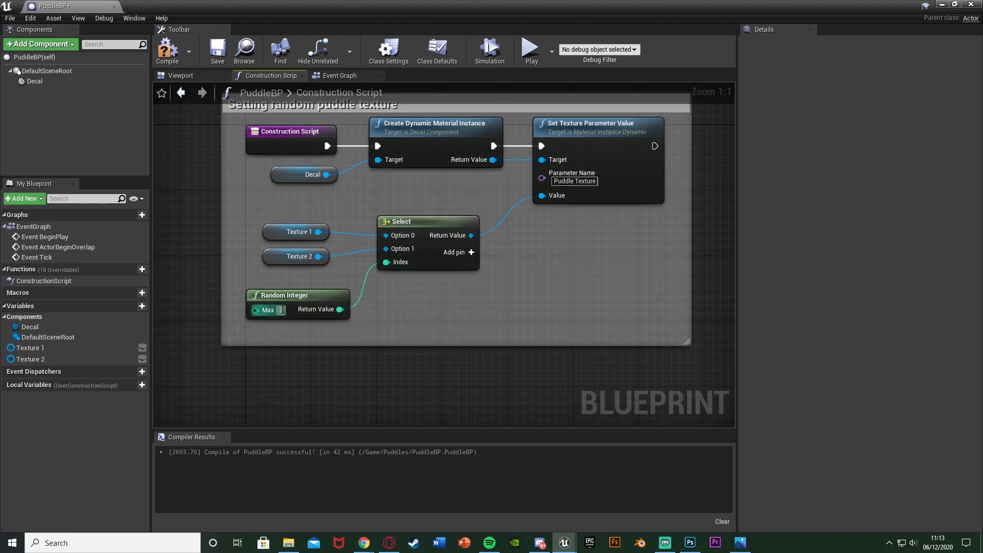
right_click_drag(625, 272, 272, 346)
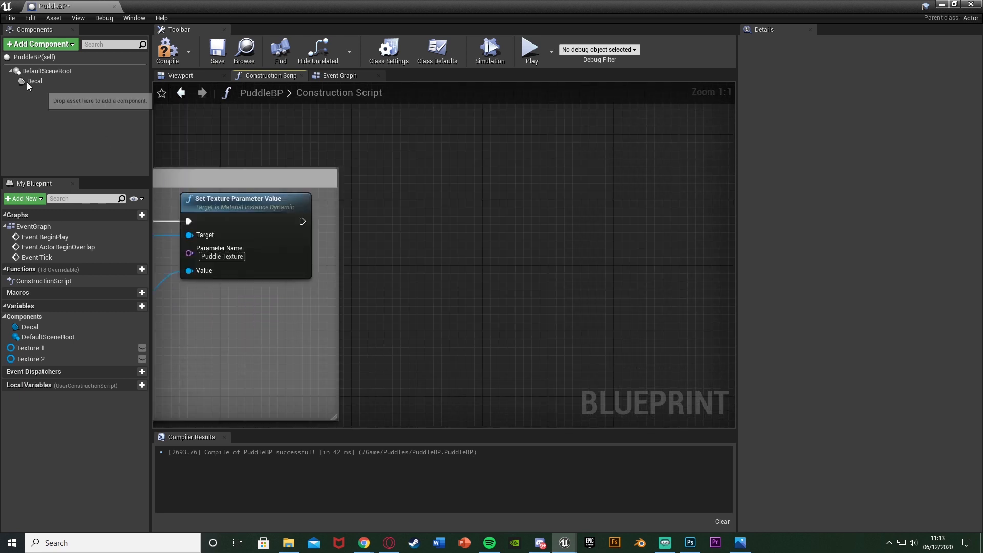
left_click_drag(31, 72, 475, 259)
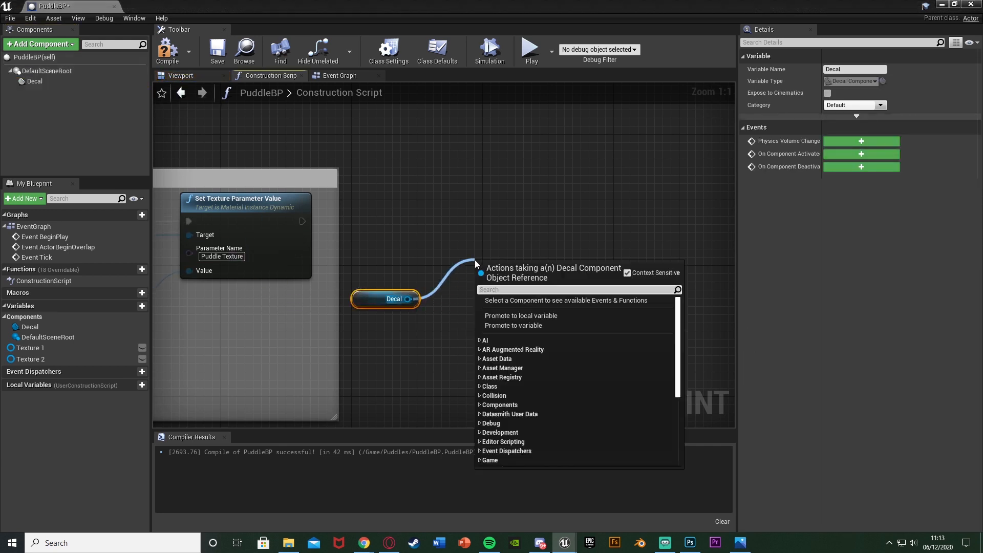
type("set rela")
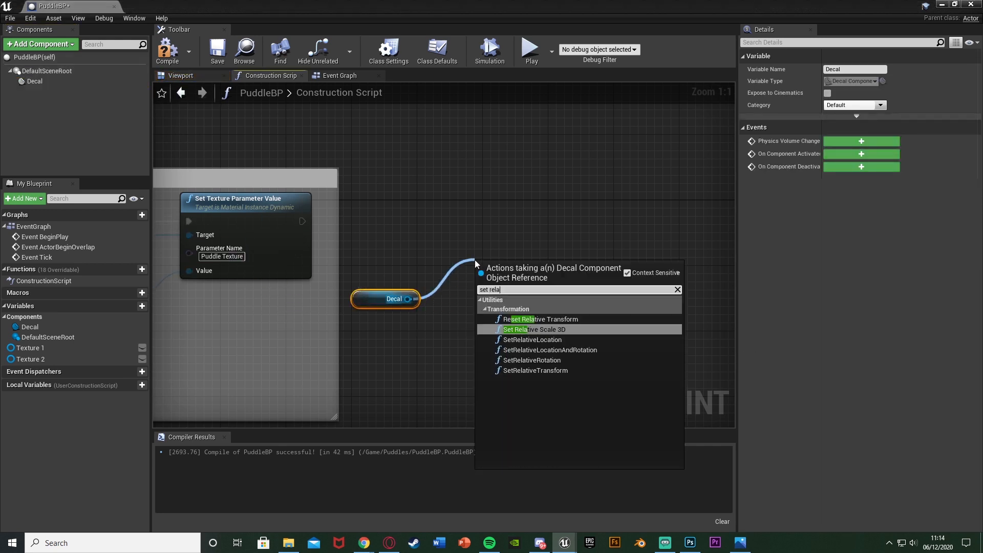
key("Return")
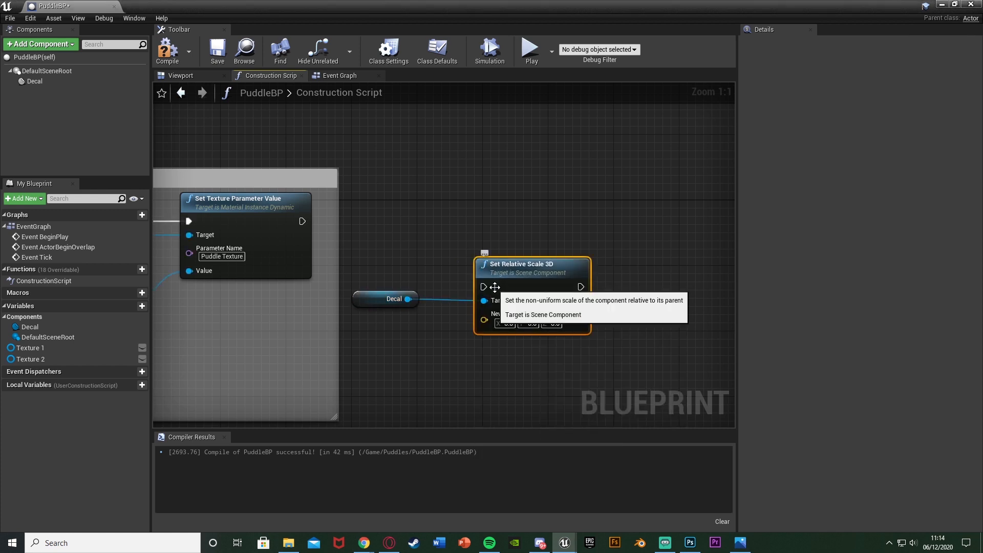
left_click_drag(476, 221, 304, 222)
left_click_drag(493, 207, 580, 211)
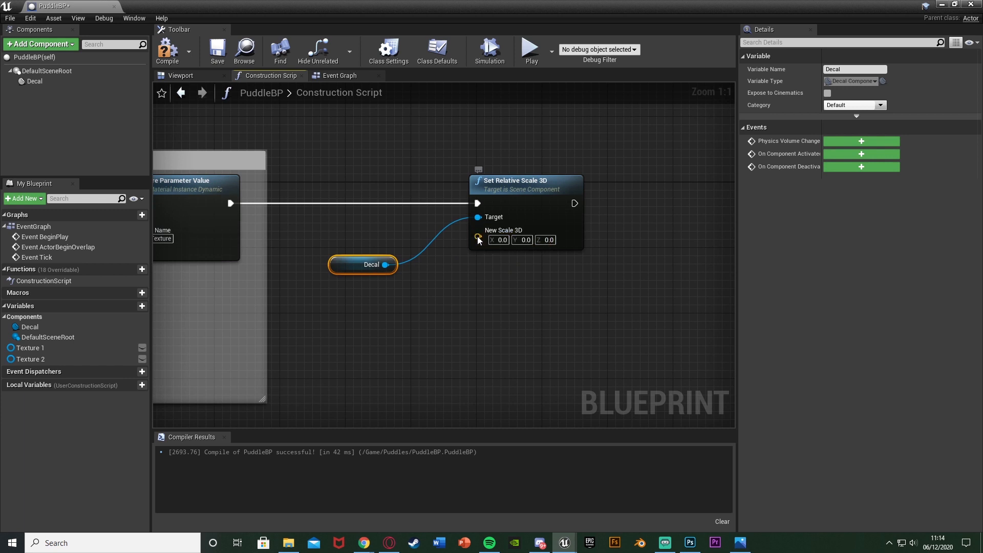
right_click(478, 236)
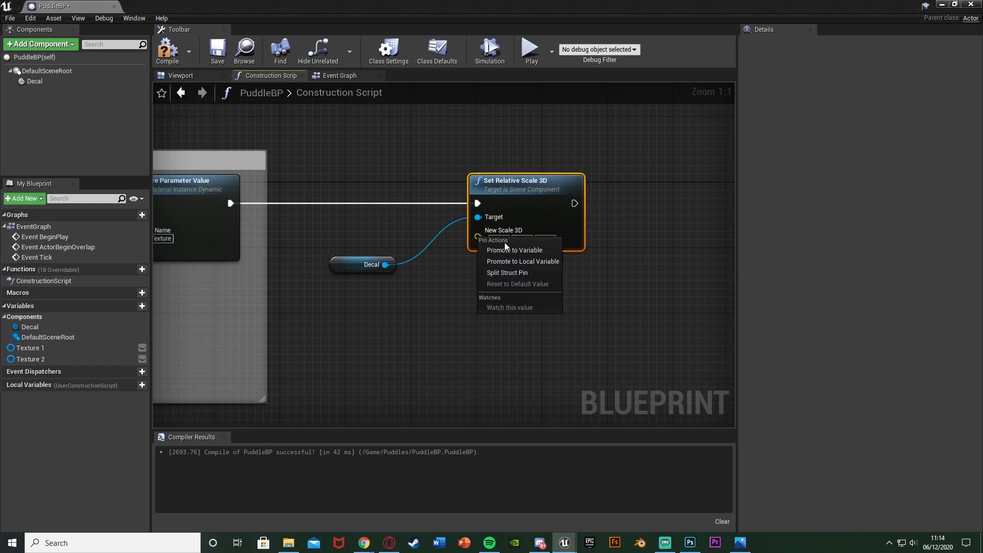
left_click(508, 273)
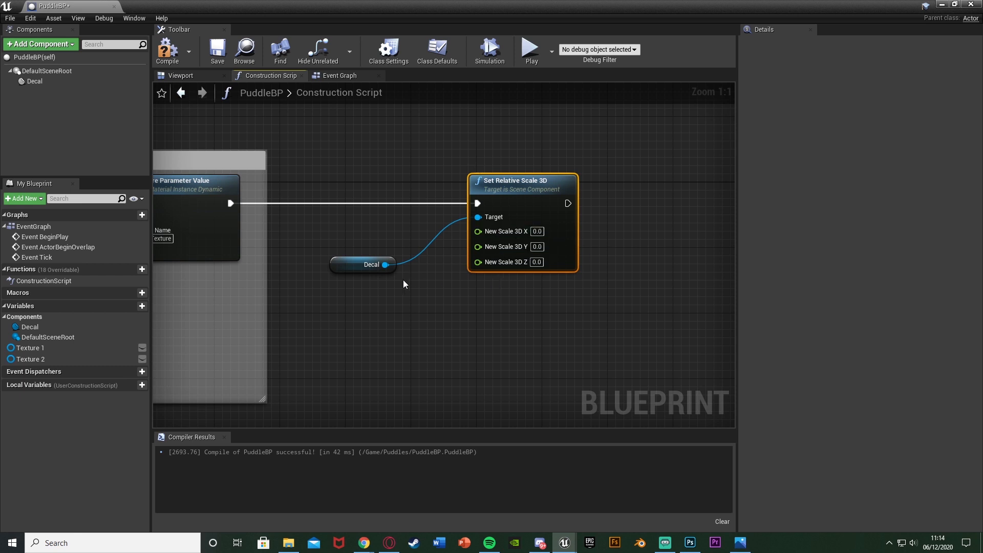
Step: Add a Random Float in Range node below Decal and connect its Return Value to New Scale 3D X, Y and Z
right_click(345, 318)
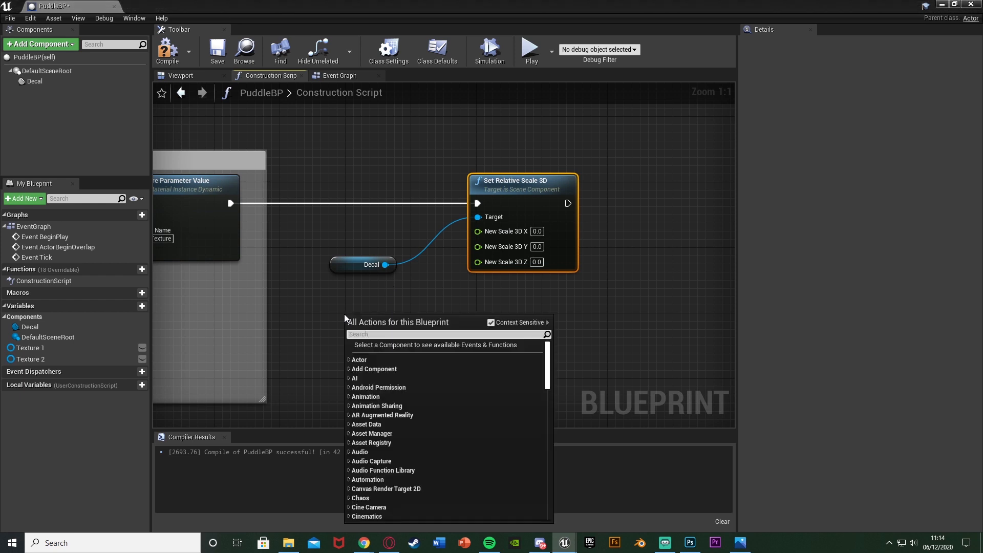
type("random float")
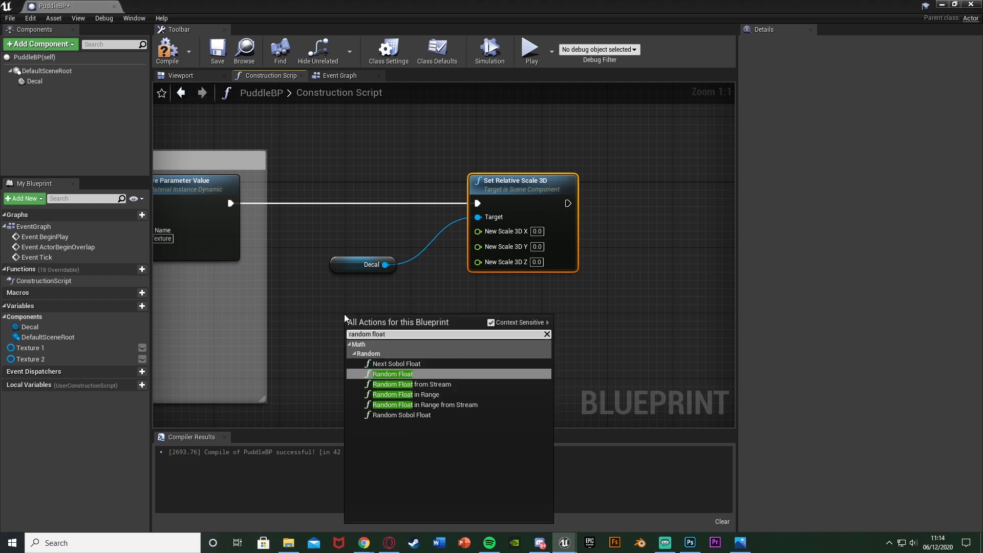
key("Down")
key("Down")
key("Return")
left_click_drag(370, 316, 338, 299)
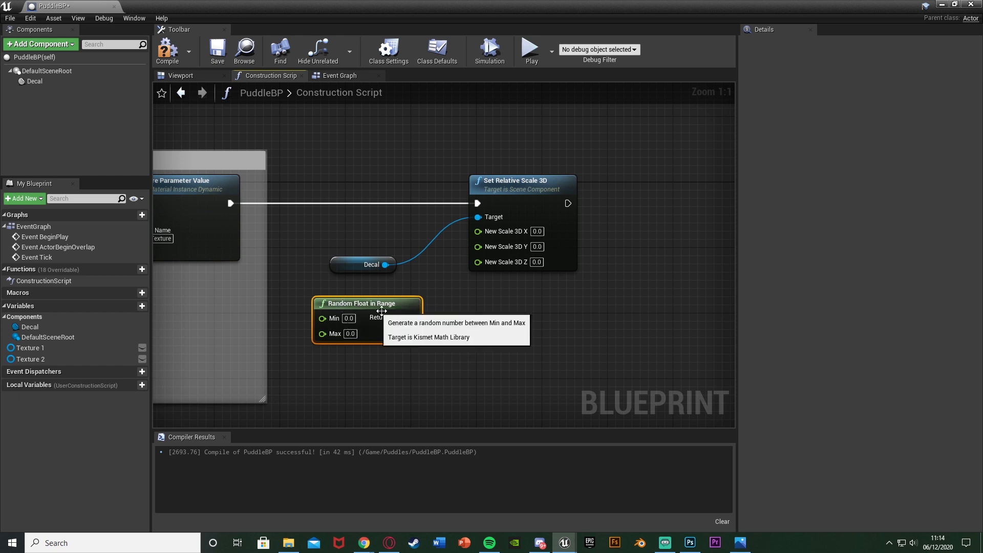
left_click_drag(412, 318, 480, 262)
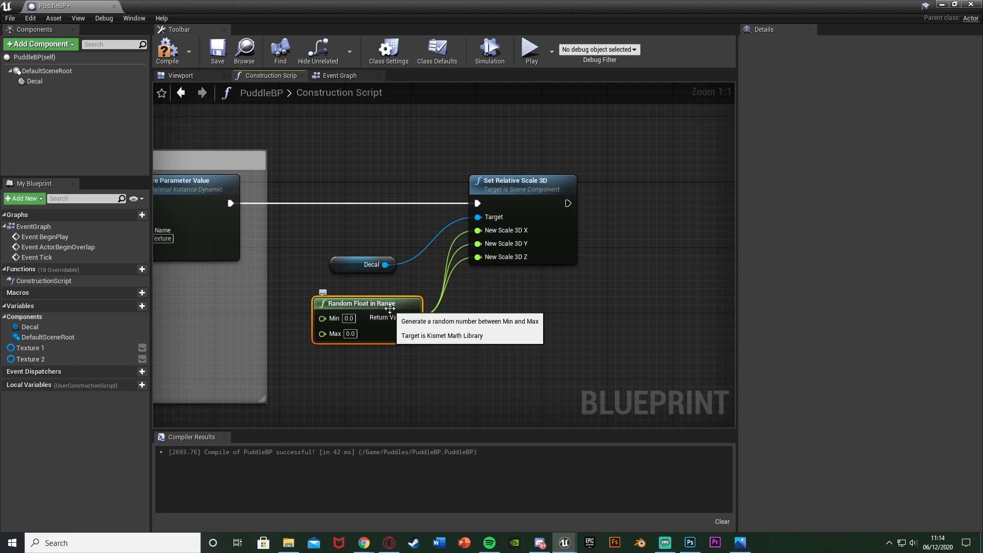
Step: Set the Random Float in Range node's Min to 0.3 and Max to 0.7, and compile the Blueprint
left_click(348, 318)
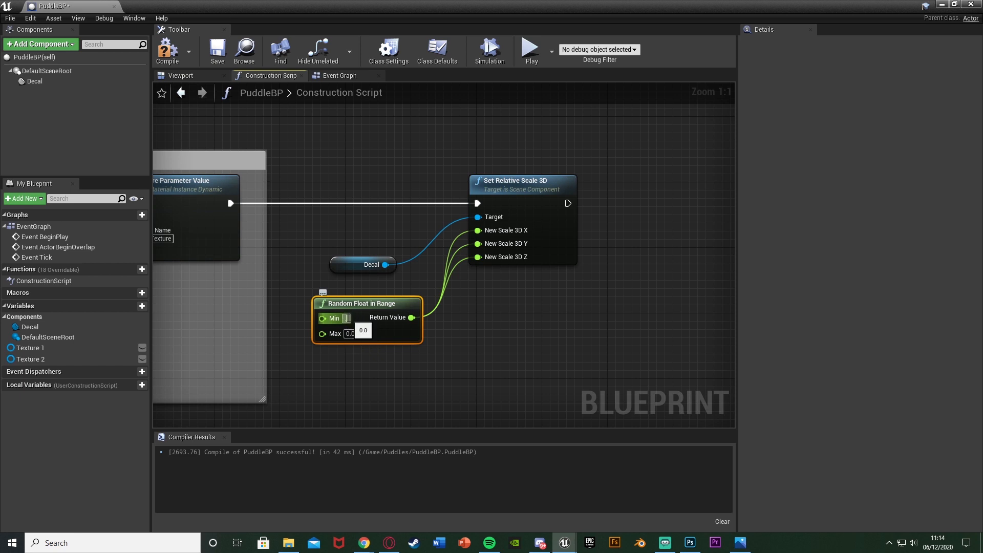
type("0.7")
key("Return")
left_click(169, 53)
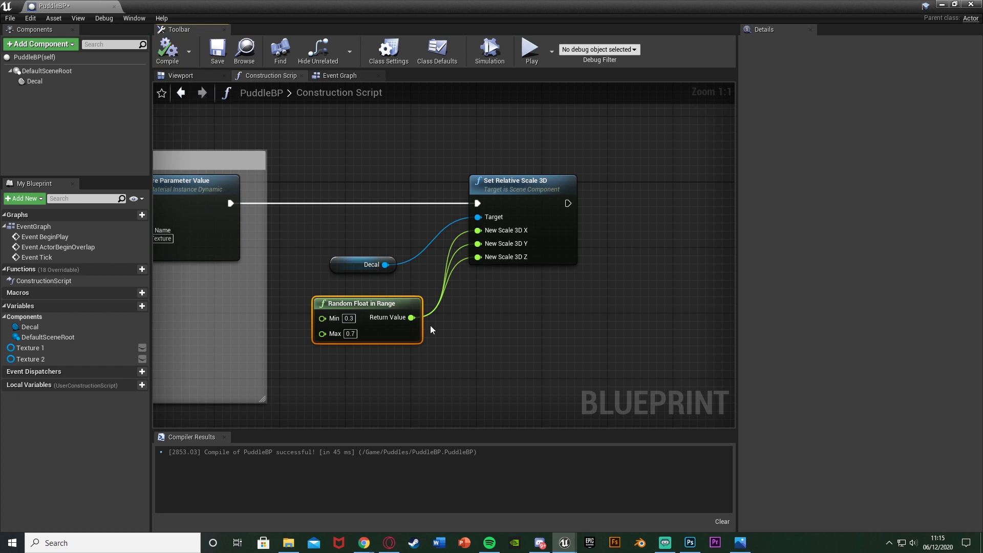
right_click_drag(433, 330, 383, 331)
left_click_drag(383, 330, 367, 322)
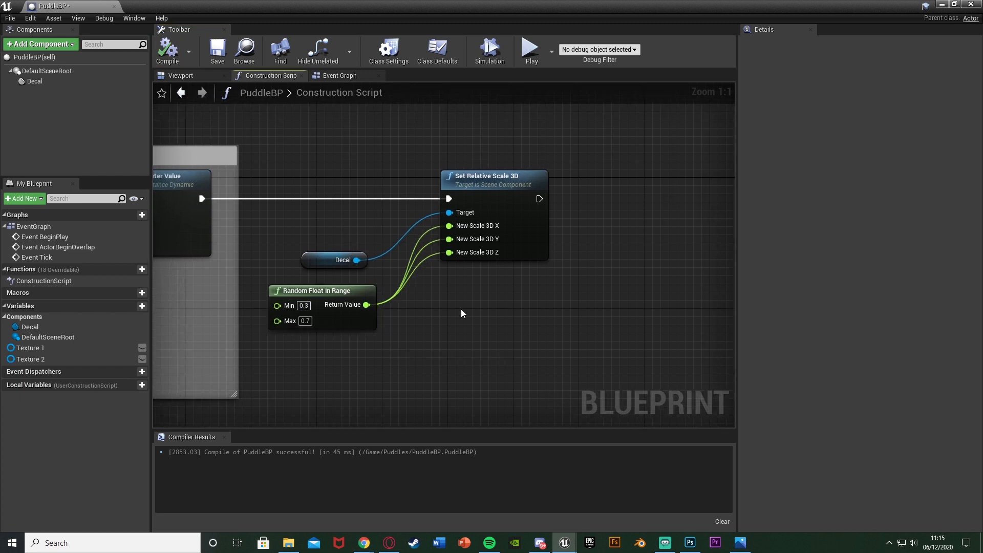
Step: Shrink the Blueprint editor to reveal the level and break the execution link into Set Relative Scale 3D
right_click_drag(461, 309, 442, 322)
double_click(582, 3)
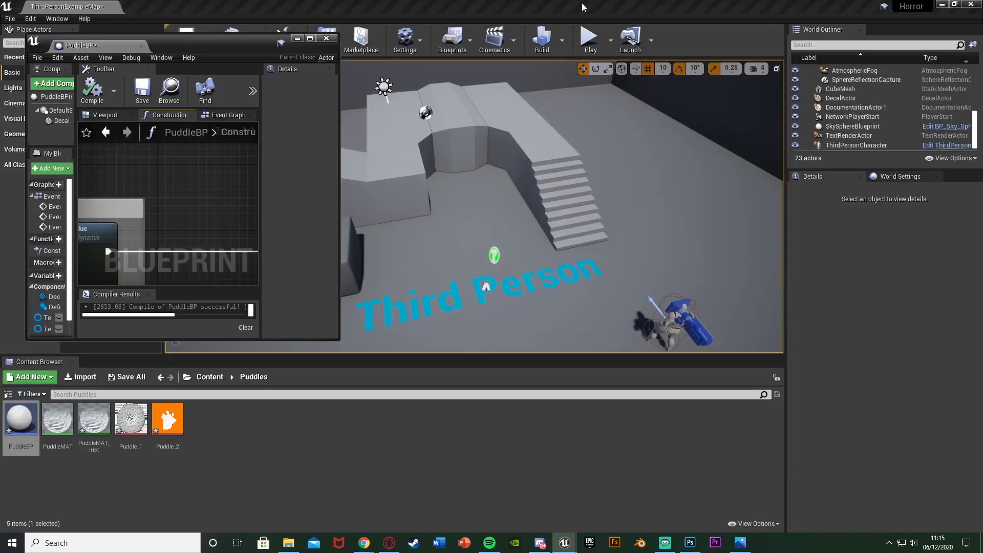
right_click_drag(162, 275, 174, 203)
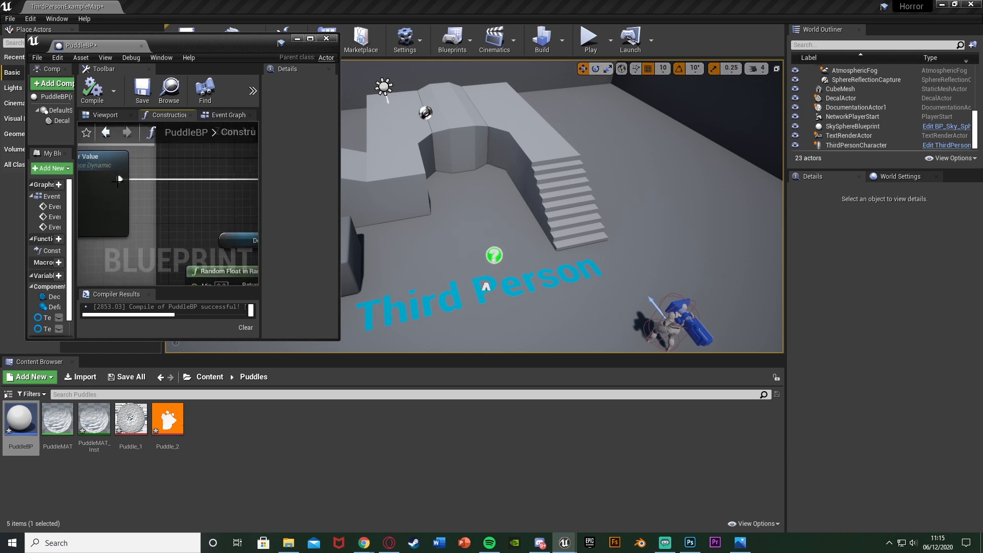
left_click(120, 180, "alt")
Step: Place a test PuddleBP on the level floor near the stairs and try scaling it uniformly to 1.75
left_click_drag(20, 417, 686, 206)
key("e")
key("r")
key("w")
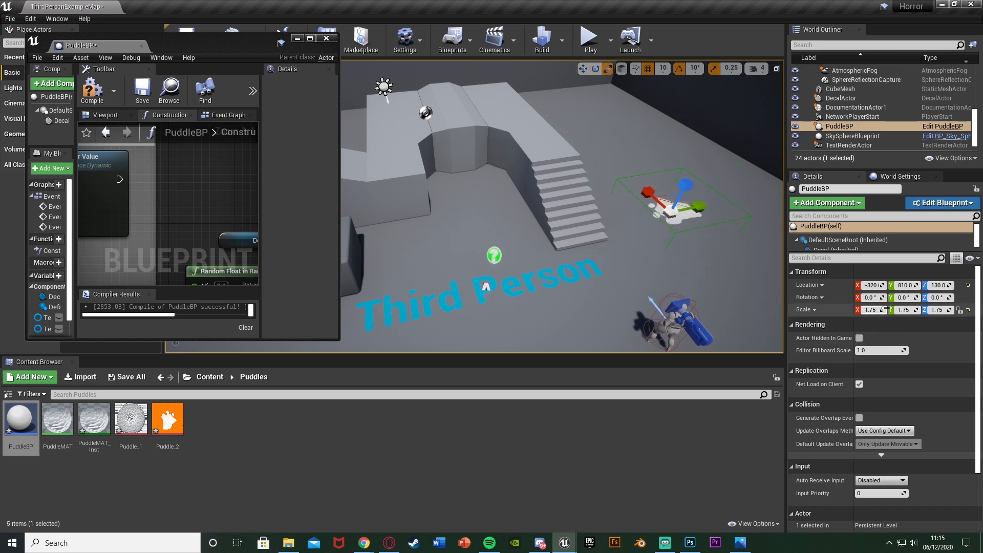
right_click_drag(630, 240, 637, 239)
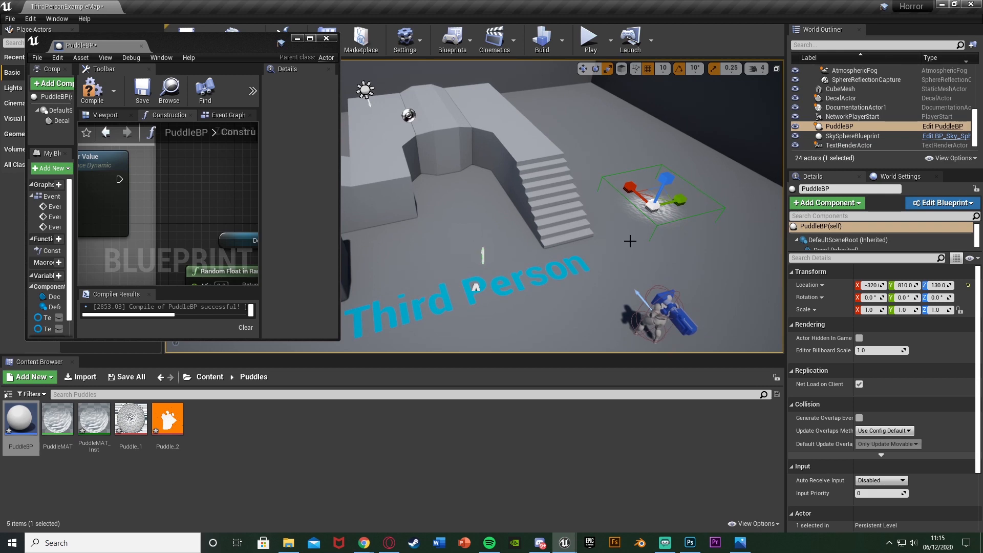
Step: Delete the test PuddleBP from the level and reconnect the execution link into Set Relative Scale 3D
key("Delete")
key("w")
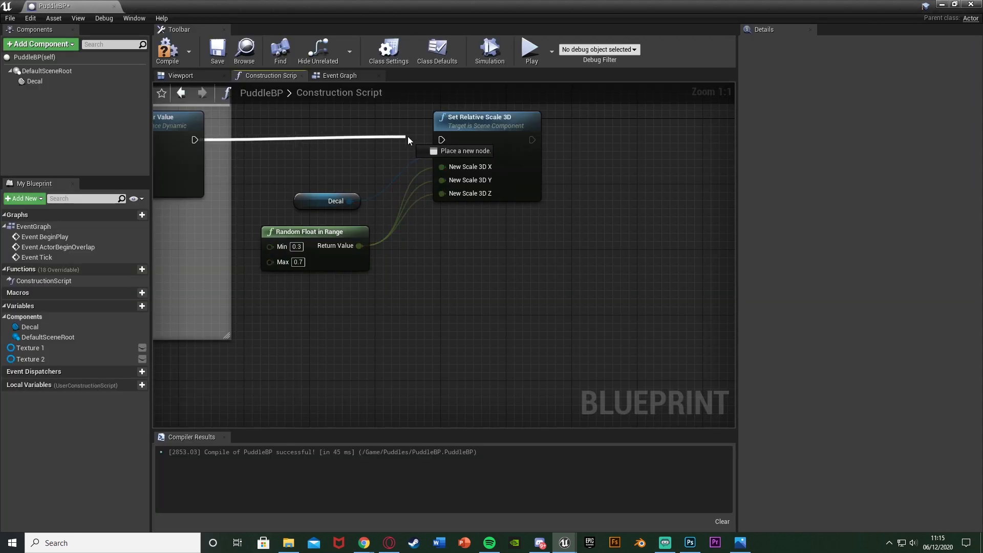
left_click_drag(408, 136, 441, 140)
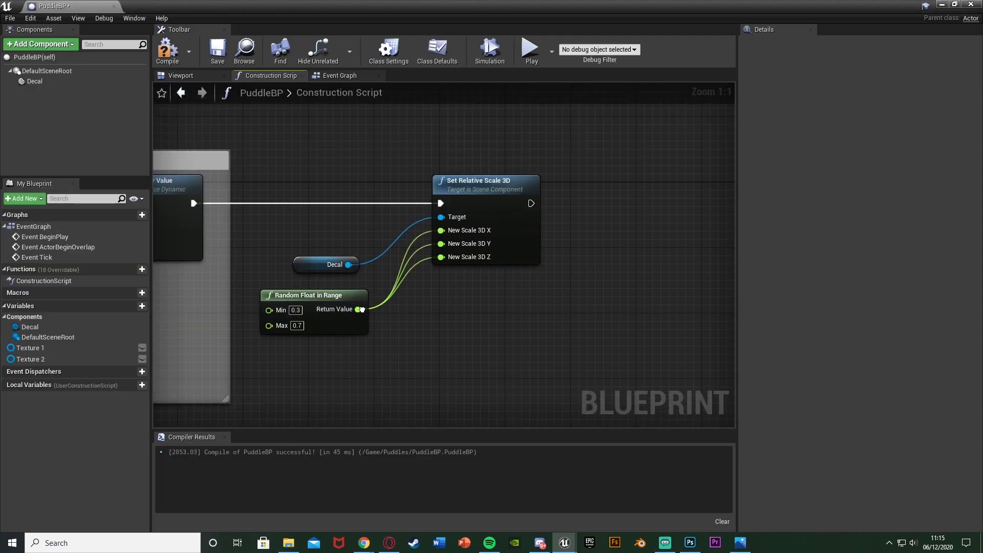
Step: Enclose the Decal, Random Float in Range and Set Relative Scale 3D nodes in a comment box titled "Set random scale"
key("c")
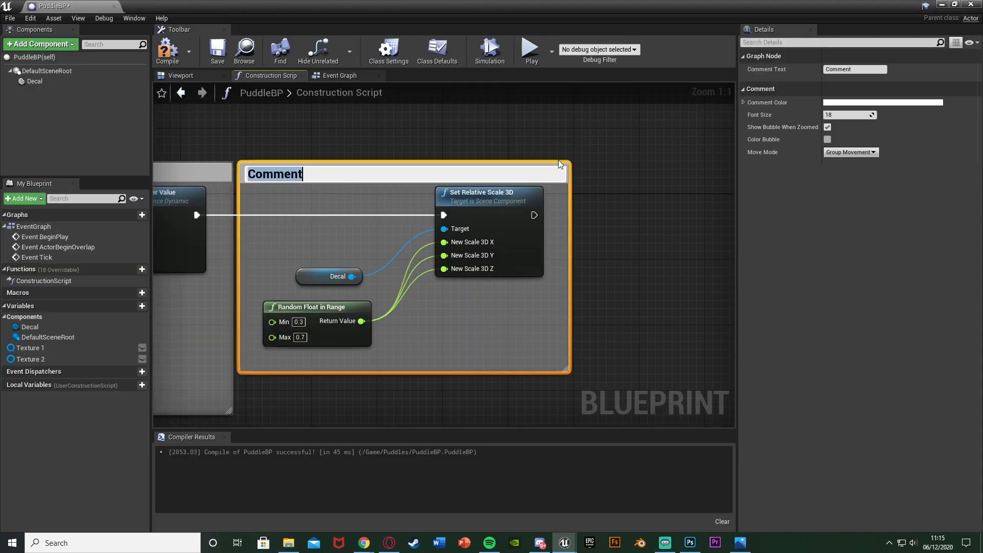
type("Set random sca")
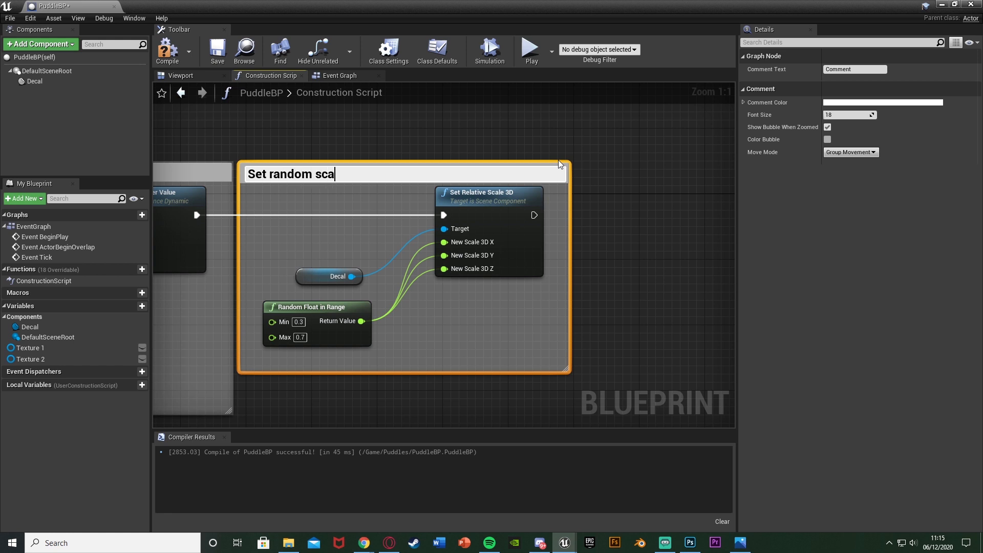
type("le")
key("Return")
left_click(633, 247)
Step: Add a SetRelativeRotation node targeting Decal beyond the "Set random scale" comment box
right_click_drag(634, 248, 518, 248)
left_click_drag(235, 276, 519, 275)
type("set ")
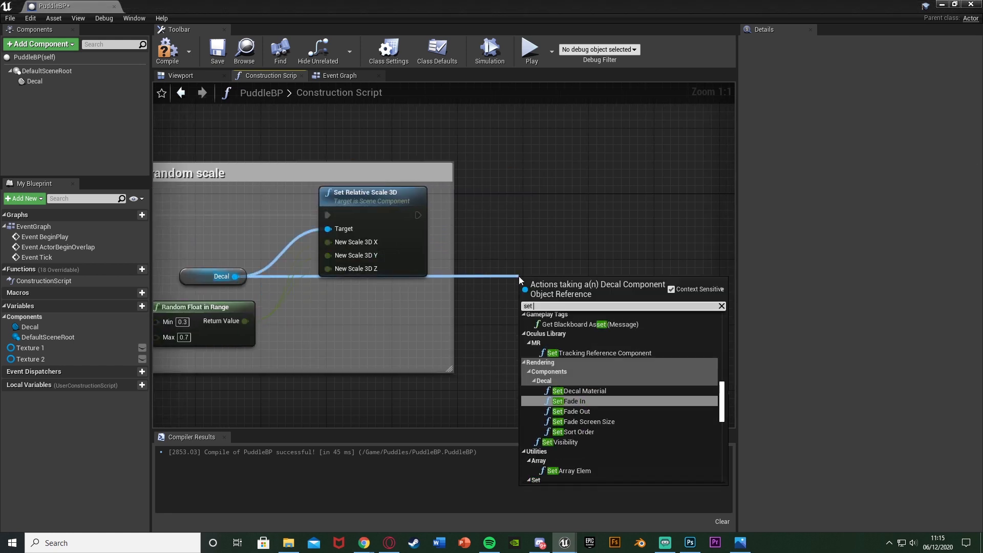
type("rel")
key("Down")
key("Down")
key("Down")
key("Return")
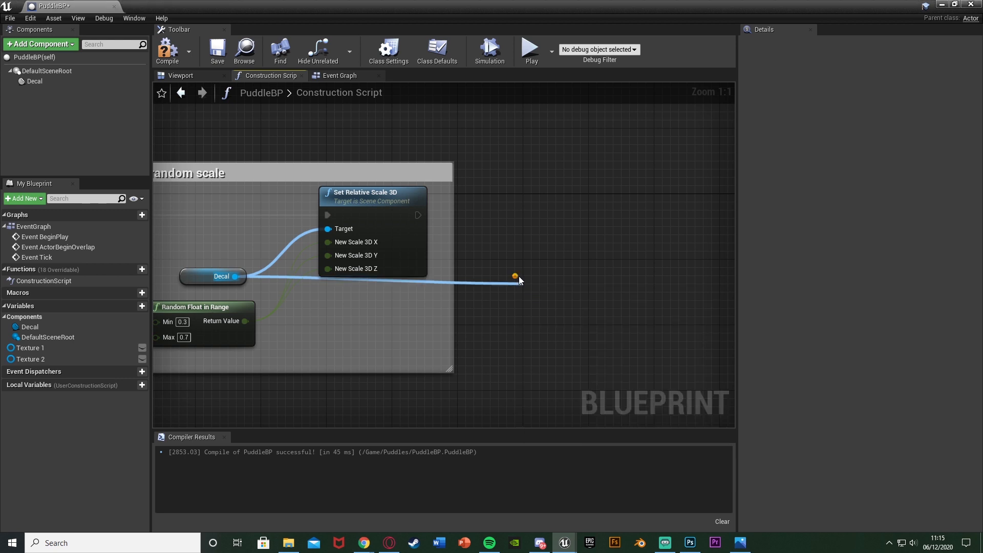
Step: Chain SetRelativeRotation after Set Relative Scale 3D, align the two, and split its New Rotation pin
left_click_drag(523, 305, 418, 215)
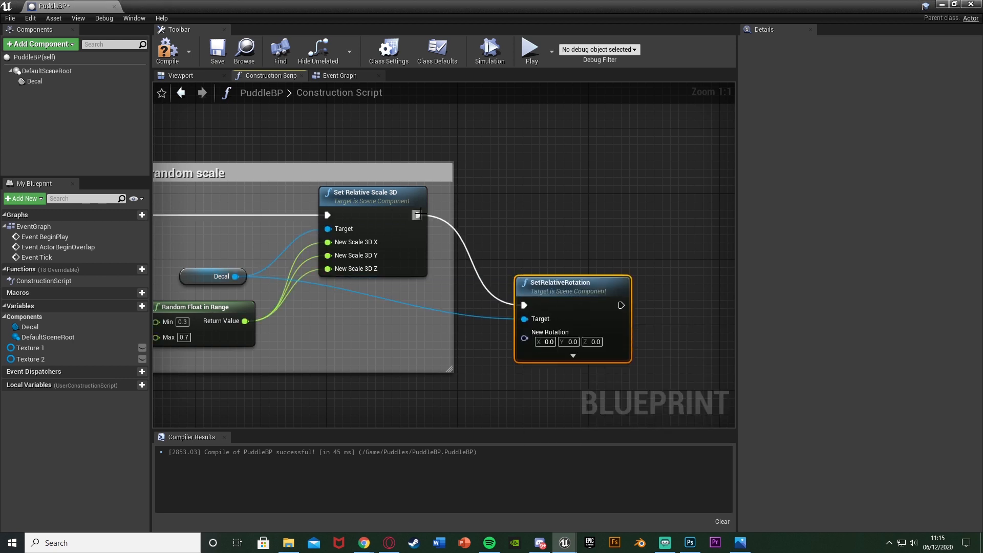
left_click_drag(551, 288, 559, 198)
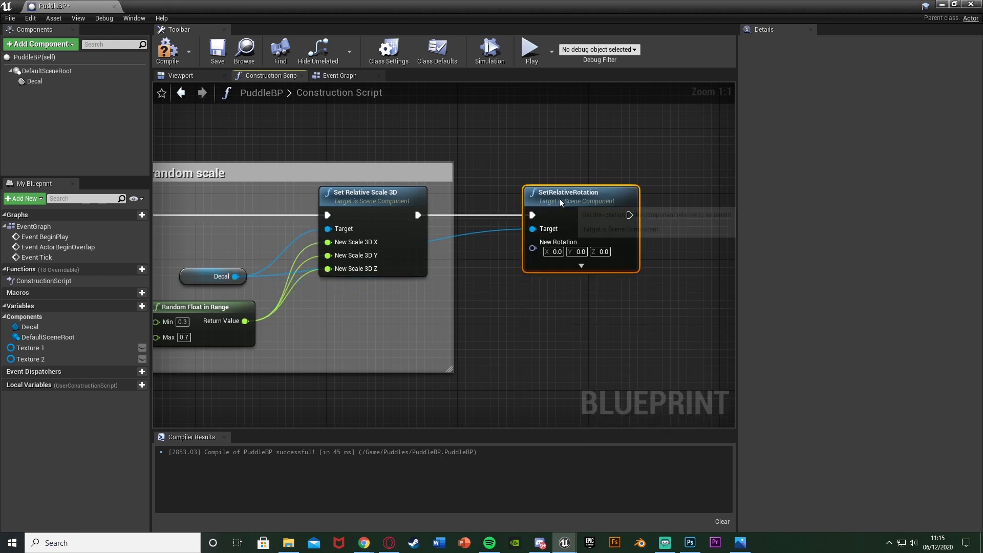
right_click(539, 248)
left_click(564, 286)
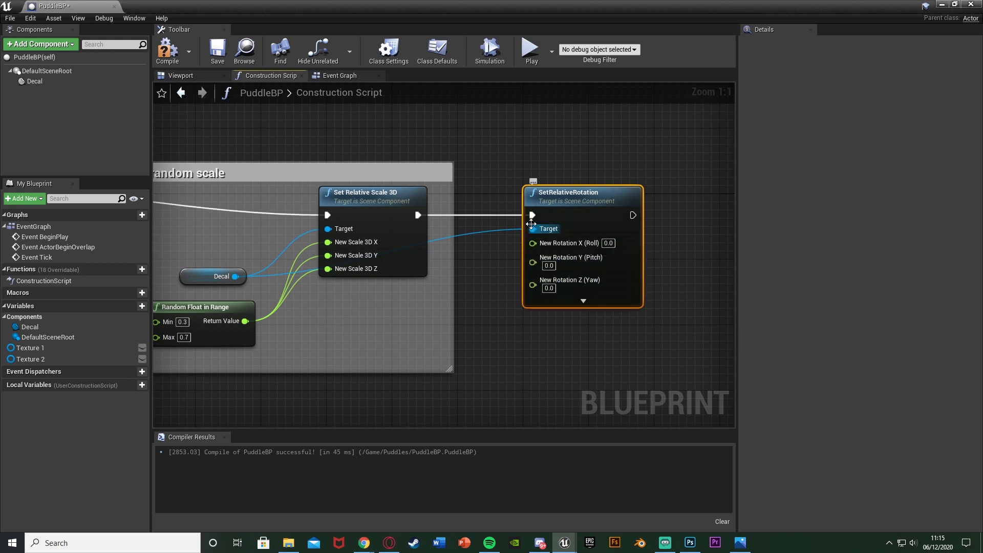
Step: Add two reroute points to the wire from Decal to SetRelativeRotation so it runs beneath Set Relative Scale 3D
double_click(461, 235)
left_click_drag(461, 235, 421, 291)
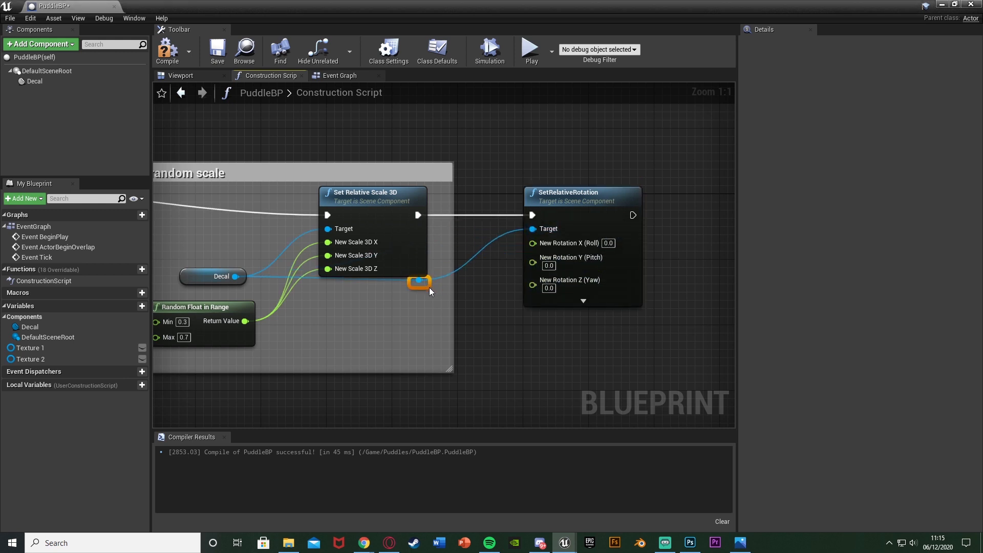
double_click(348, 279)
left_click_drag(349, 279, 340, 287)
left_click(376, 312)
Step: Duplicate the Random Float in Range node, connect the copy to New Rotation Z (Yaw), and space the rotation nodes apart
right_click_drag(377, 313, 281, 291)
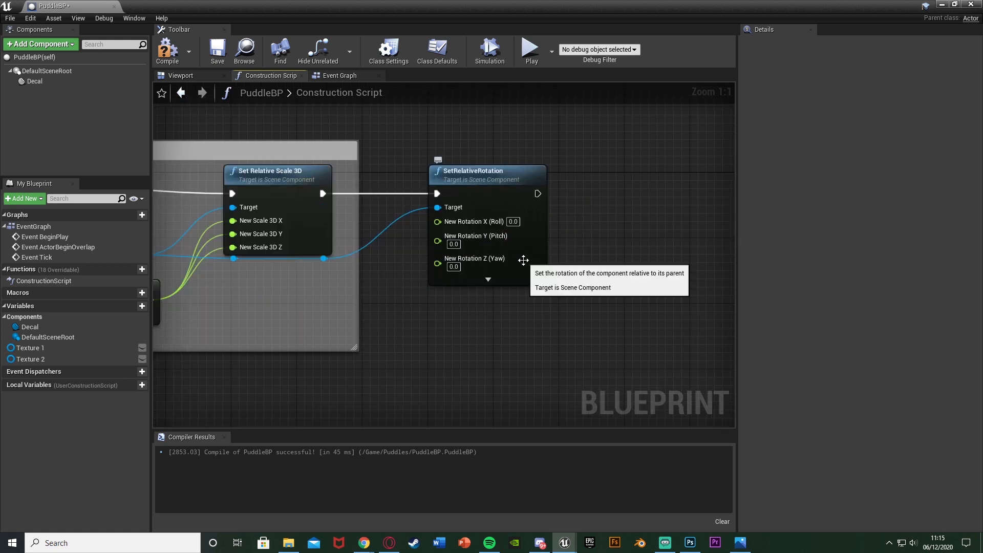
right_click_drag(487, 263, 632, 236)
left_click(273, 281)
key("ctrl+c")
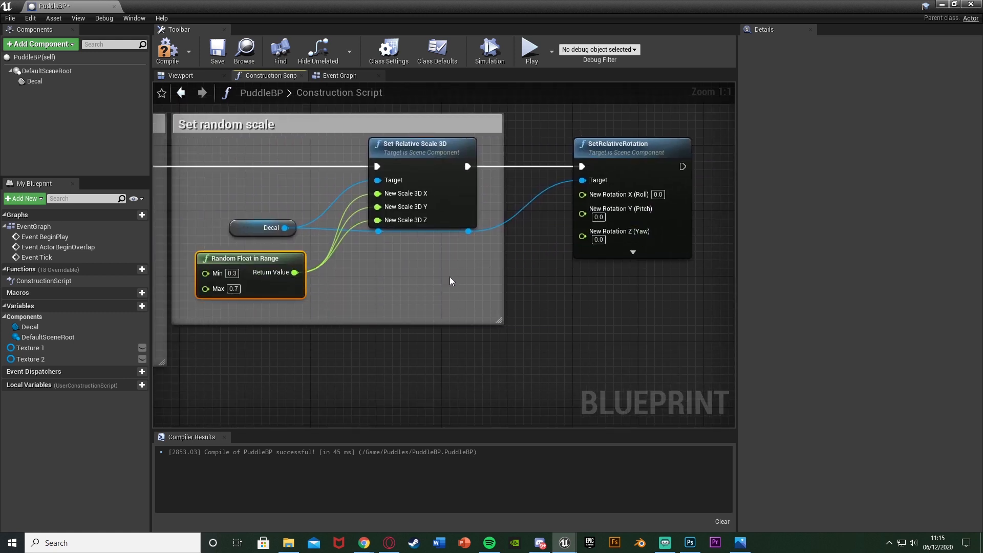
key("ctrl+v")
left_click_drag(549, 297, 582, 237)
right_click_drag(553, 310, 421, 351)
left_click_drag(421, 350, 487, 342)
left_click_drag(521, 258, 603, 259)
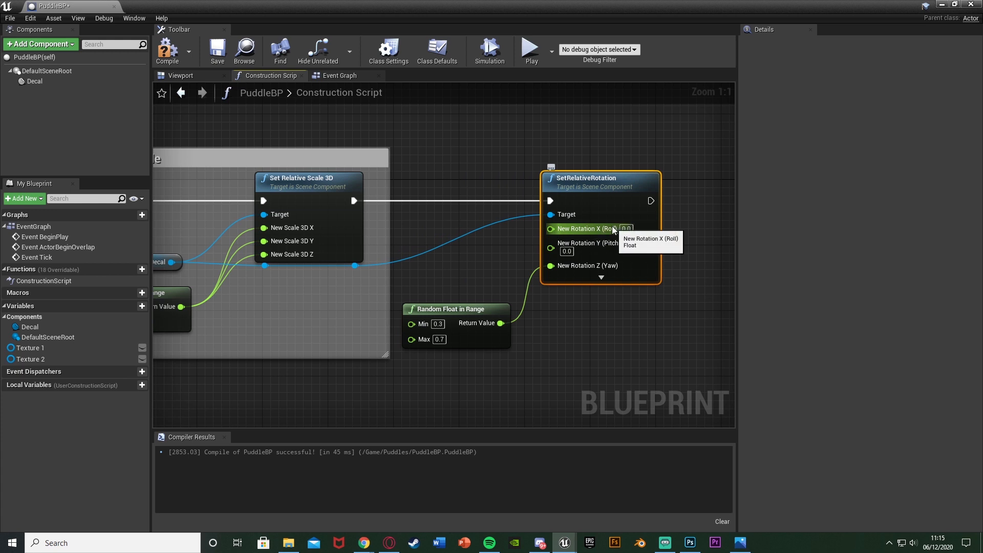
Step: Set New Rotation Y (Pitch) on the SetRelativeRotation node to -90
left_click(567, 251)
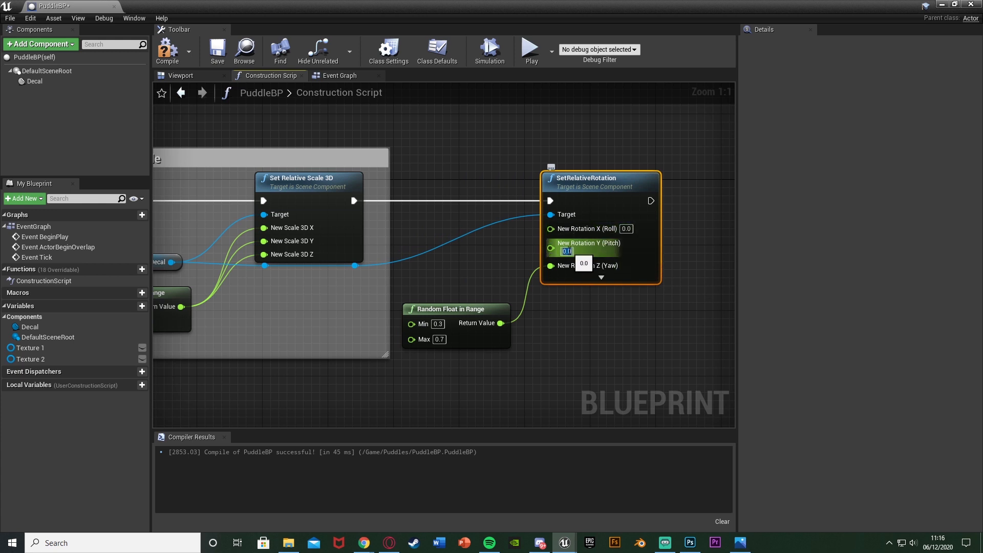
type("-90")
left_click(550, 324)
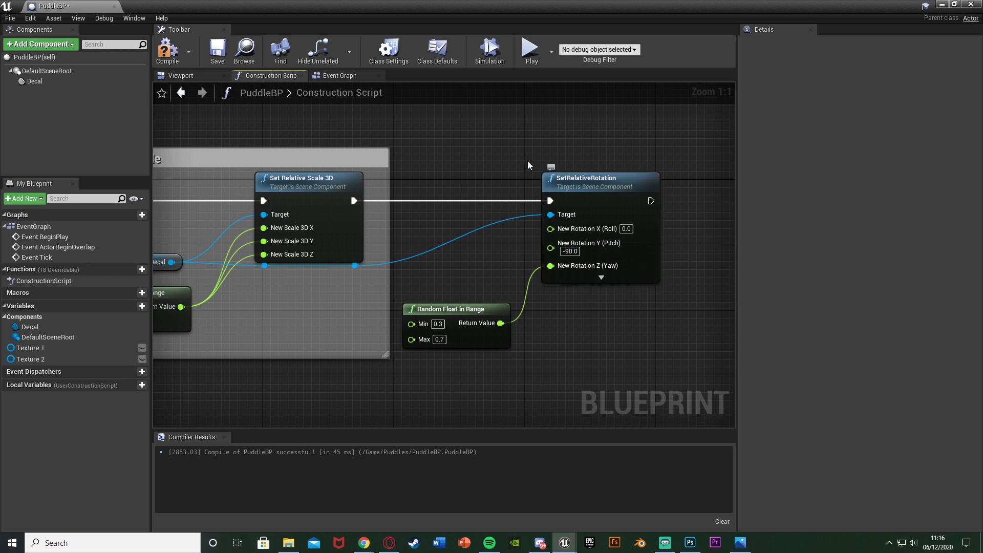
Step: Place a test PuddleBP in the level, try rotating it, and delete it
double_click(485, 6)
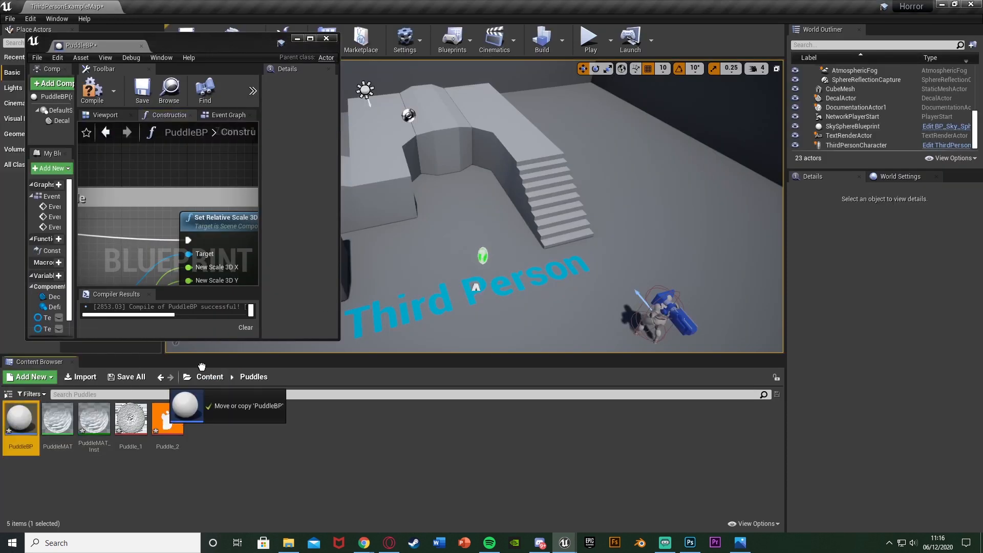
left_click(637, 211)
key("e")
mouse_move(625, 242)
left_mouse_down()
mouse_move(581, 226)
mouse_move(623, 242)
left_mouse_up()
left_click_drag(633, 180, 606, 193)
key("Delete")
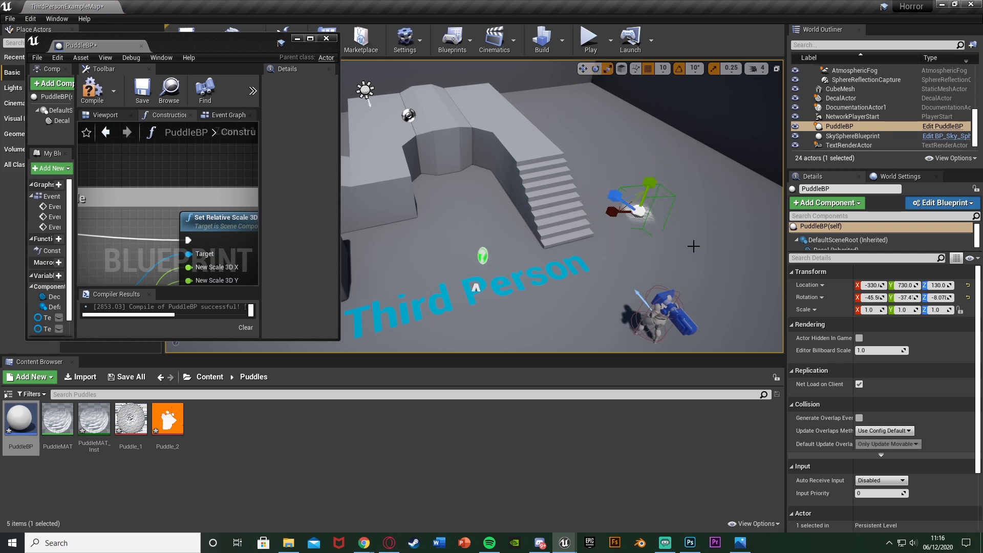
Step: Set the yaw's Random Float in Range node to Min 0 and Max 360
double_click(205, 45)
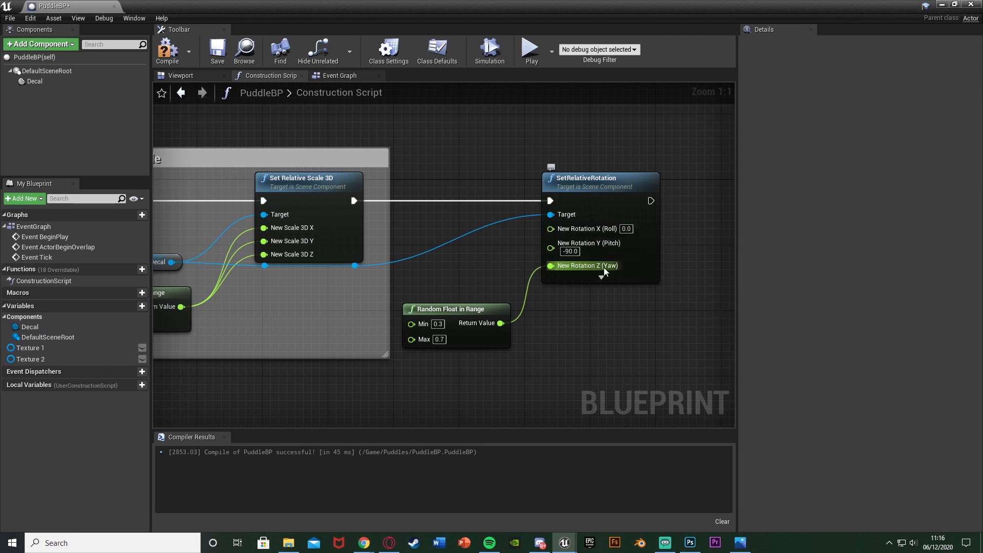
left_click(438, 323)
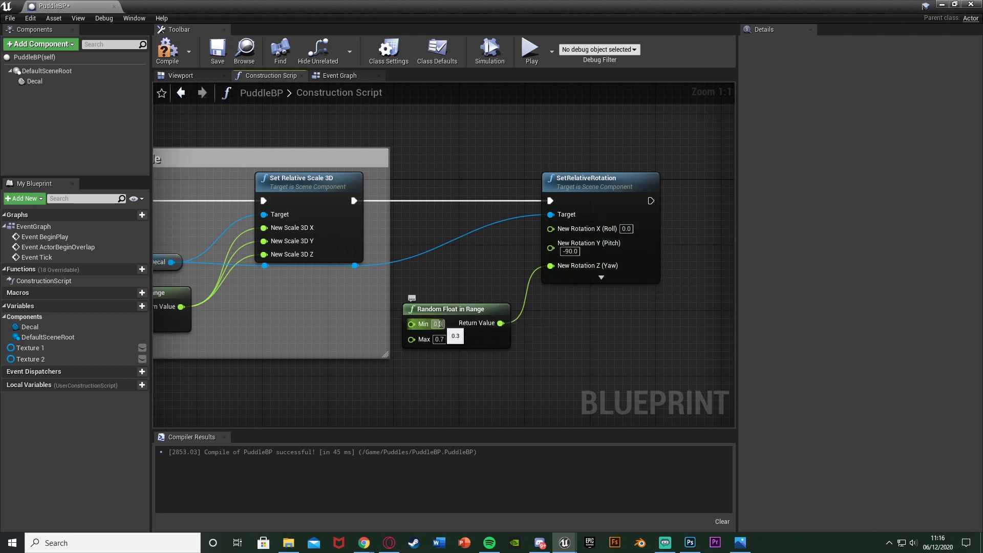
type("0")
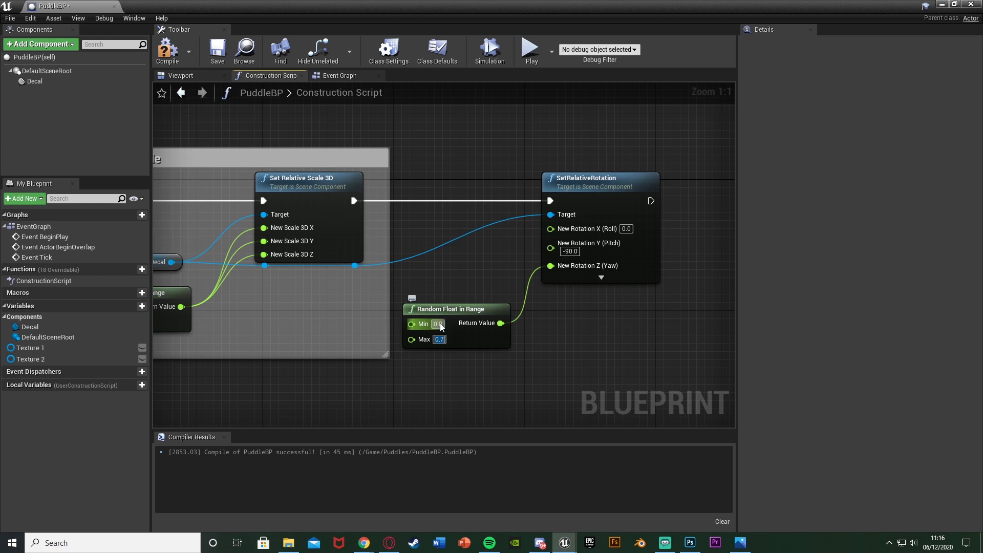
type("360")
key("Return")
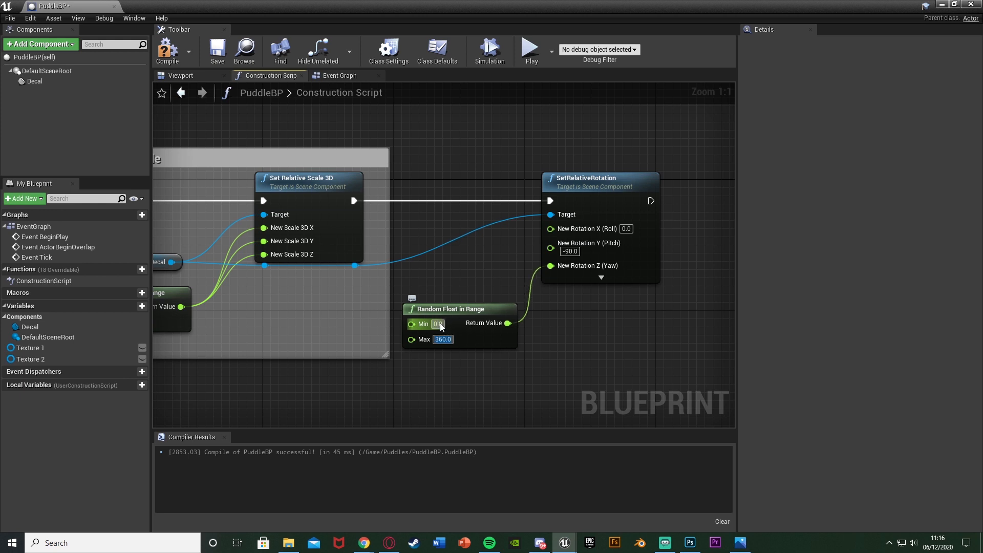
left_click(438, 271)
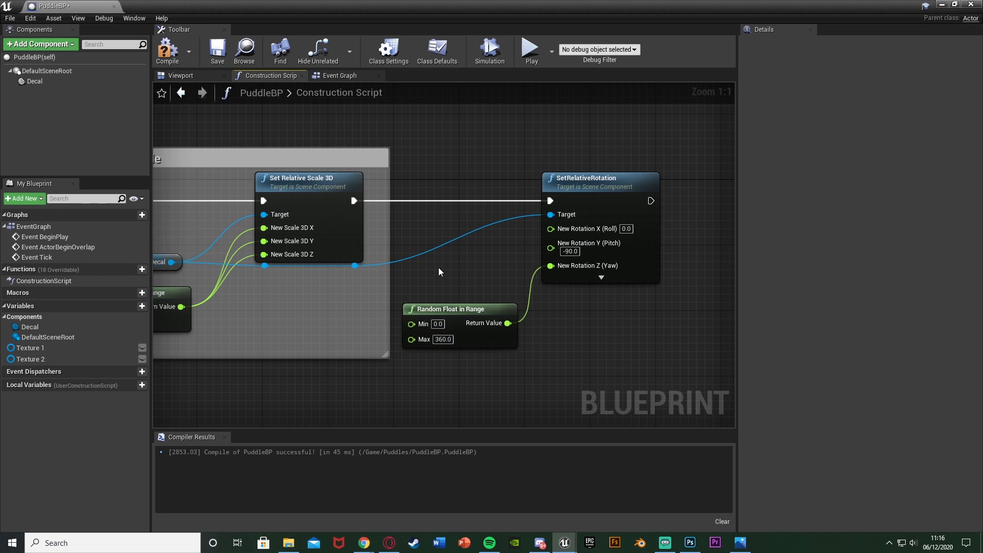
Step: Enclose the SetRelativeRotation node and its Random Float in Range node in a comment titled "Set random rotation"
left_click_drag(390, 389, 700, 126)
type("c")
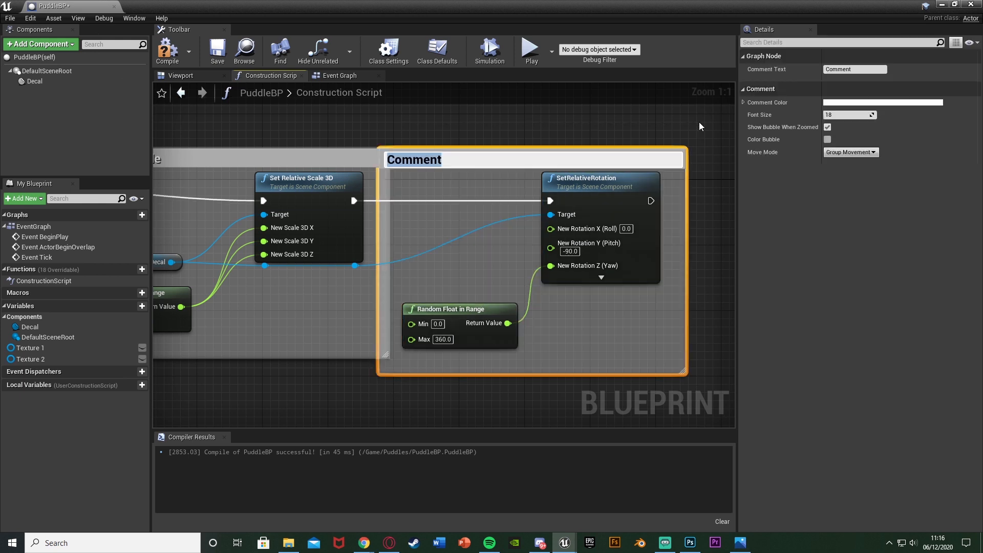
type("Set random rotation")
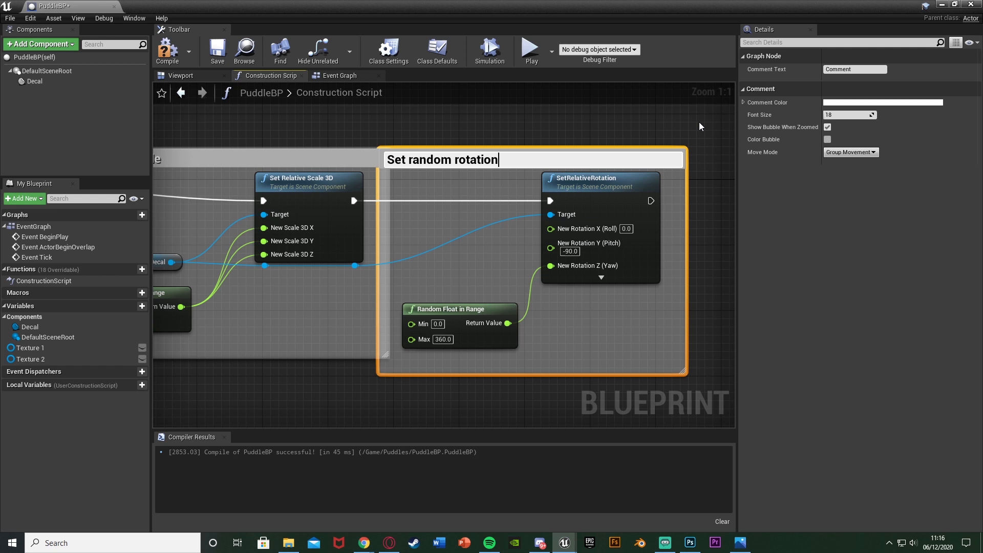
key("Return")
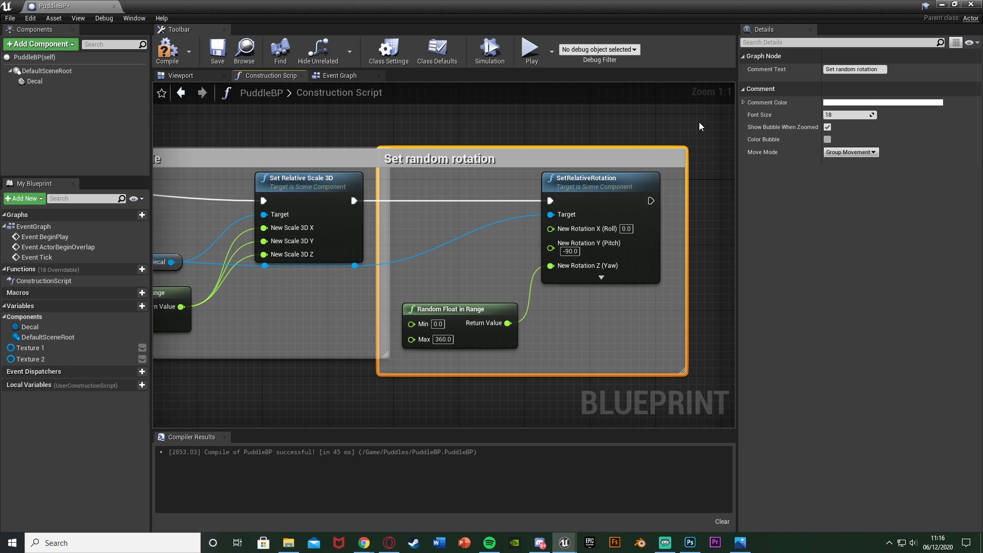
Step: Move the Set random rotation comment clear of the scale comment, raise its Random Float in Range node, and shorten the comment box
left_click_drag(438, 160, 463, 161)
left_click(465, 128)
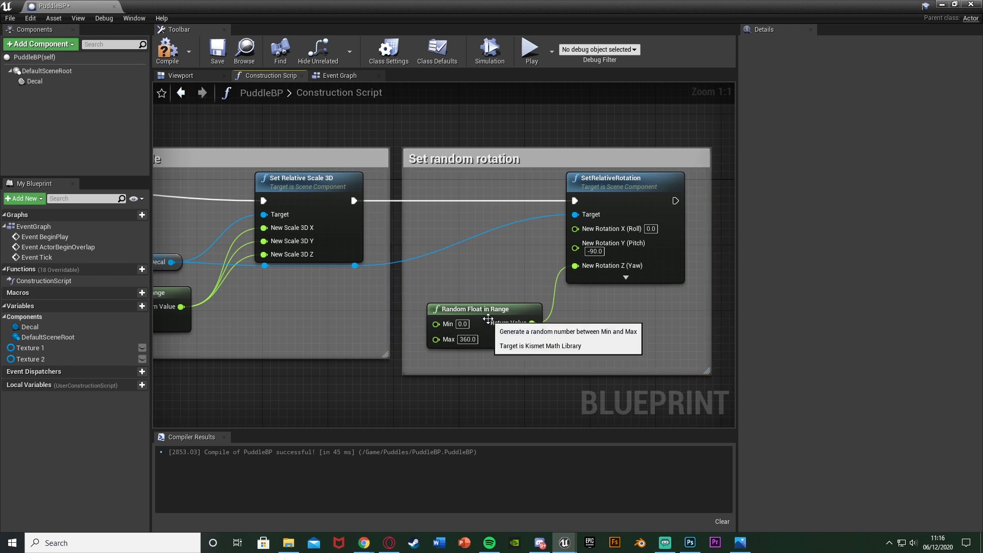
left_click_drag(487, 325, 487, 308)
left_click_drag(491, 373, 495, 356)
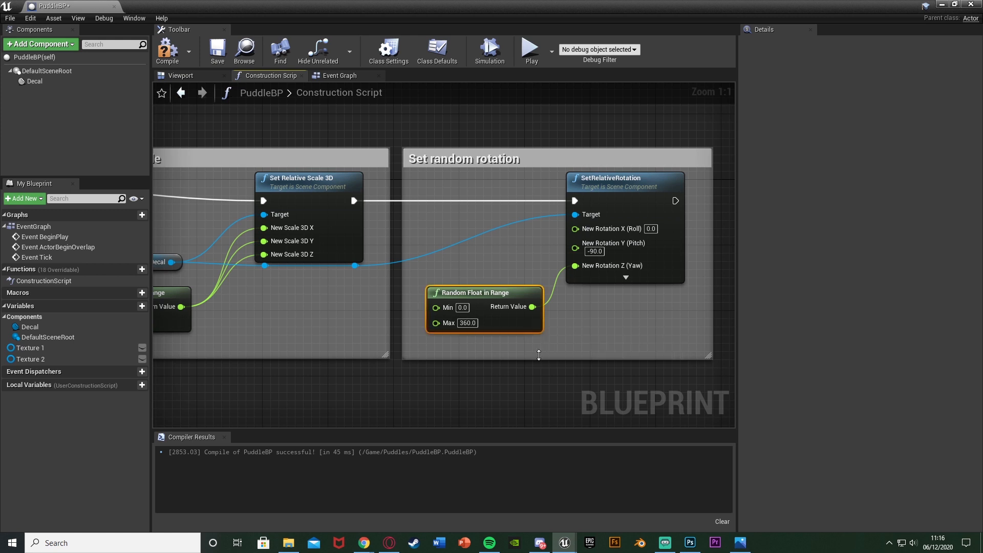
Step: Look over the three commented sections of the construction script and compile PuddleBP
right_click_drag(611, 366, 516, 364)
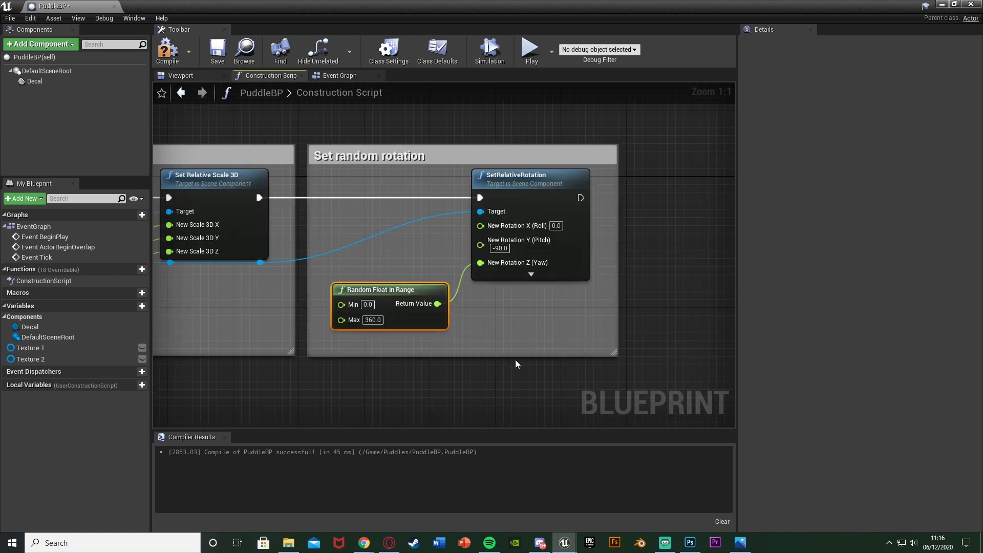
scroll(548, 309, "down", 5)
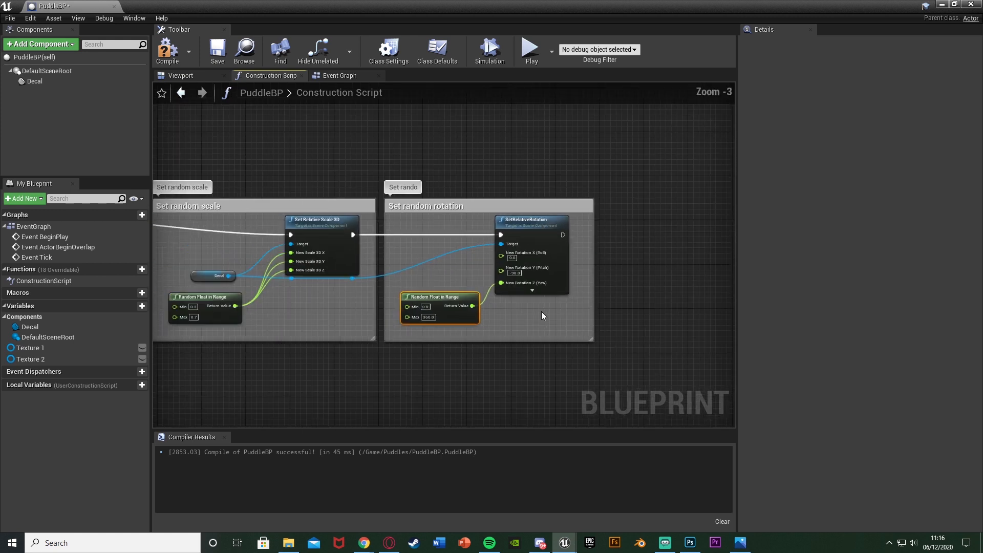
scroll(573, 292, "up", 1)
right_click_drag(658, 297, 653, 297)
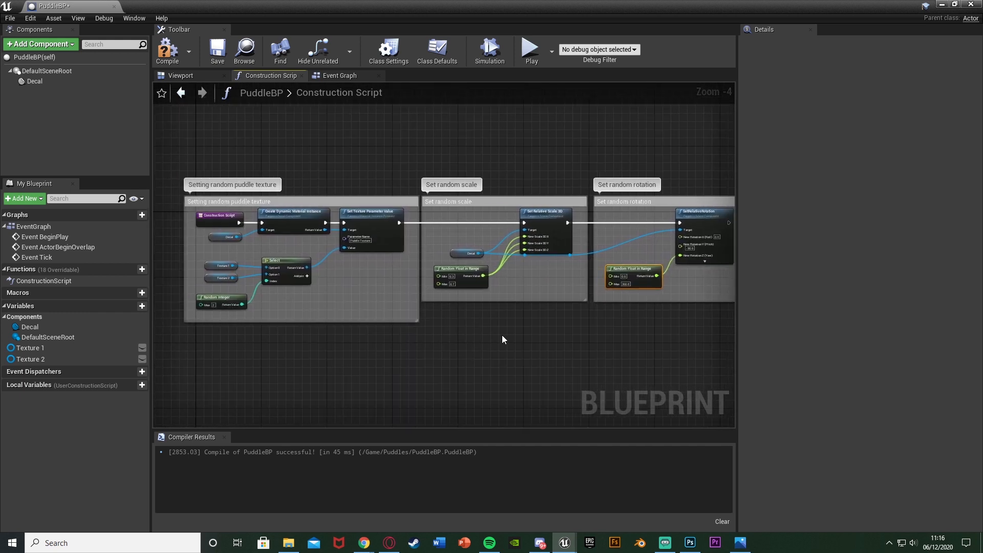
right_click_drag(321, 292, 420, 297)
scroll(449, 296, "up", 2)
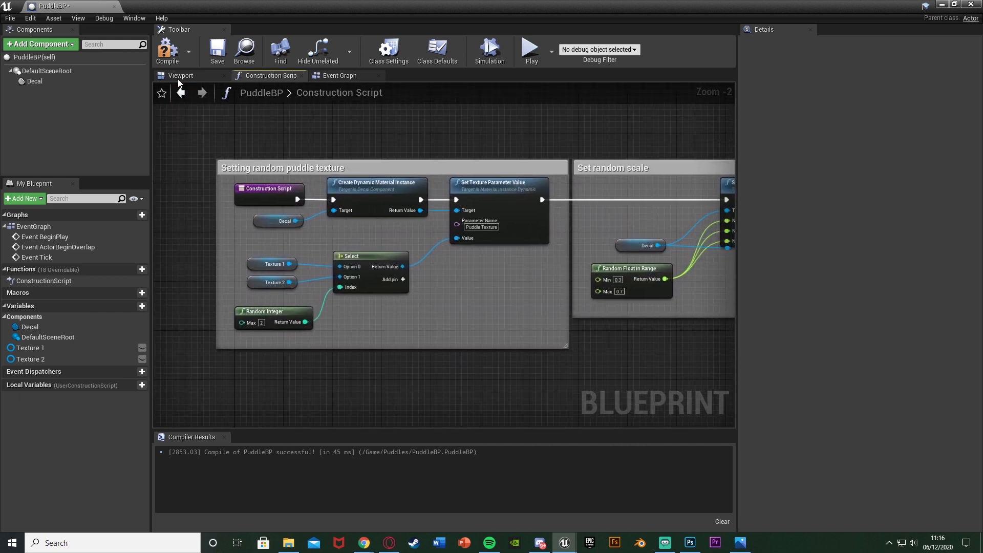
left_click(165, 58)
Step: Review the nodes of the random texture, scale and rotation sections in turn, and save PuddleBP
scroll(307, 283, "up", 2)
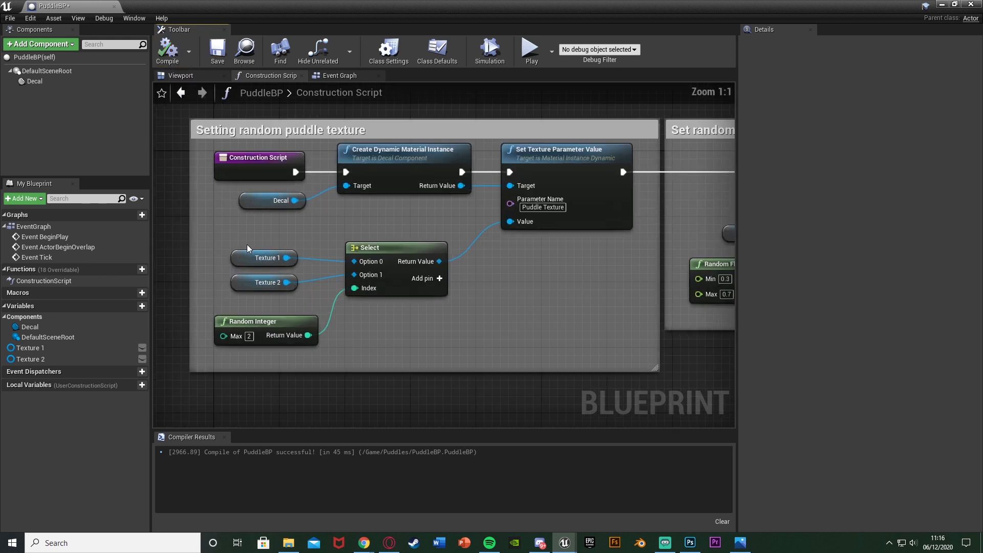
left_click_drag(247, 244, 308, 286)
left_click(239, 245)
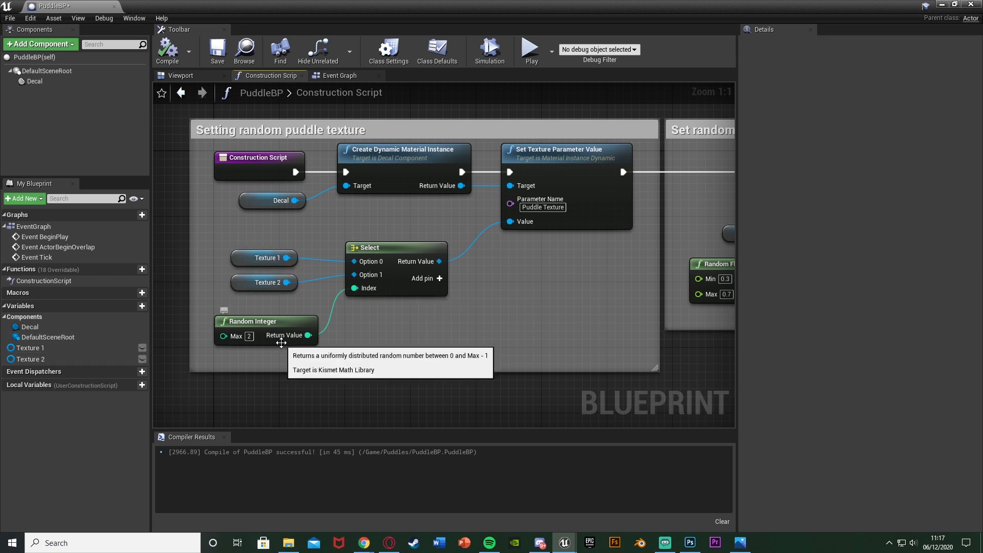
right_click_drag(649, 310, 276, 334)
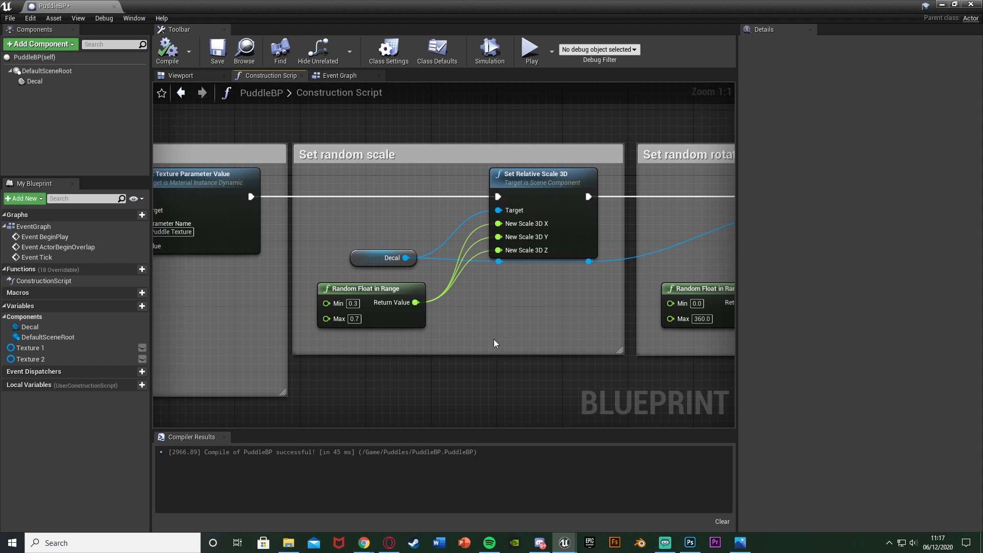
right_click_drag(494, 343, 458, 357)
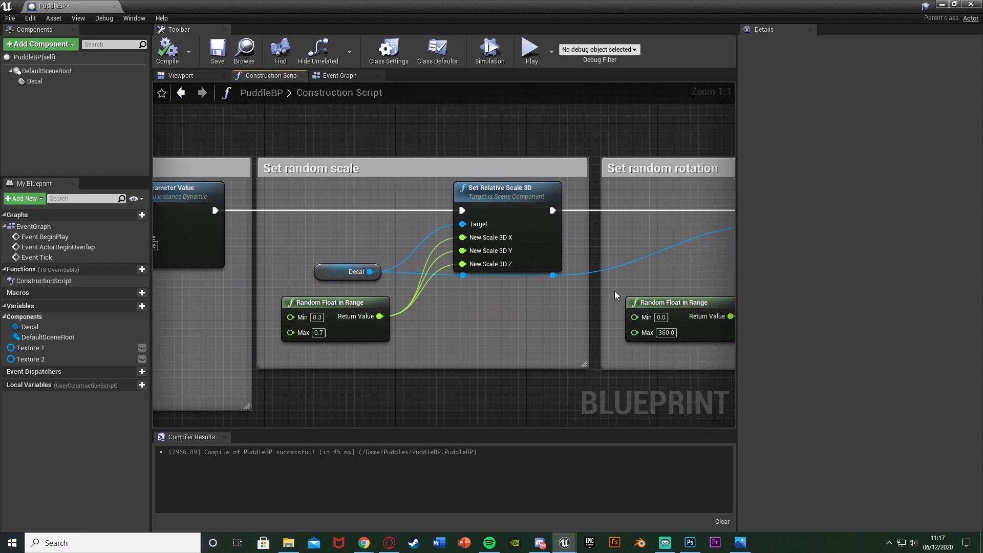
right_click_drag(616, 296, 385, 292)
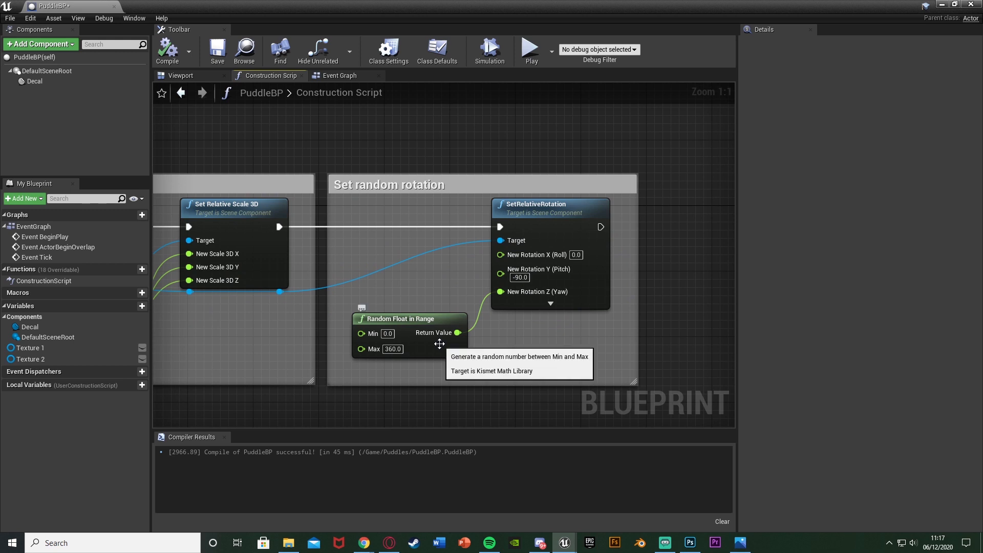
scroll(458, 332, "down", 4)
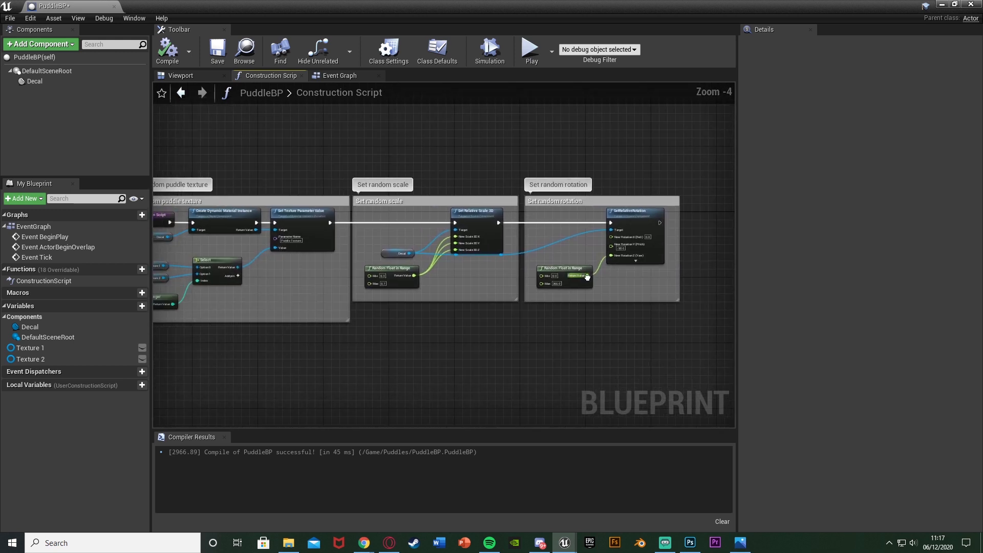
left_click(218, 51)
Step: Return to the level, place a PuddleBP on the open floor beside the stairs, and focus the view on it
left_click(942, 4)
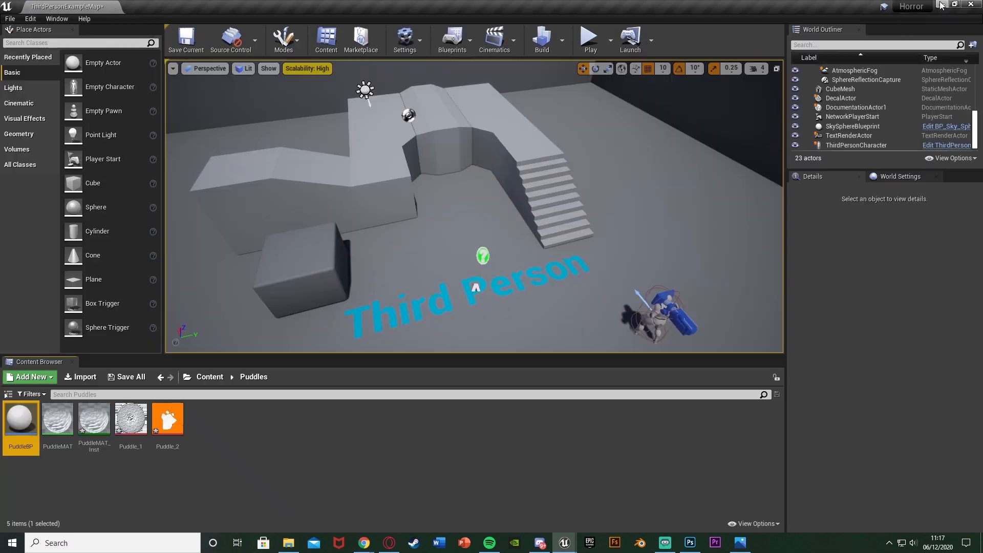
left_click_drag(20, 419, 649, 184)
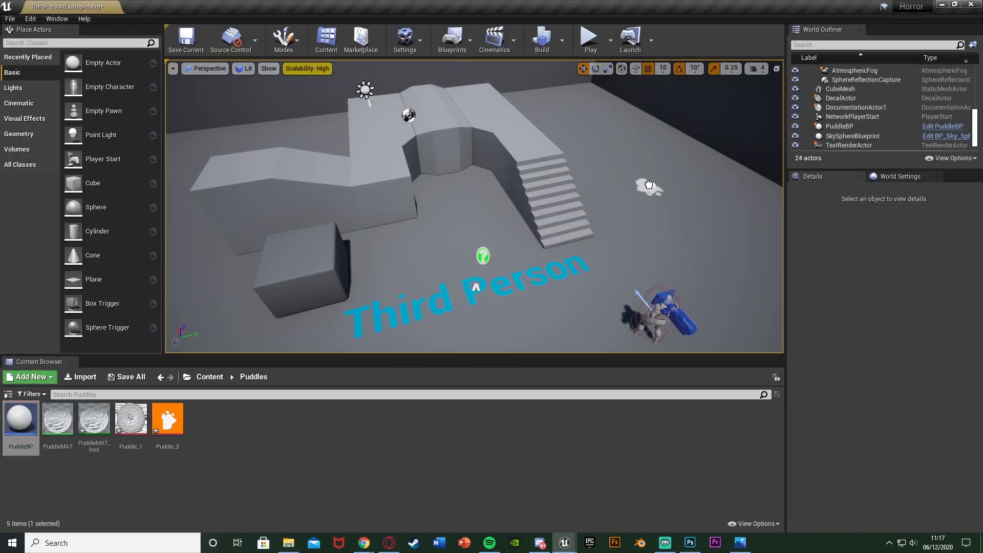
left_click_drag(612, 268, 580, 291)
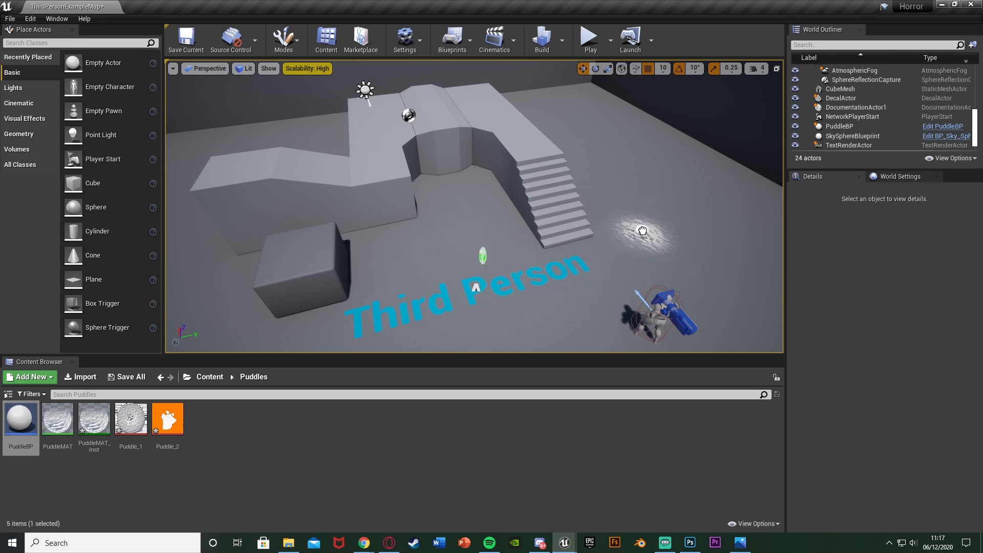
left_click(659, 210)
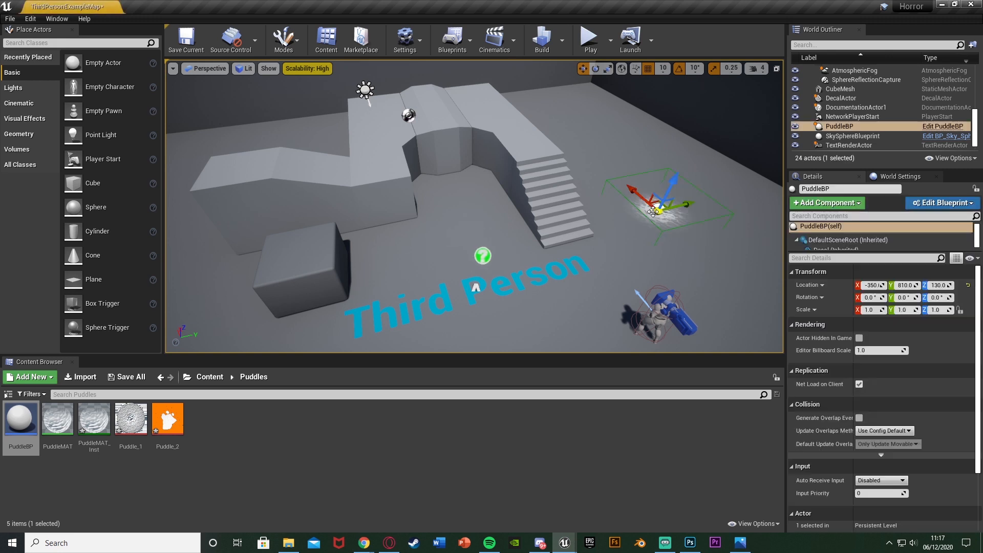
key("f")
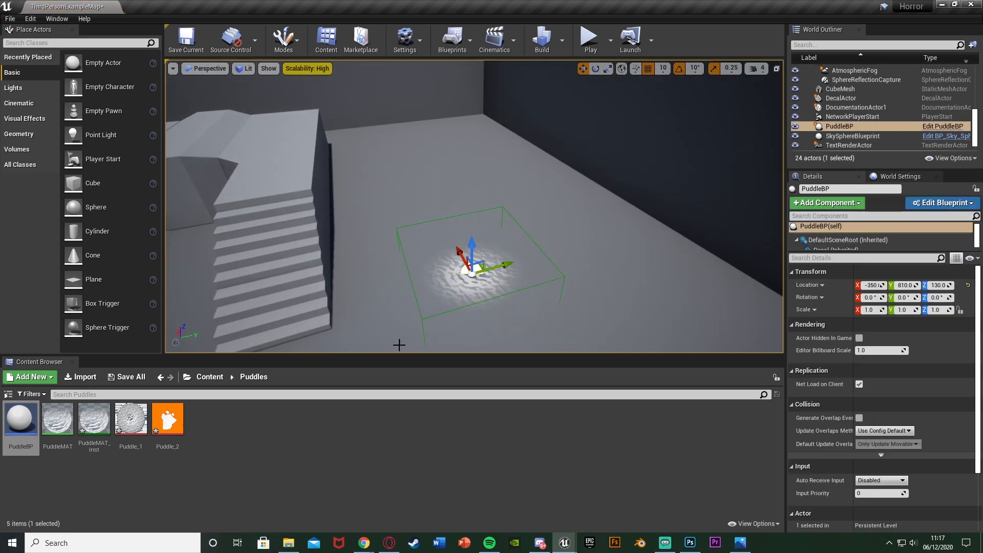
Step: Place two more PuddleBP instances beyond the first, one farther back and one closer to the dark wall
left_click_drag(20, 419, 441, 188)
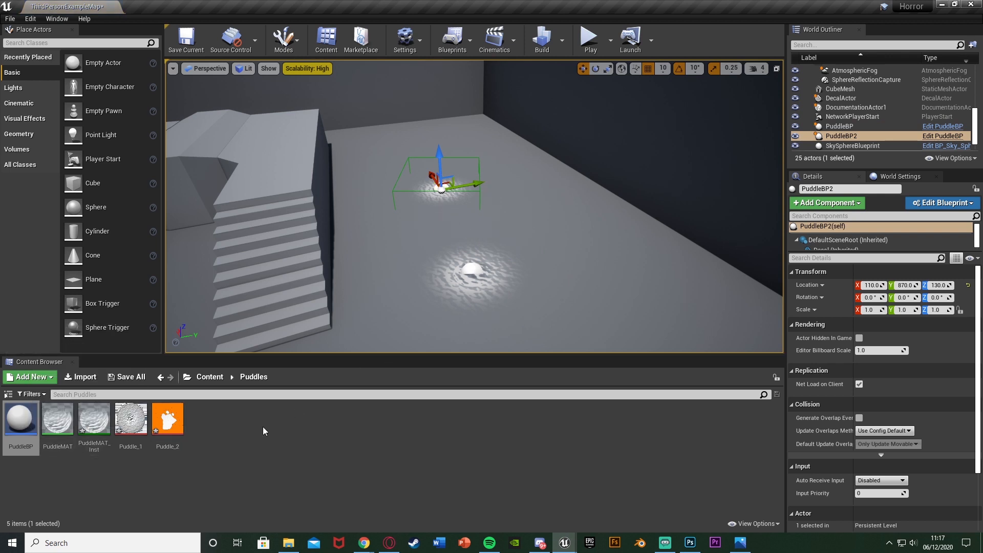
left_click_drag(21, 430, 549, 253)
left_click_drag(588, 226, 588, 226)
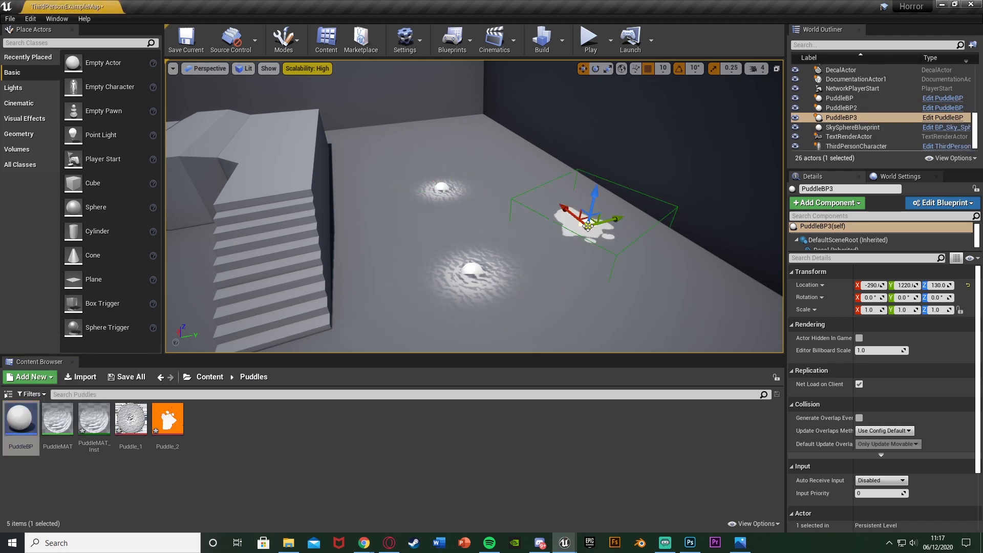
Step: Place three more PuddleBP instances on the floor between the ramp and the dark wall
right_click_drag(573, 272, 652, 185)
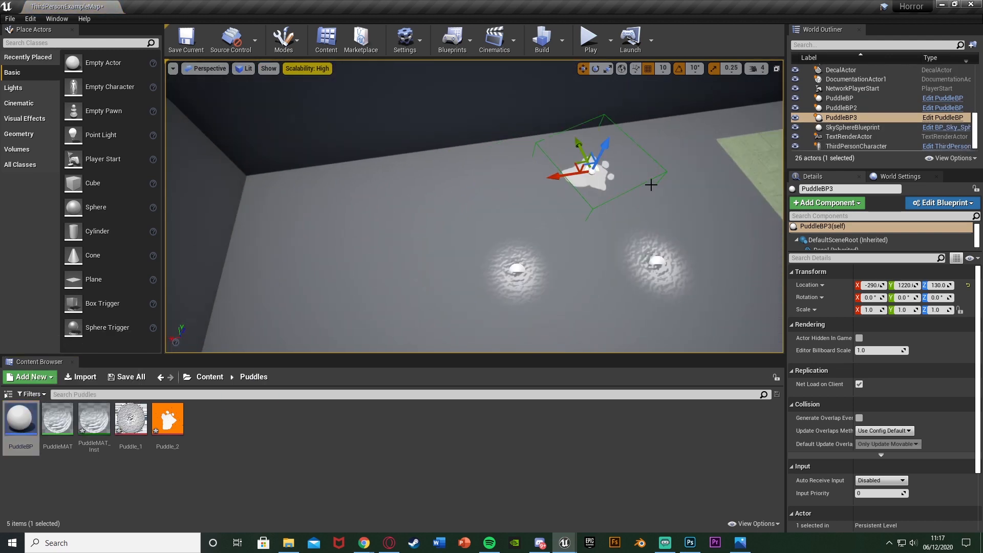
right_click_drag(600, 208, 600, 208)
left_click_drag(20, 420, 266, 283)
right_click_drag(266, 284, 413, 301)
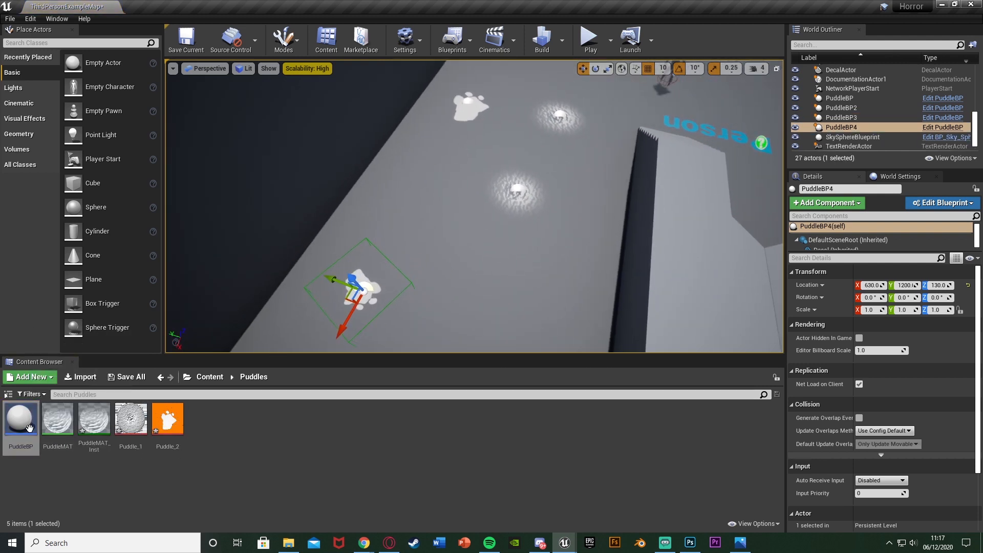
left_click_drag(30, 428, 535, 307)
right_click_drag(536, 306, 487, 336)
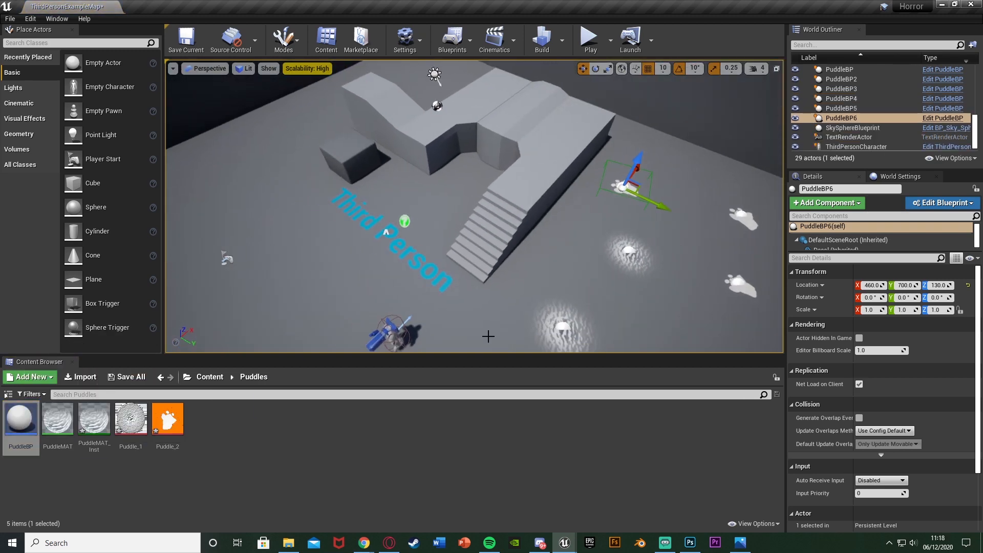
Step: Scatter more PuddleBP instances around the Third Person text, the player character and the open floor behind them
left_click_drag(28, 428, 374, 272)
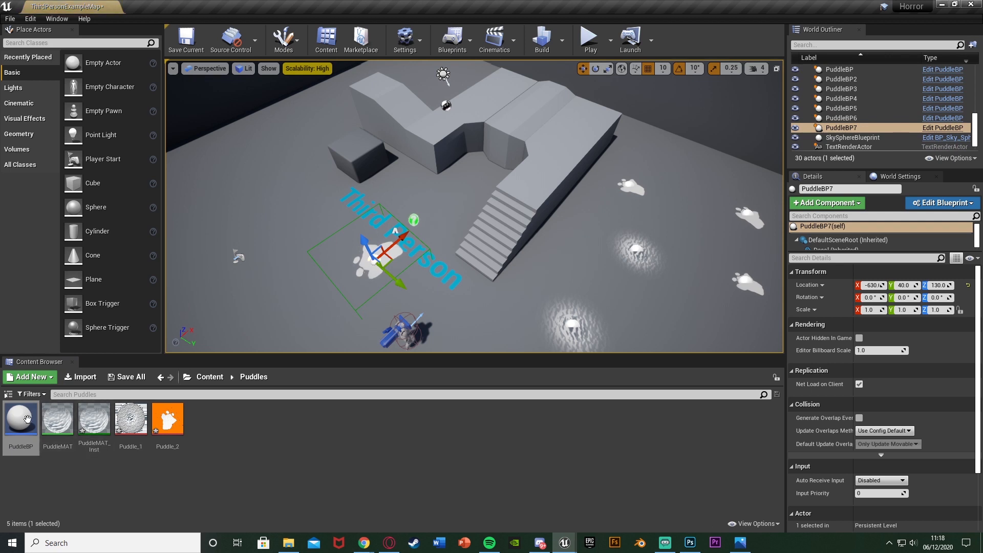
left_click_drag(27, 419, 289, 202)
left_click_drag(29, 427, 433, 209)
right_click_drag(483, 216, 435, 251)
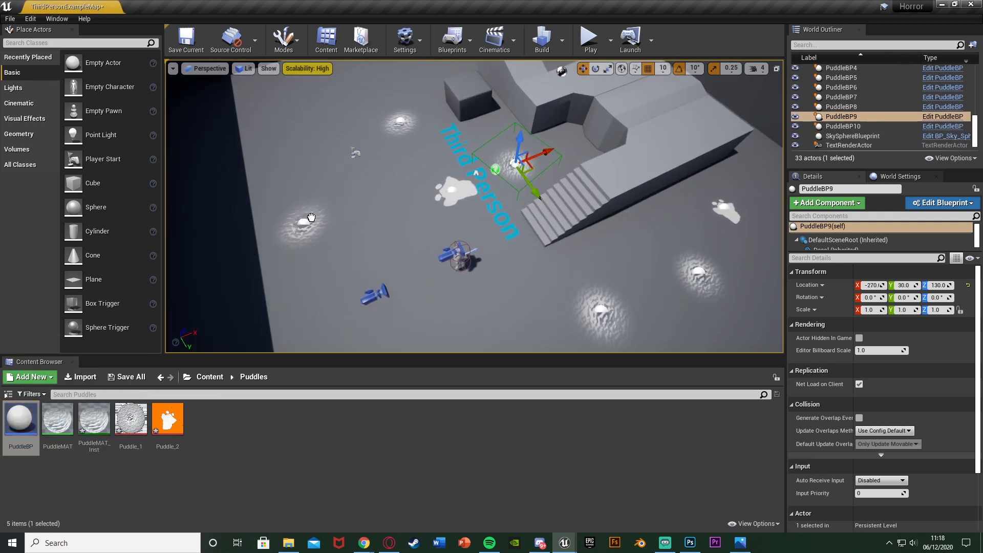
left_click_drag(311, 218, 318, 207)
left_click_drag(28, 419, 393, 246)
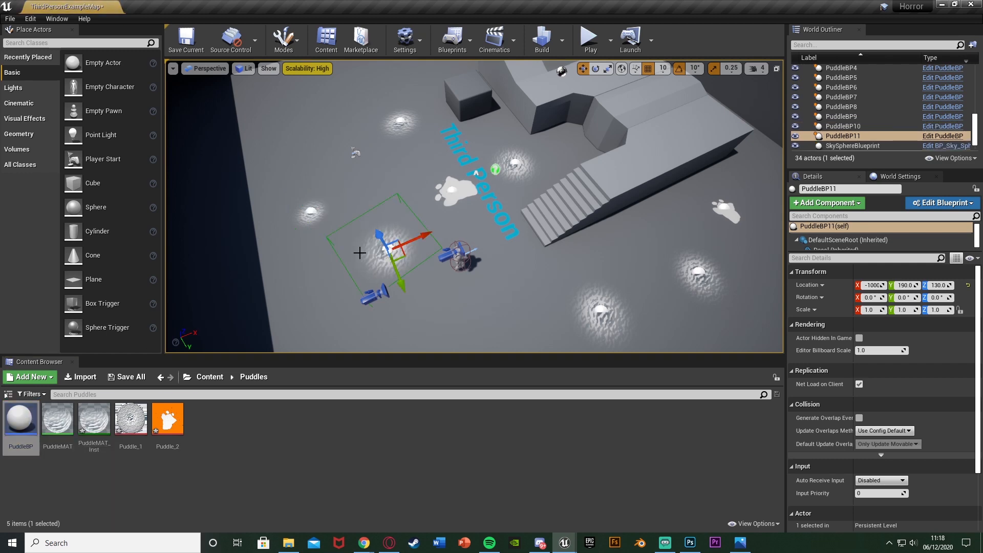
left_click_drag(21, 428, 325, 154)
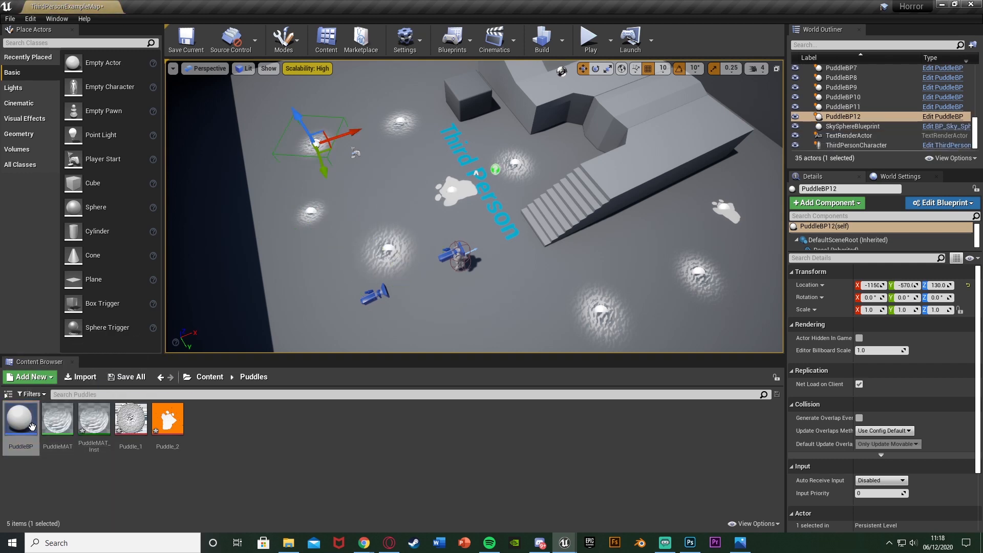
left_click_drag(300, 271, 289, 327)
Step: Delete the green tiled DecalActor from the floor and place several PuddleBP instances in the cleared corner area
right_click_drag(331, 297, 312, 314)
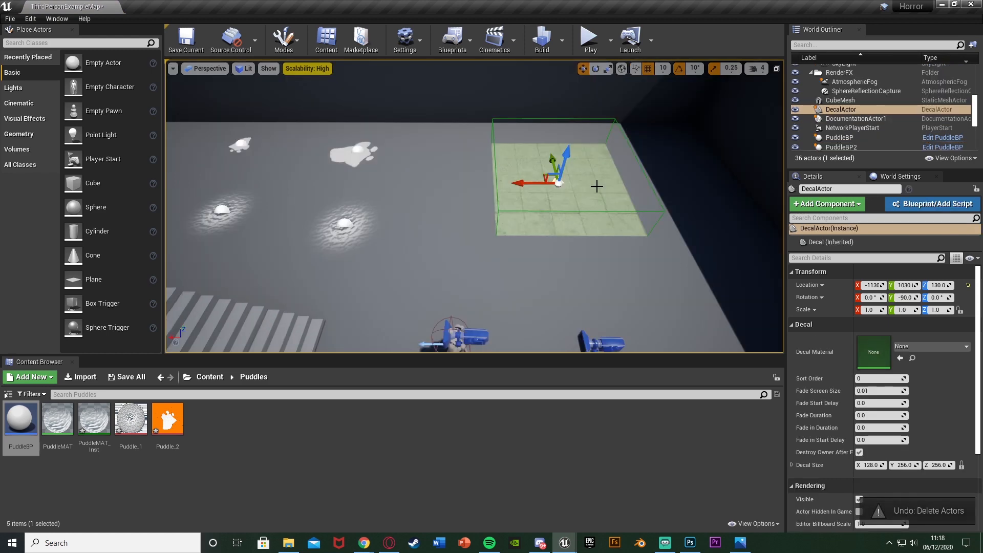
key("Delete")
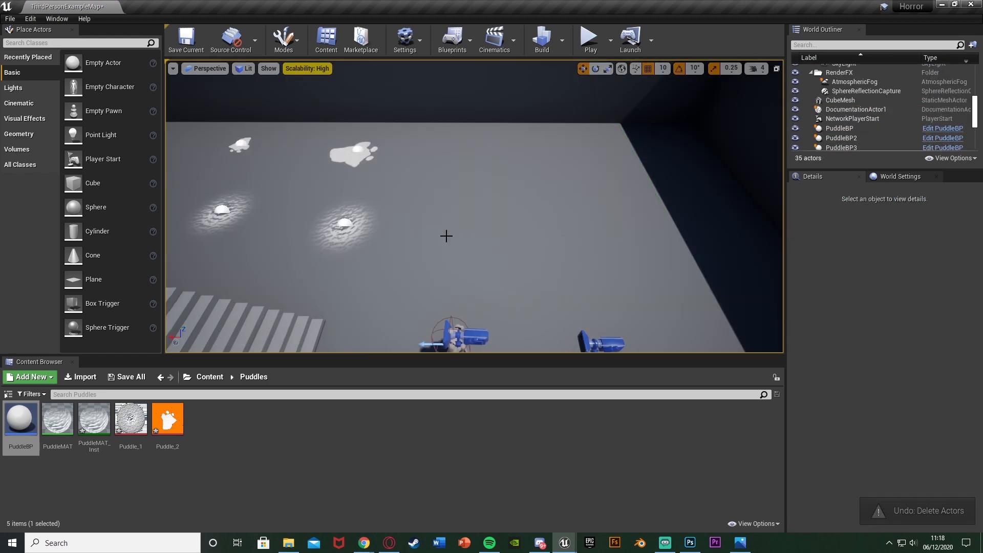
left_click_drag(482, 243, 509, 203)
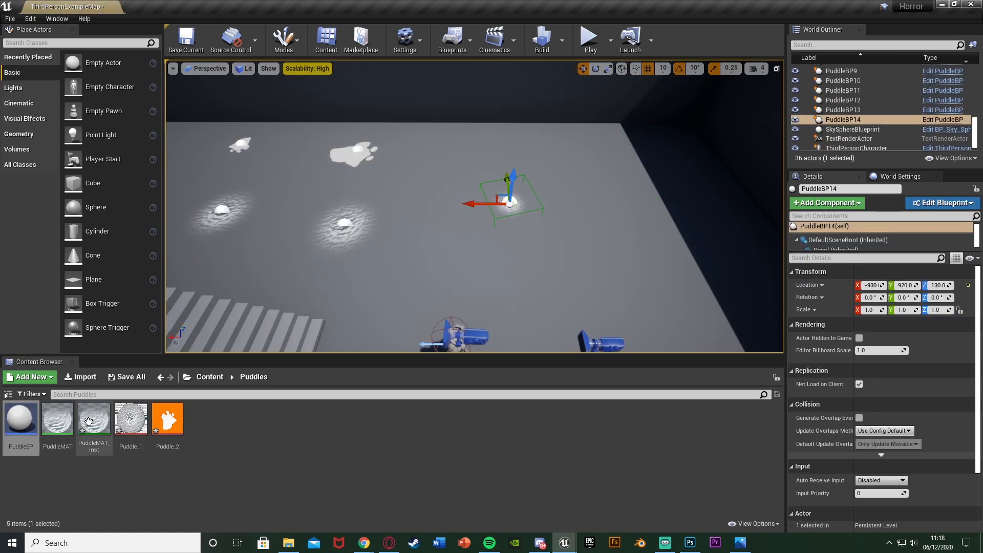
left_click_drag(20, 420, 646, 236)
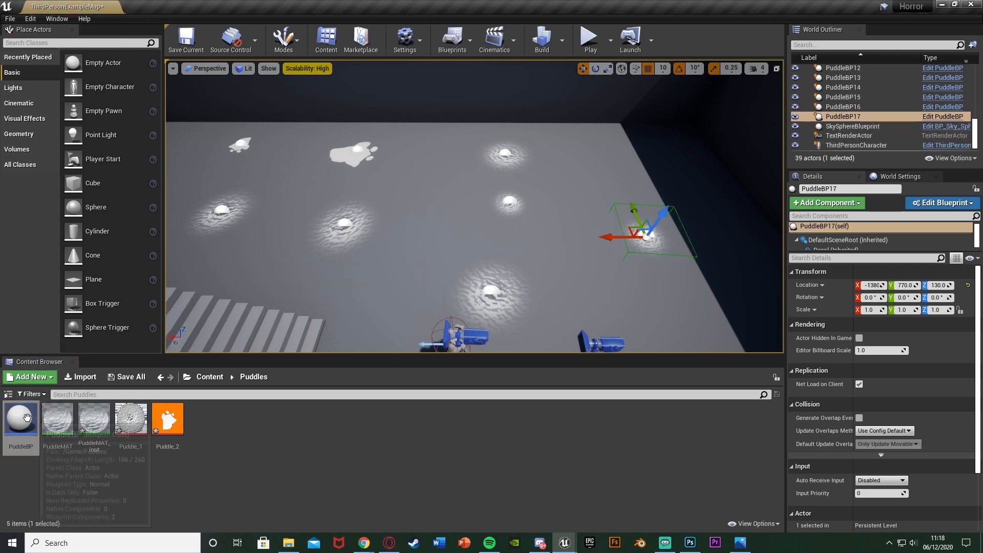
left_click_drag(28, 418, 608, 154)
Step: Place one more PuddleBP instance in the far corner of the floor beside the dark wall and deselect it
right_click_drag(584, 164, 585, 171)
key("s")
key("Escape")
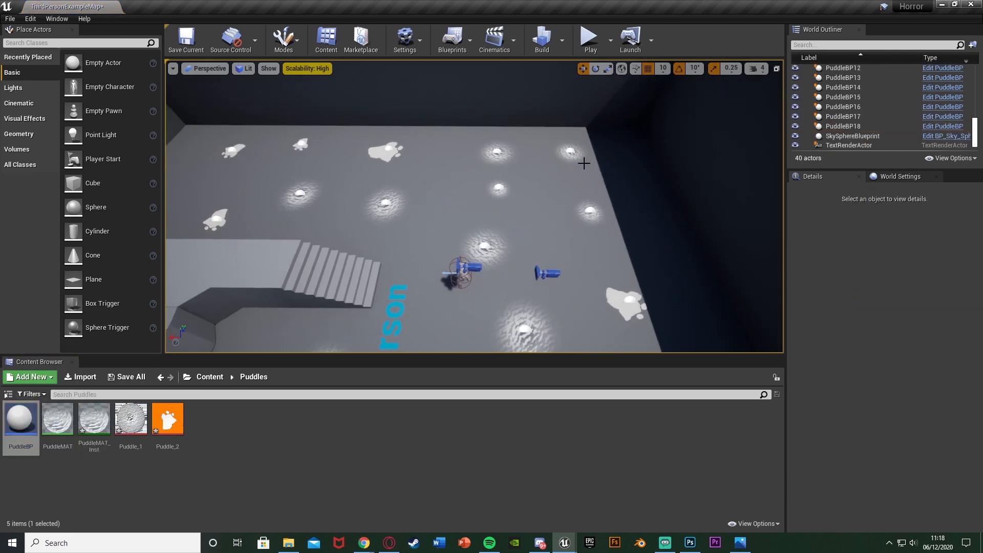
Step: Play the level and run the character across the floor to inspect the scattered puddles up close, ending the session once checked
left_click(592, 40)
key("w")
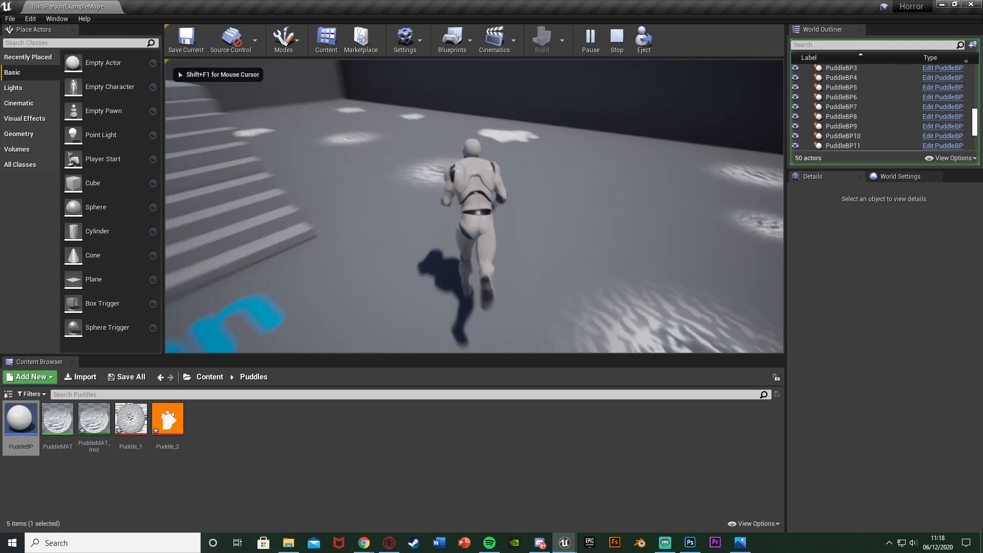
key("w")
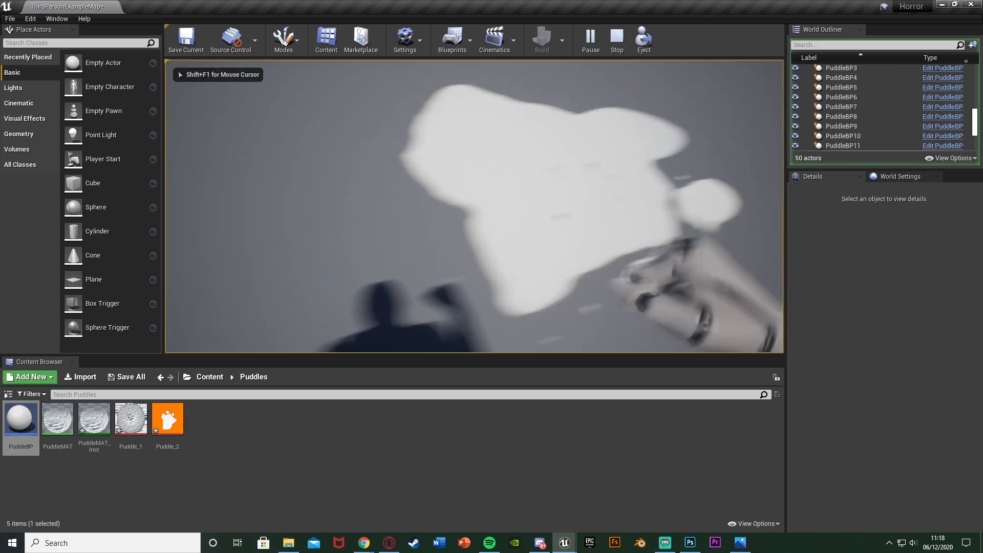
key("w")
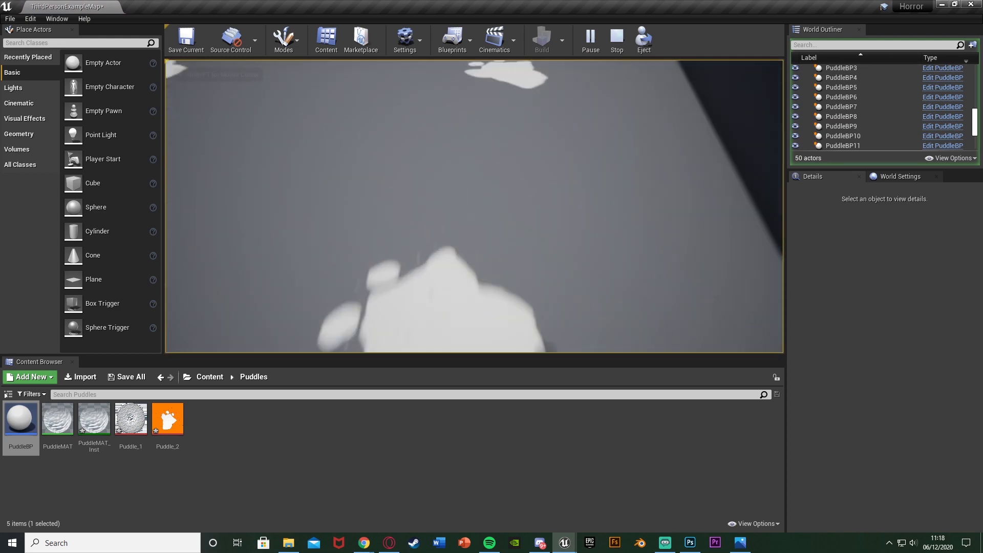
key("w")
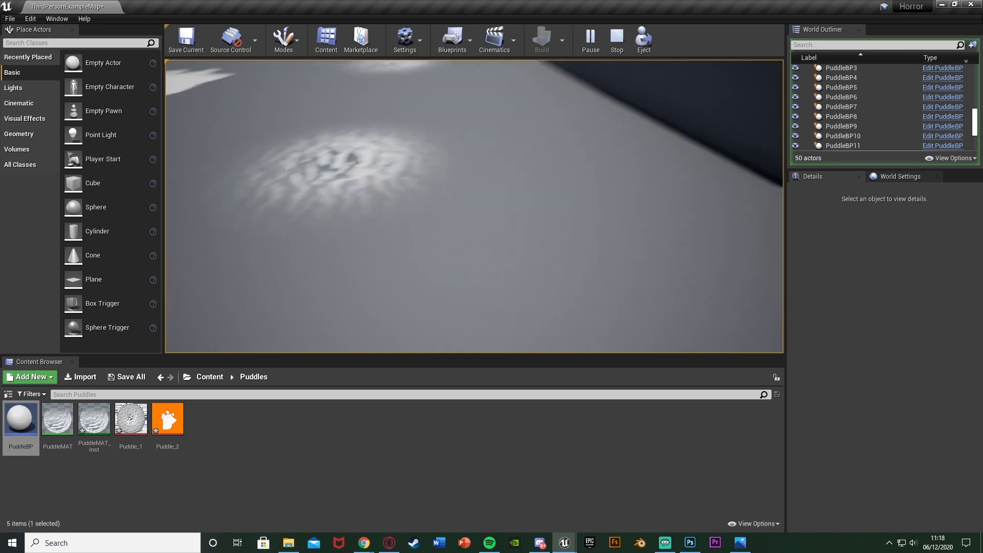
key("w")
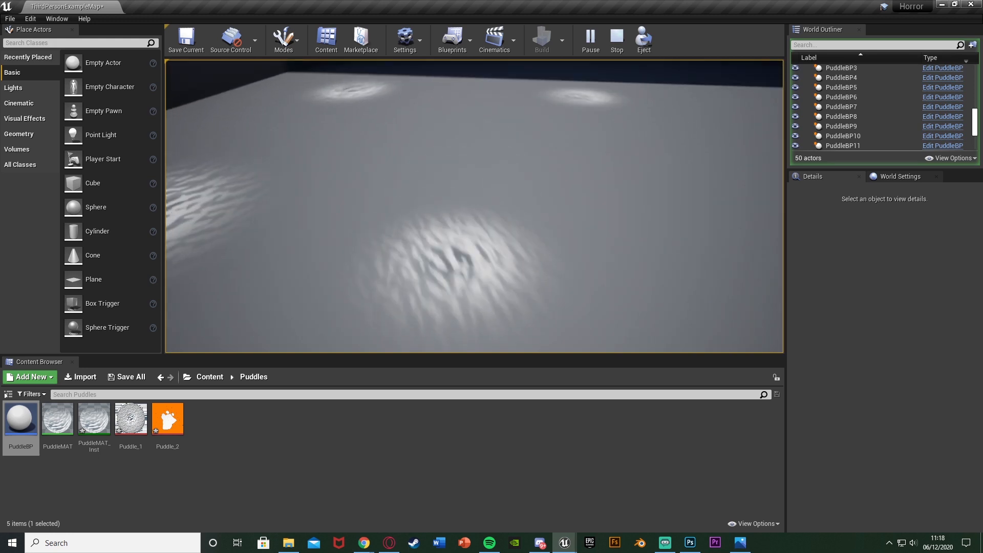
key("w")
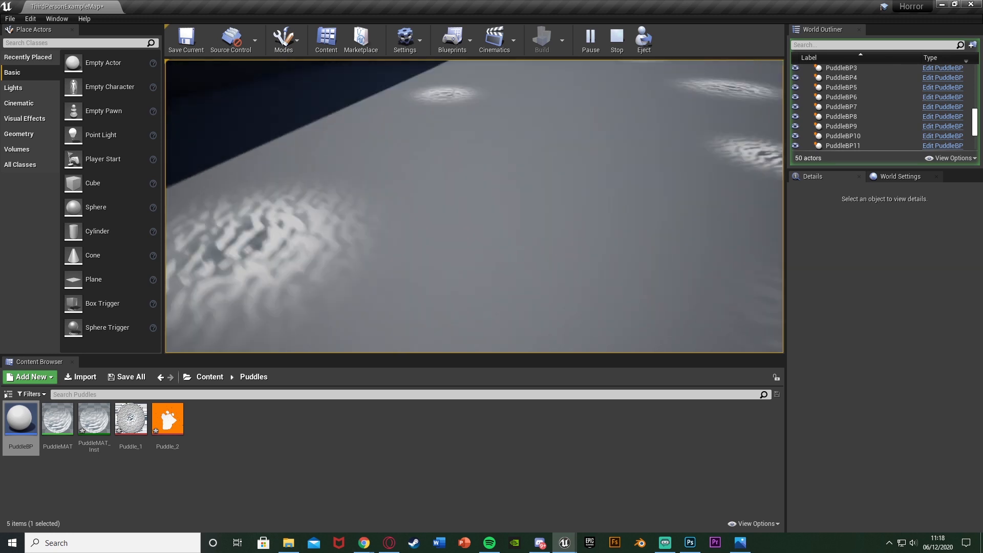
key("w")
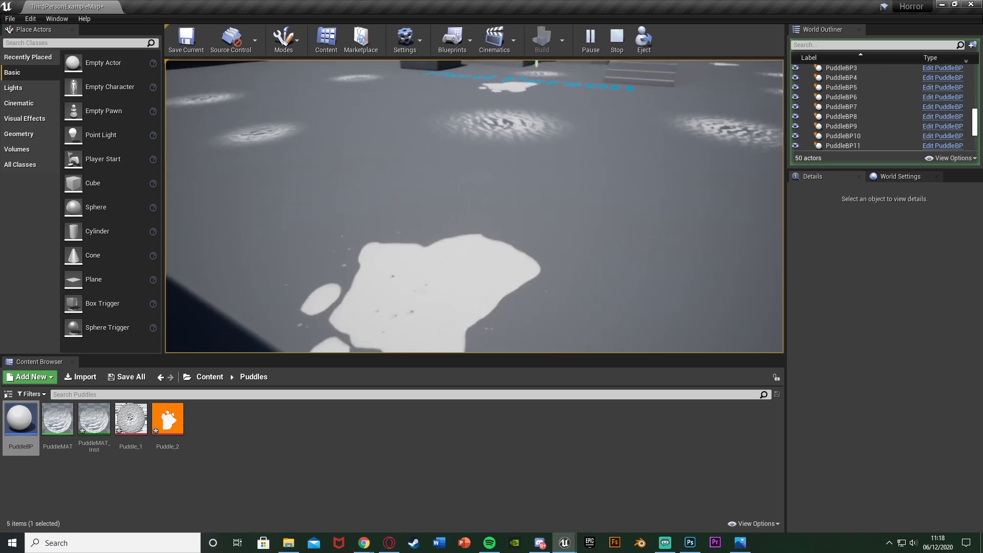
key("w")
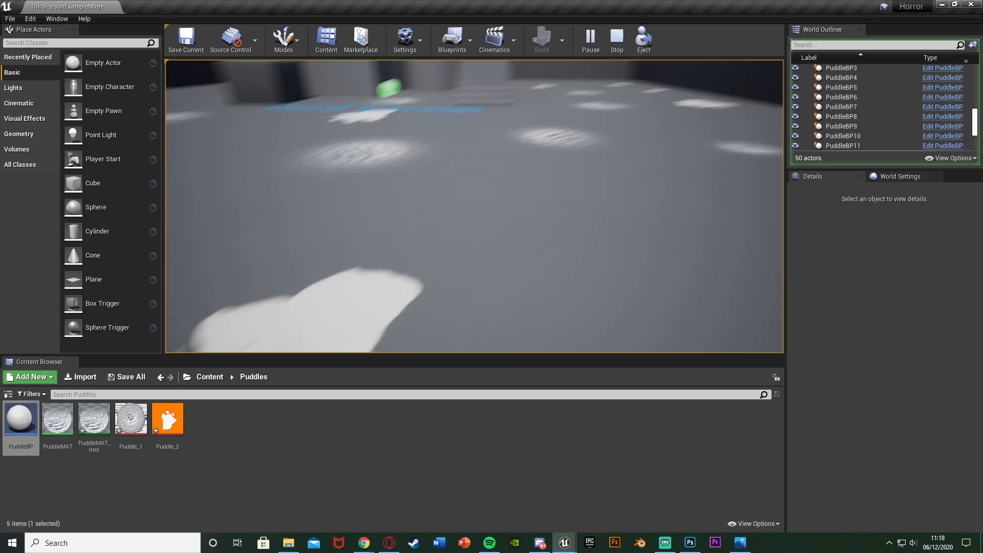
key("w")
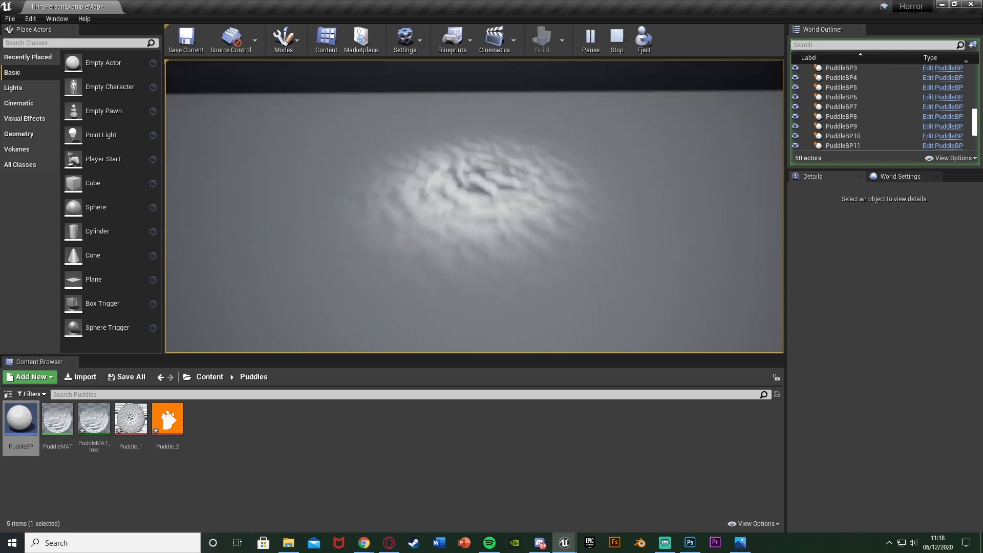
key("w")
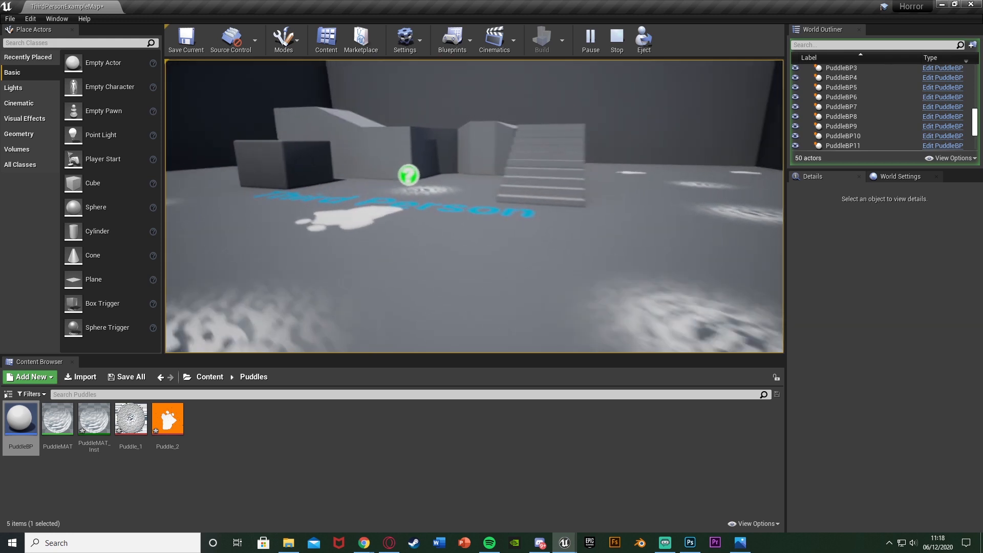
key("a")
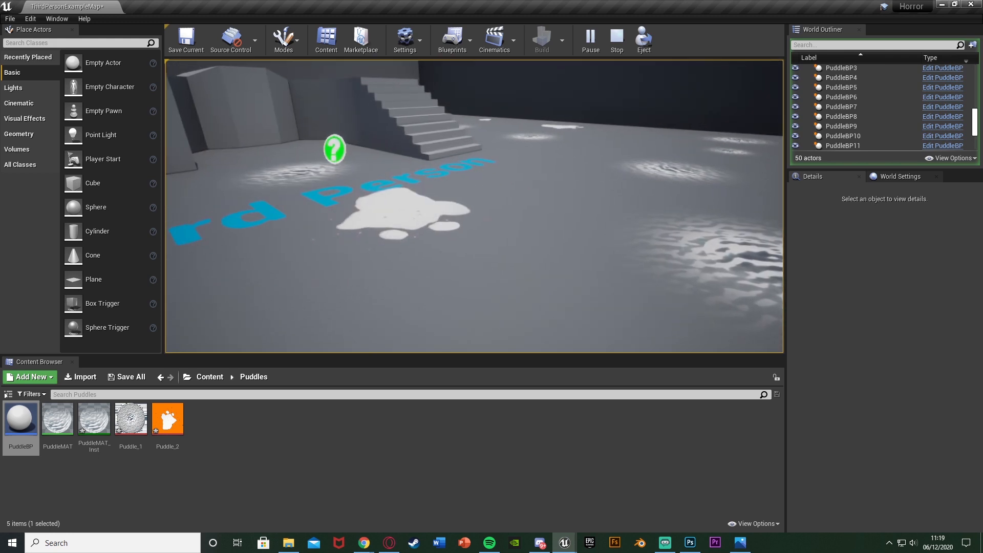
key("Escape")
Step: Place two more PuddleBP instances, one at the stairs end of the Third Person text and one beside its first letters
key("w")
mouse_move(514, 172)
right_mouse_down()
mouse_move(518, 230)
mouse_move(513, 172)
right_mouse_up()
key("s")
left_click_drag(20, 419, 476, 298)
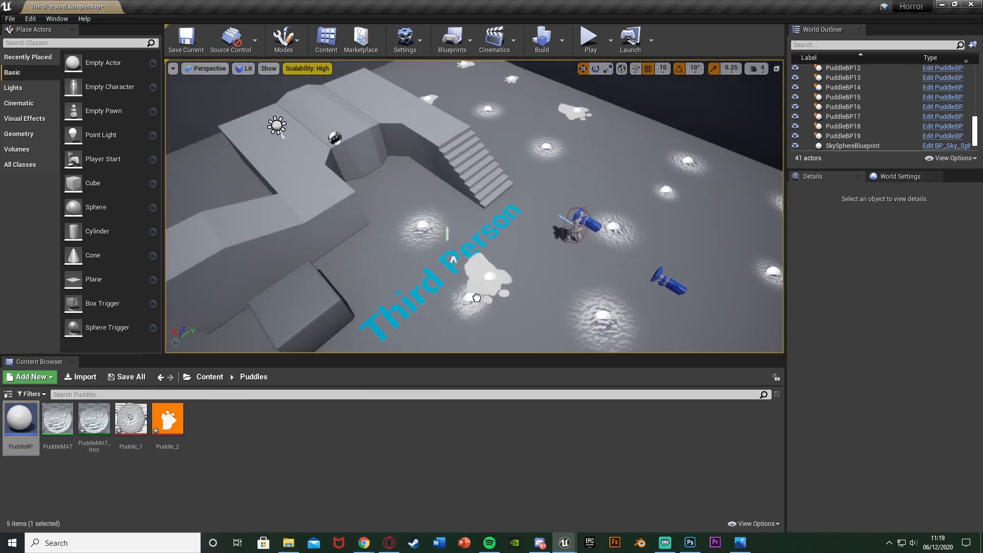
left_click_drag(547, 200, 546, 201)
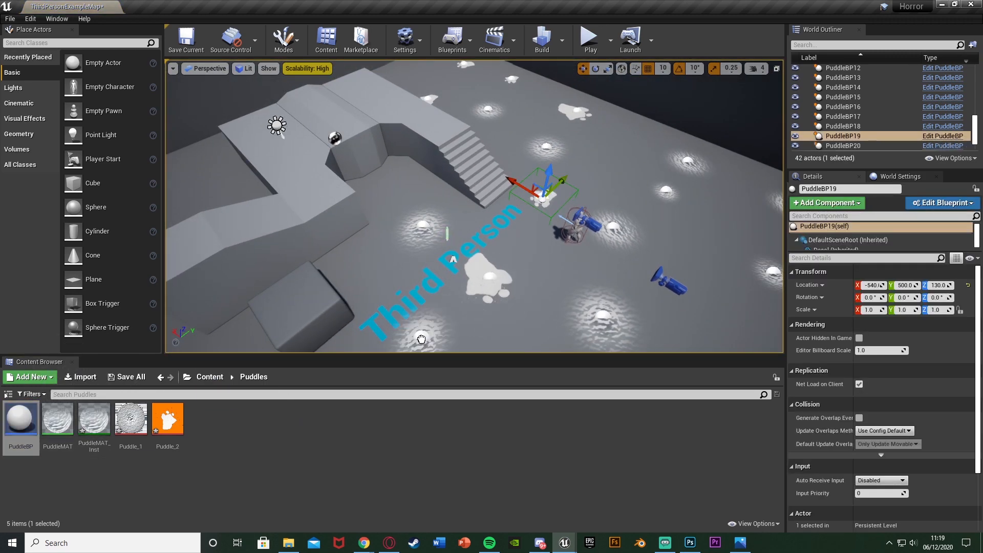
left_click_drag(421, 339, 421, 339)
Step: Scatter five more PuddleBP instances over the empty floor between the Third Person text, the box and the level's edge
right_click_drag(421, 339, 317, 351)
left_click_drag(13, 429, 207, 205)
right_click_drag(376, 245, 360, 251)
left_click_drag(2, 410, 226, 171)
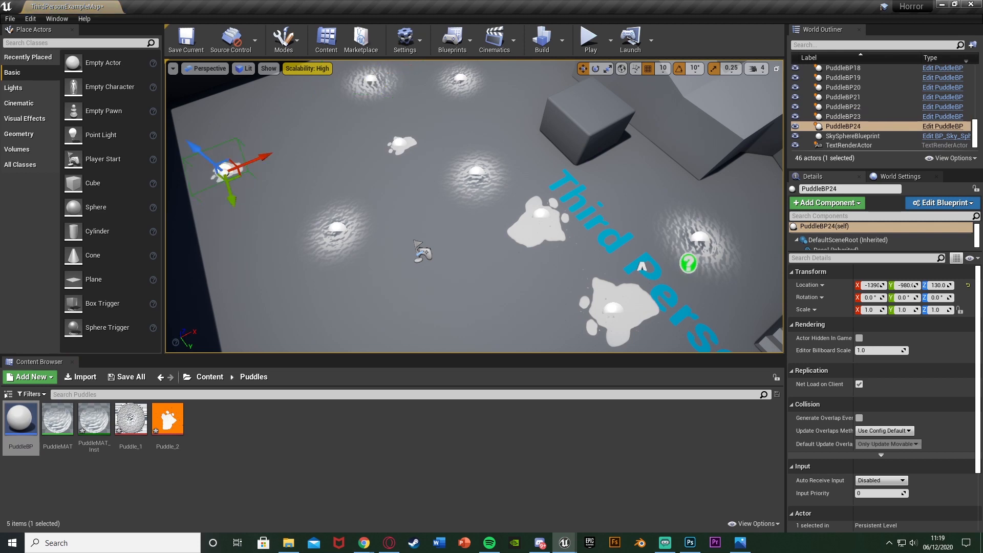
left_click_drag(38, 435, 231, 285)
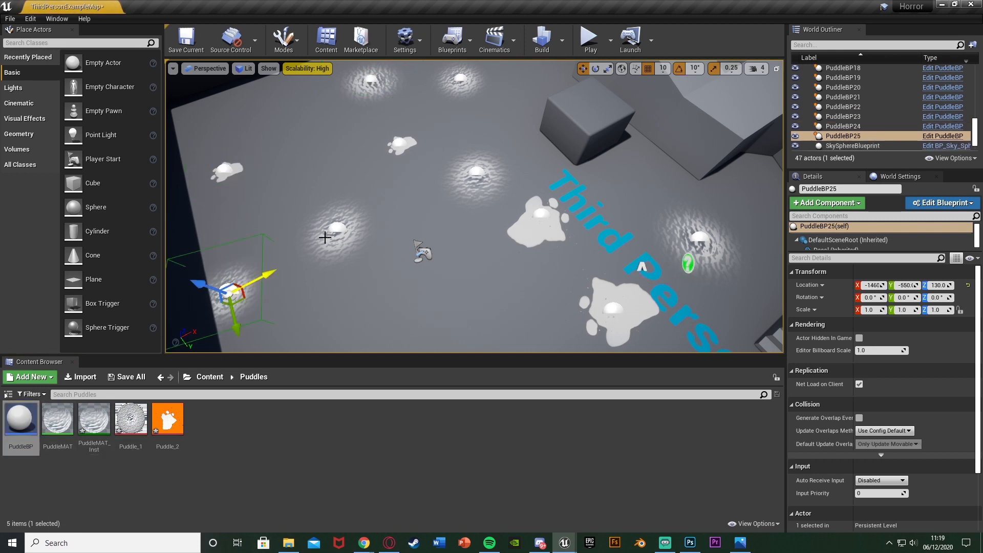
Step: Play the level again and run past the box and stairs to examine the newly added puddles
left_click(589, 38)
left_click(593, 180)
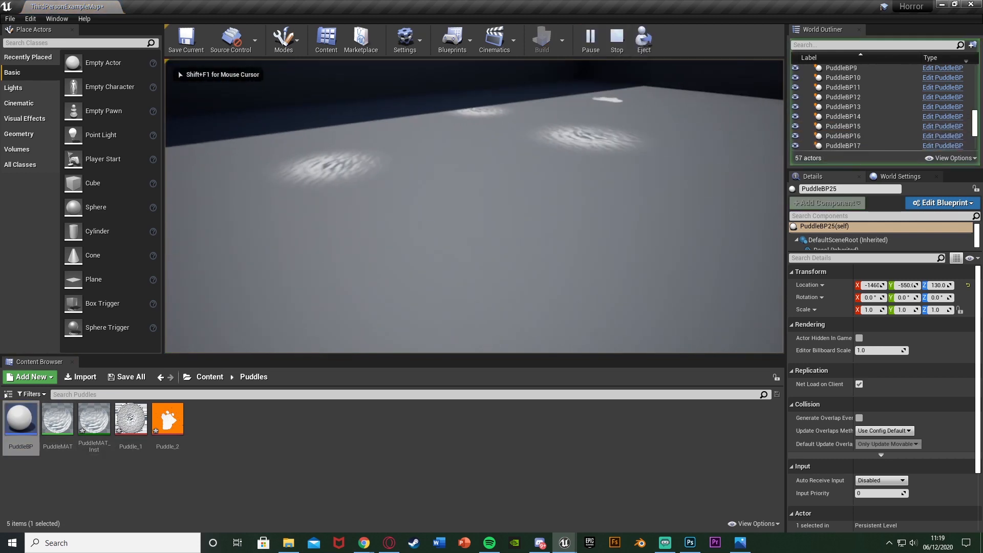
key("w")
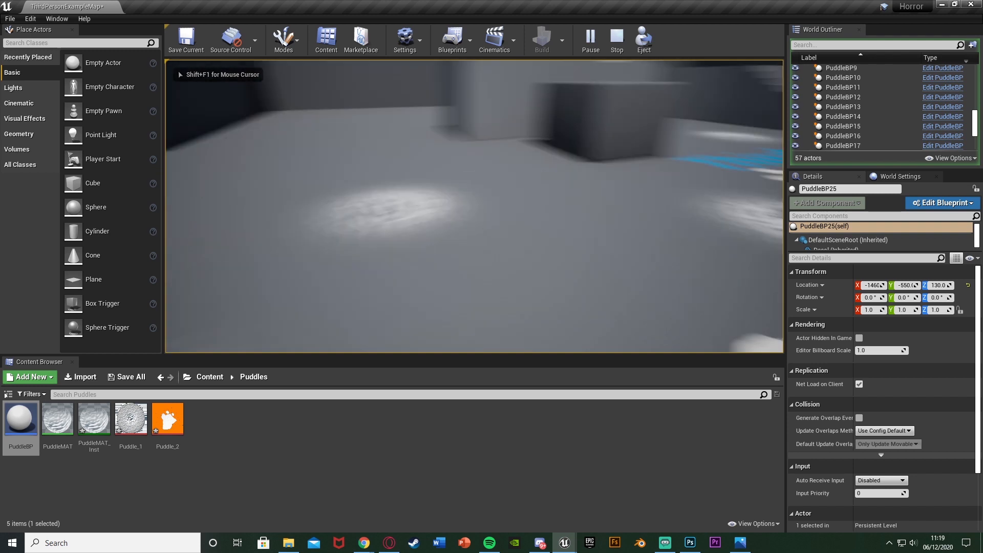
key("w")
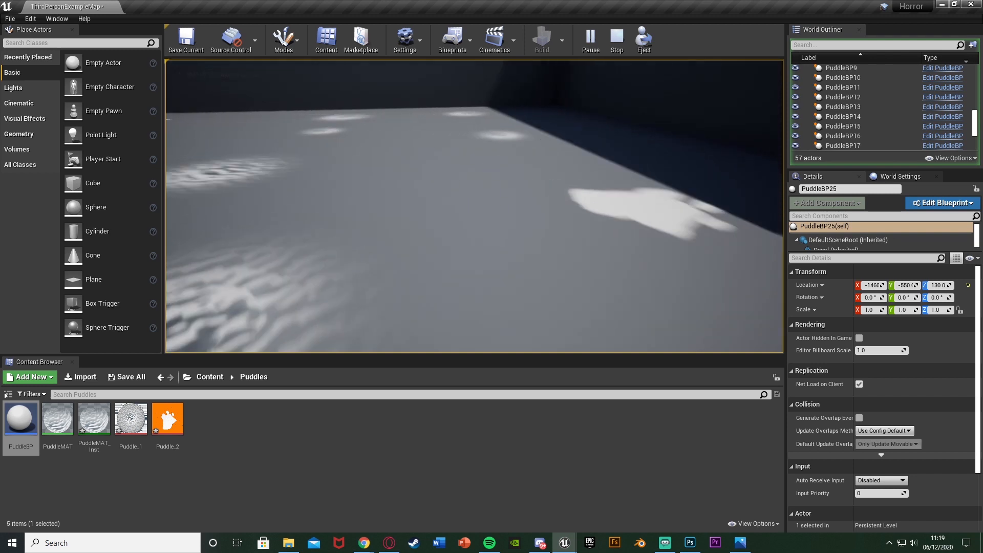
key("w")
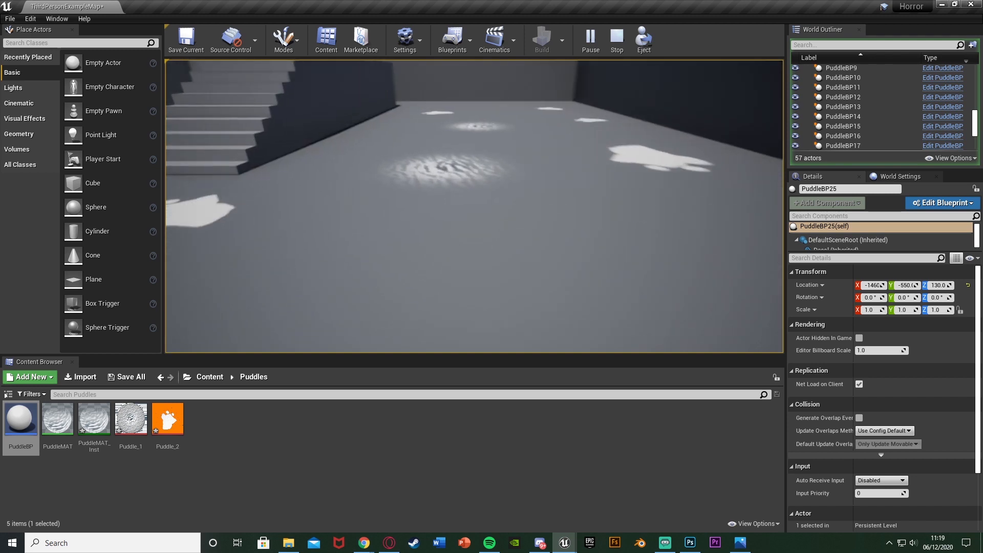